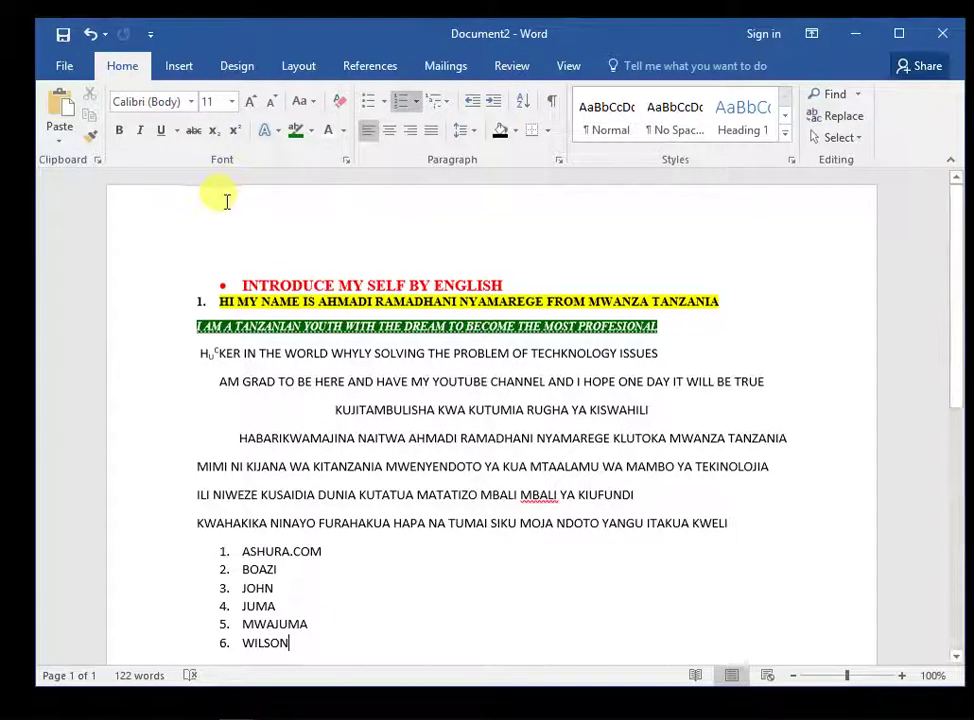
Step: Switch the ribbon to the Insert tab to show the content insertion commands
left_click(183, 66)
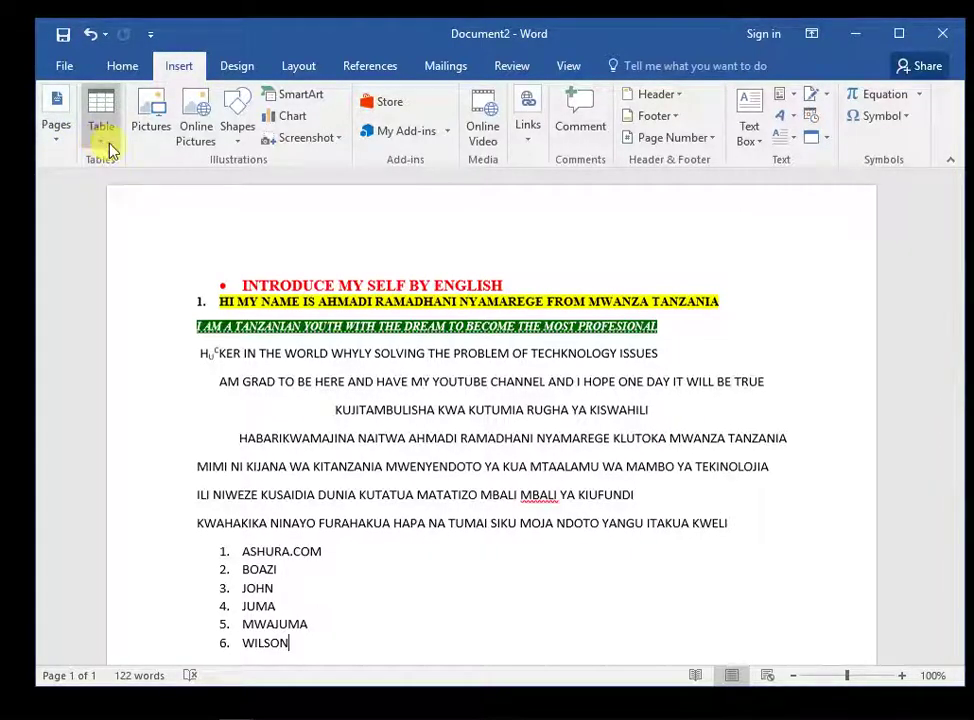
Step: Insert a page break at empty list item 8, pushing it onto a new page
scroll(376, 584, "down", 3)
scroll(376, 584, "down", 1)
scroll(376, 584, "up", 1)
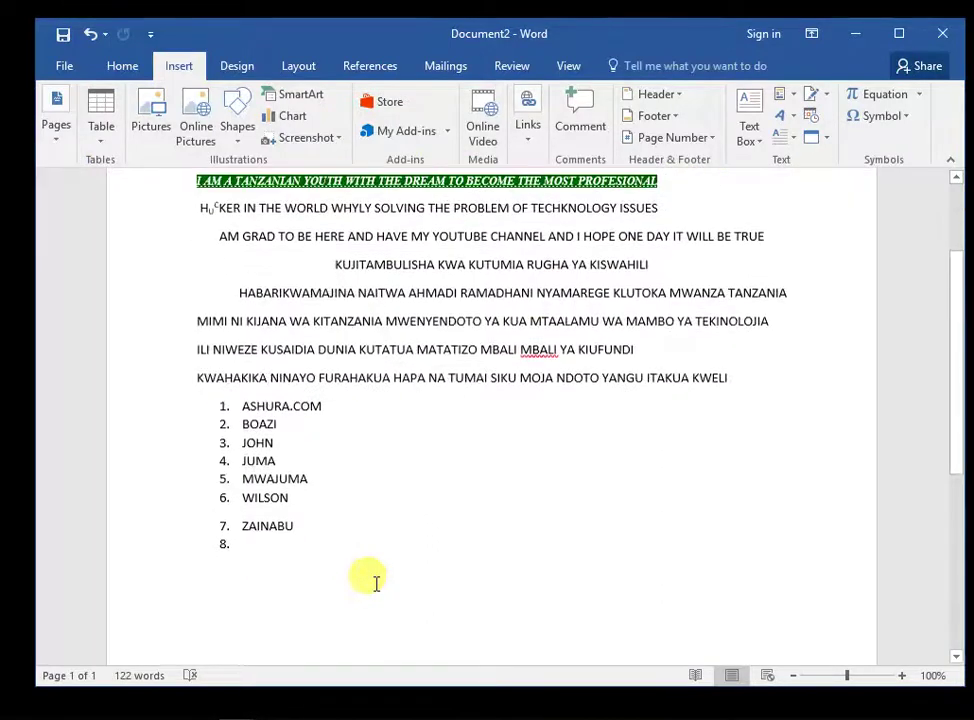
scroll(376, 584, "up", 2)
scroll(376, 584, "up", 1)
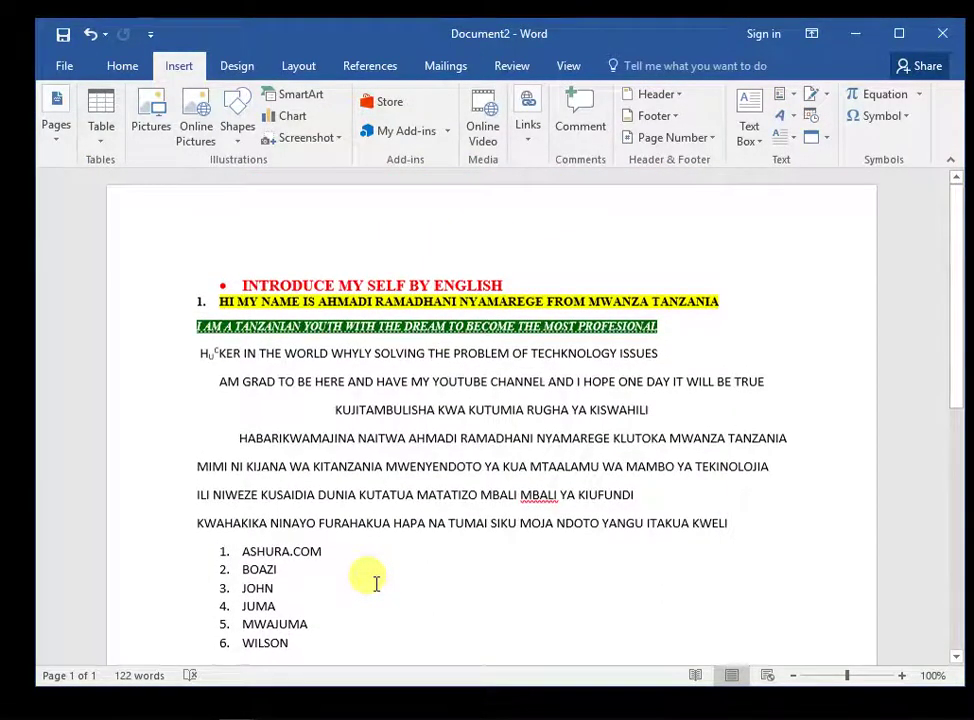
scroll(376, 584, "down", 2)
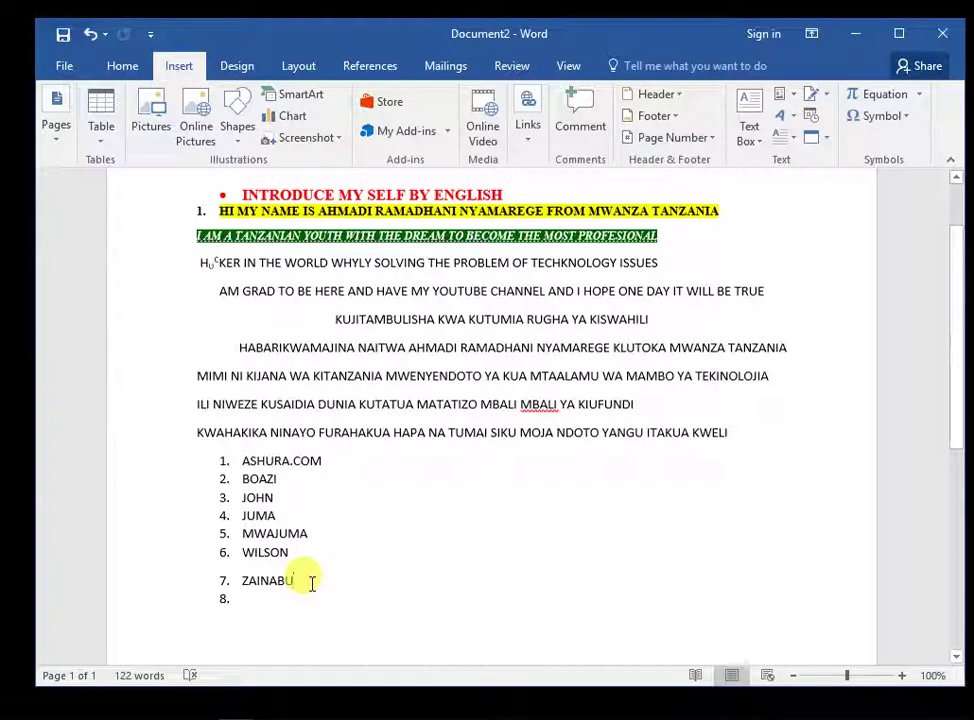
left_click(254, 603)
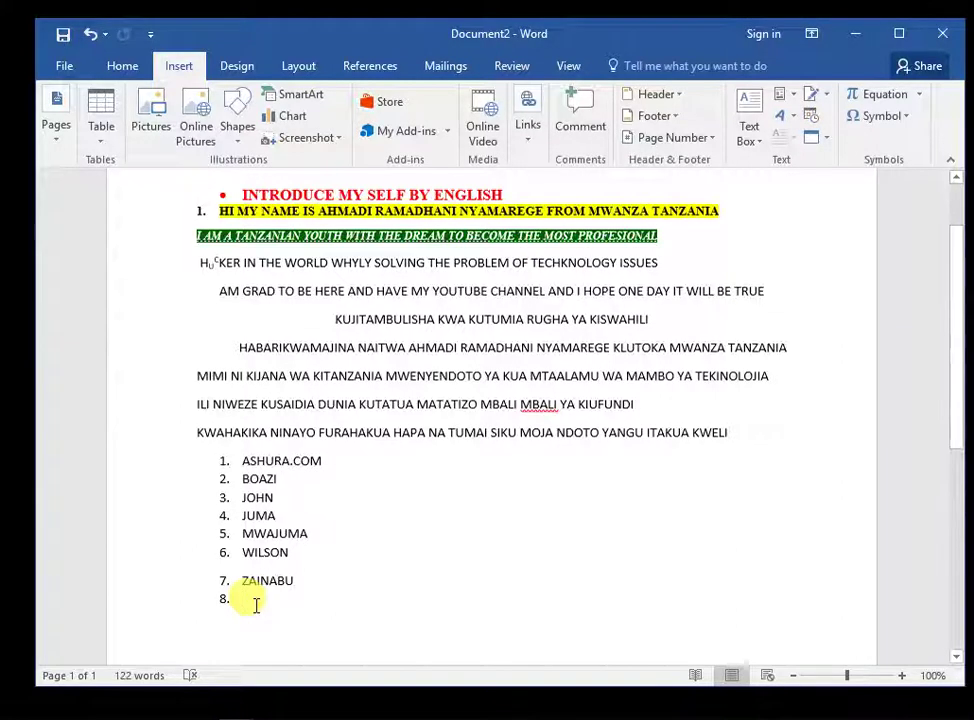
key("ctrl+Return")
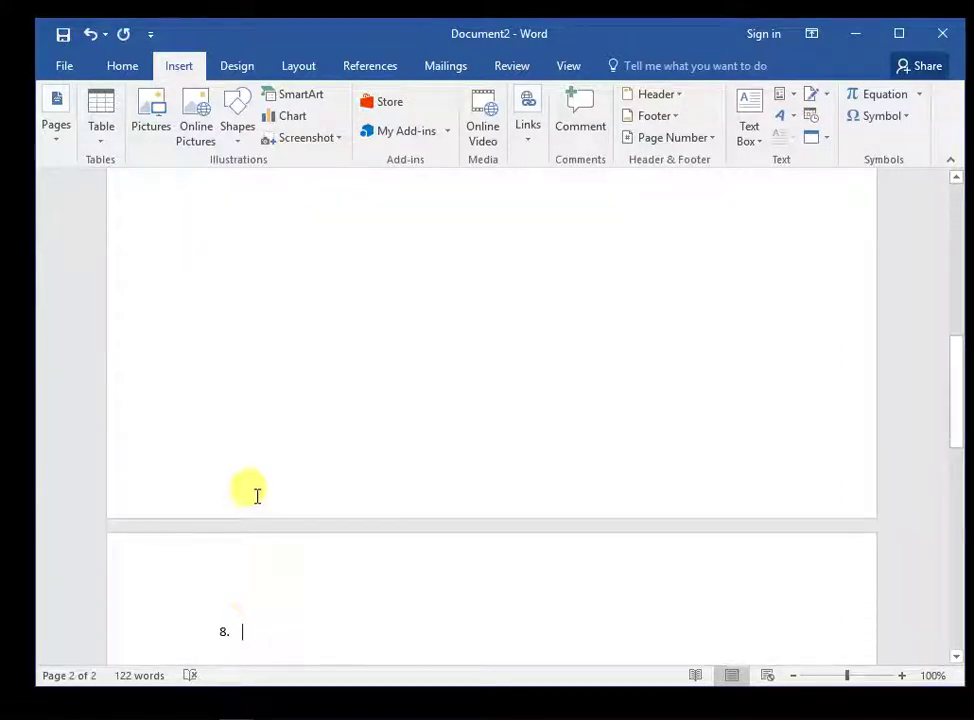
Step: Remove the numbering from the empty line at the top of page 2
scroll(256, 493, "down", 5)
scroll(256, 494, "down", 1)
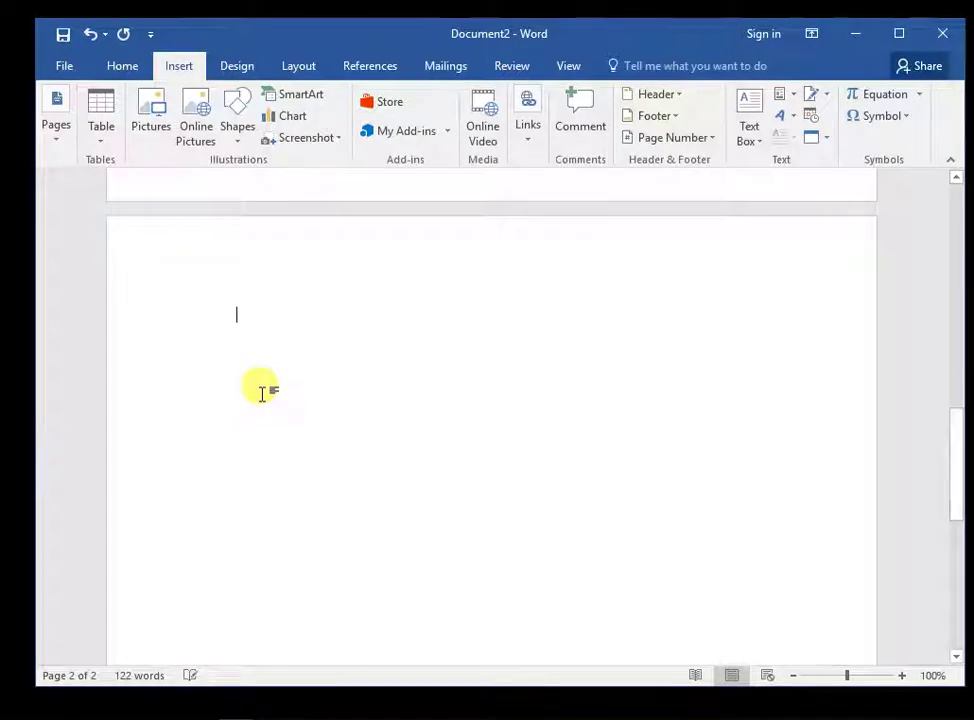
key("BackSpace")
scroll(264, 392, "up", 2)
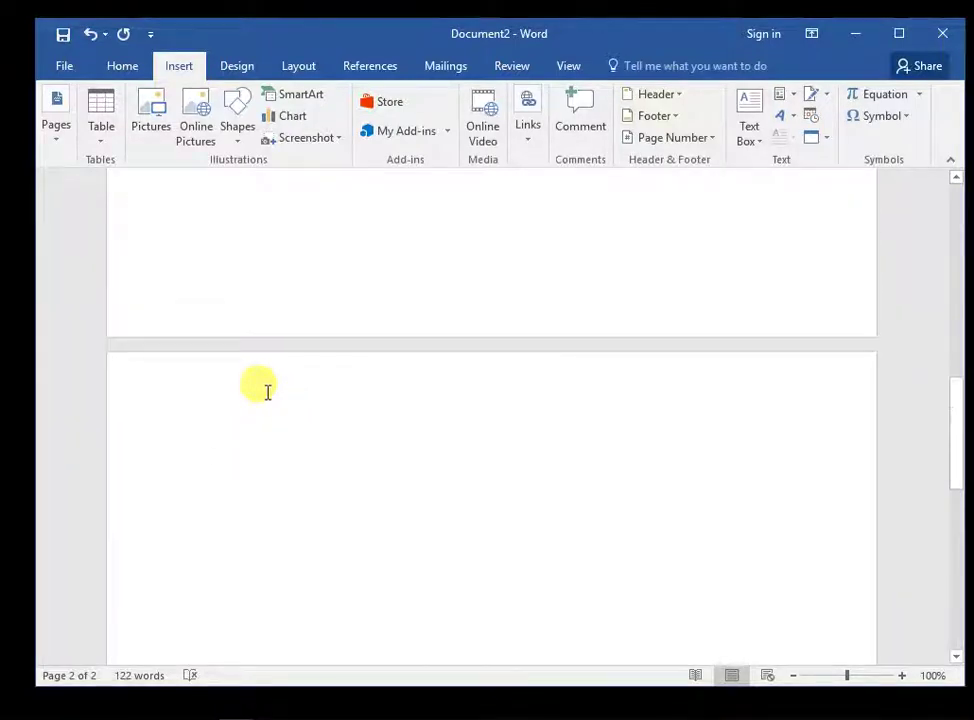
scroll(264, 392, "up", 3)
scroll(268, 400, "down", 3)
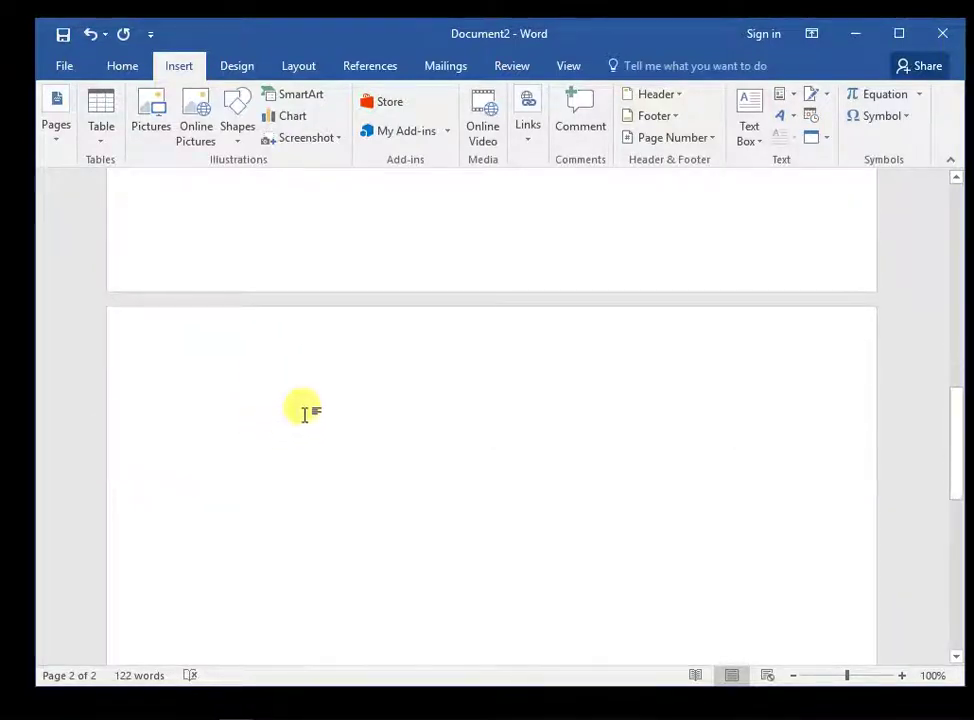
scroll(308, 414, "down", 2)
scroll(308, 414, "up", 2)
scroll(313, 411, "up", 3)
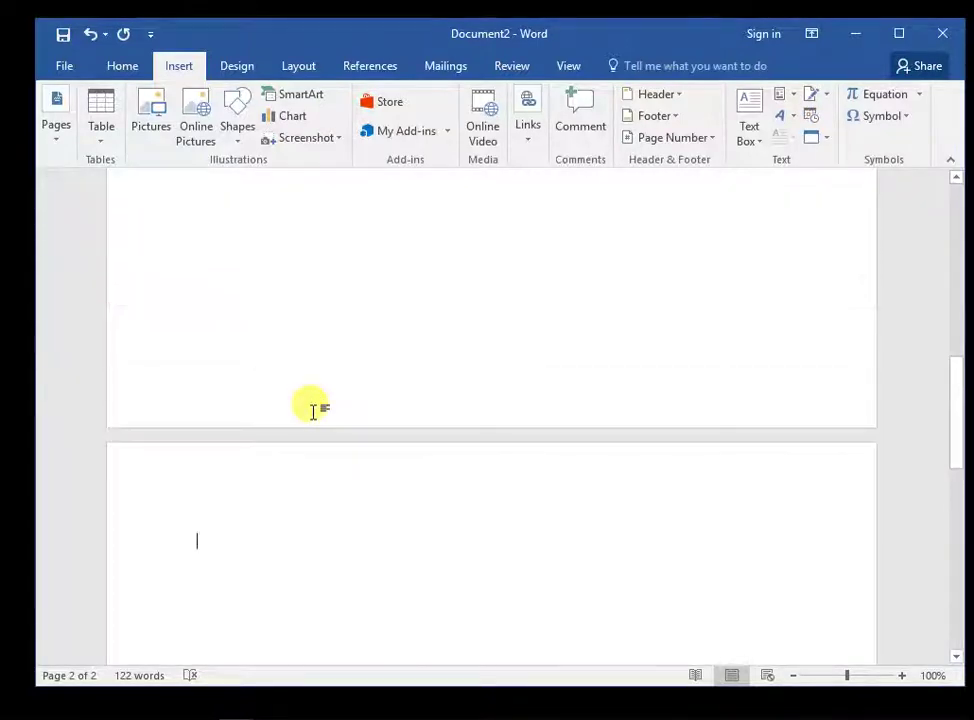
scroll(313, 411, "up", 3)
scroll(313, 411, "up", 2)
scroll(313, 411, "up", 1)
scroll(313, 411, "up", 1)
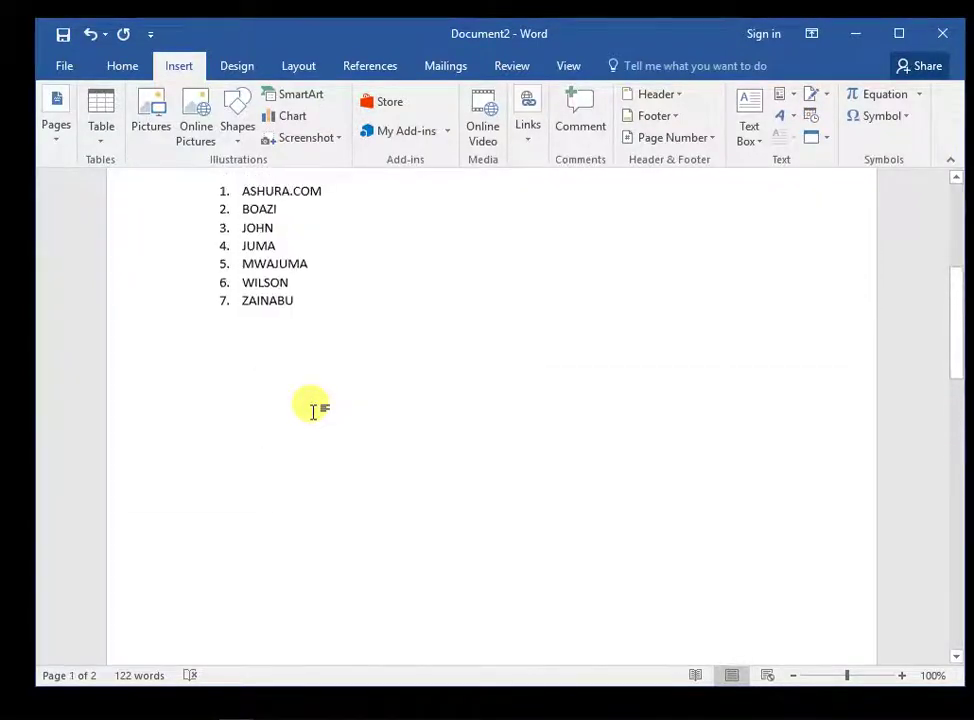
scroll(313, 411, "up", 1)
scroll(313, 411, "down", 1)
scroll(313, 411, "down", 1)
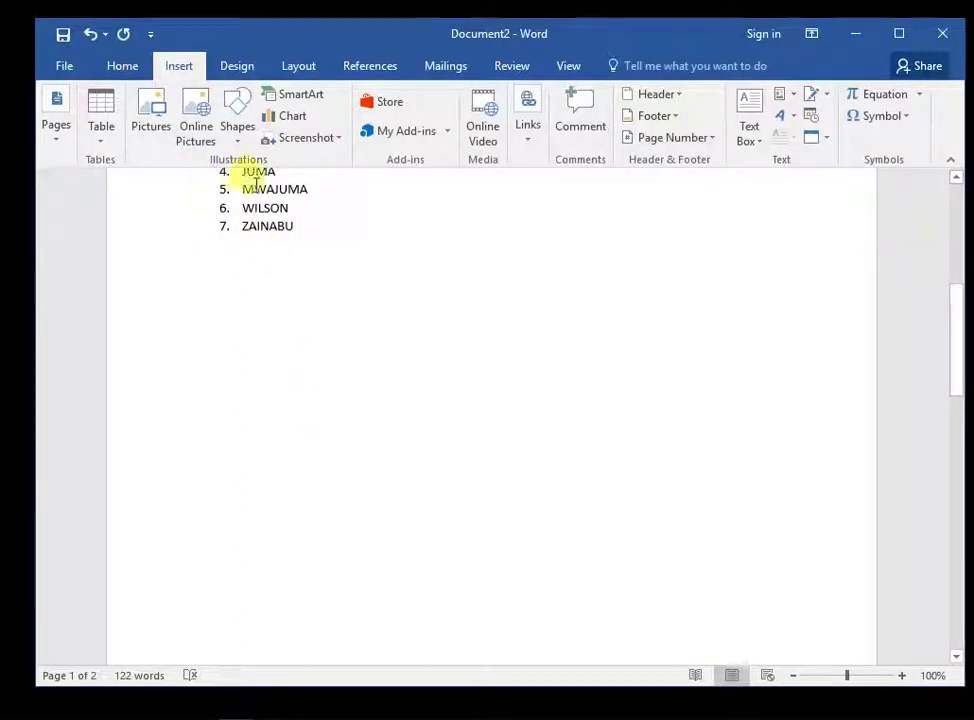
scroll(257, 207, "up", 3)
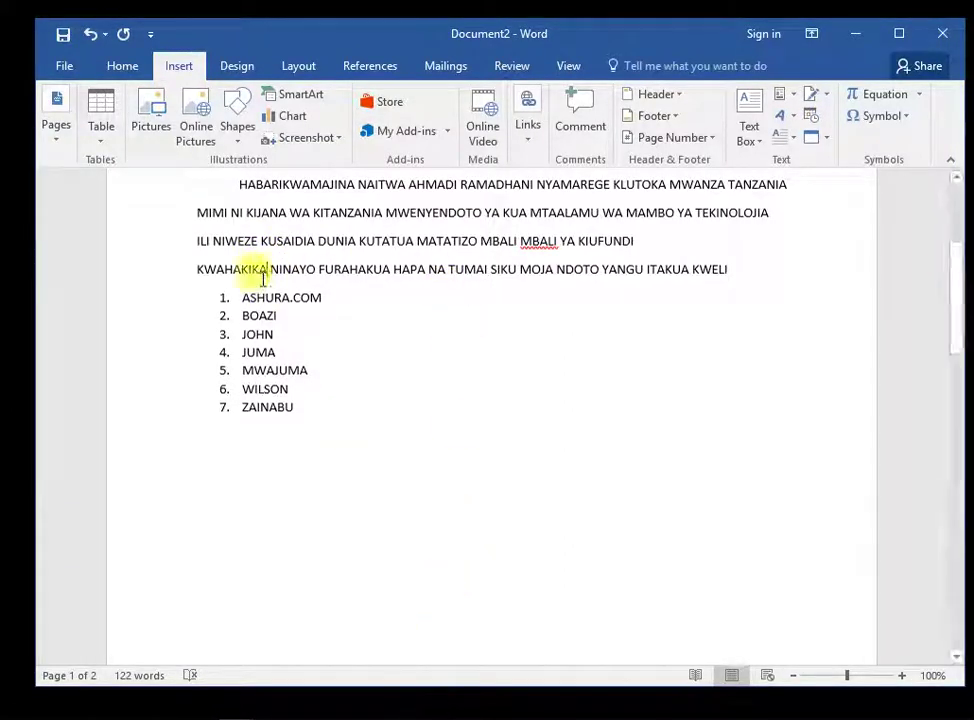
scroll(341, 428, "down", 10)
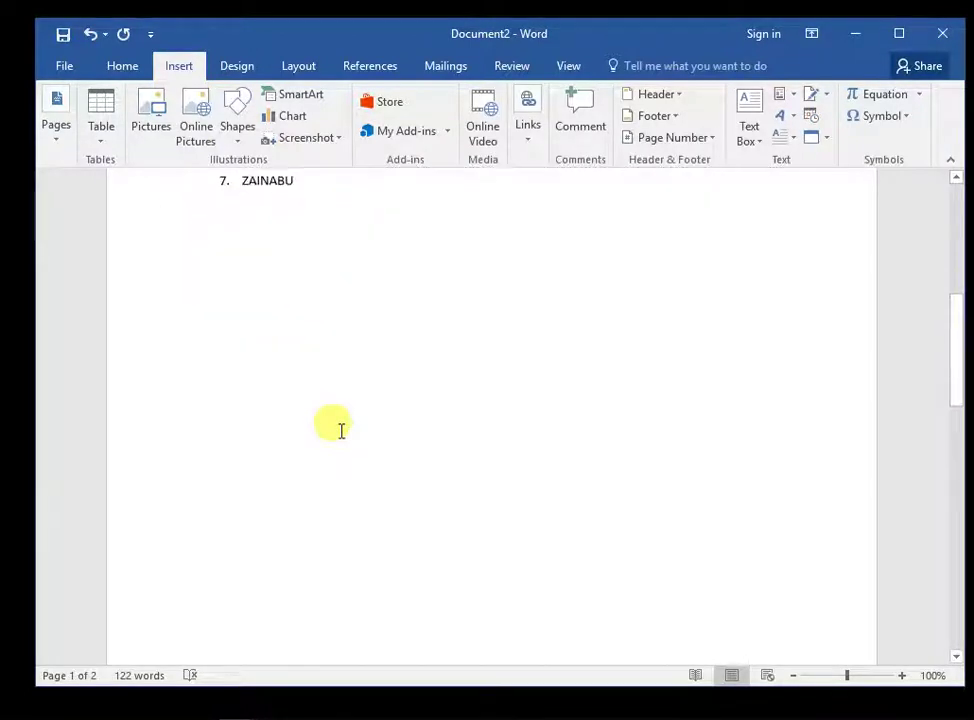
scroll(300, 400, "down", 3)
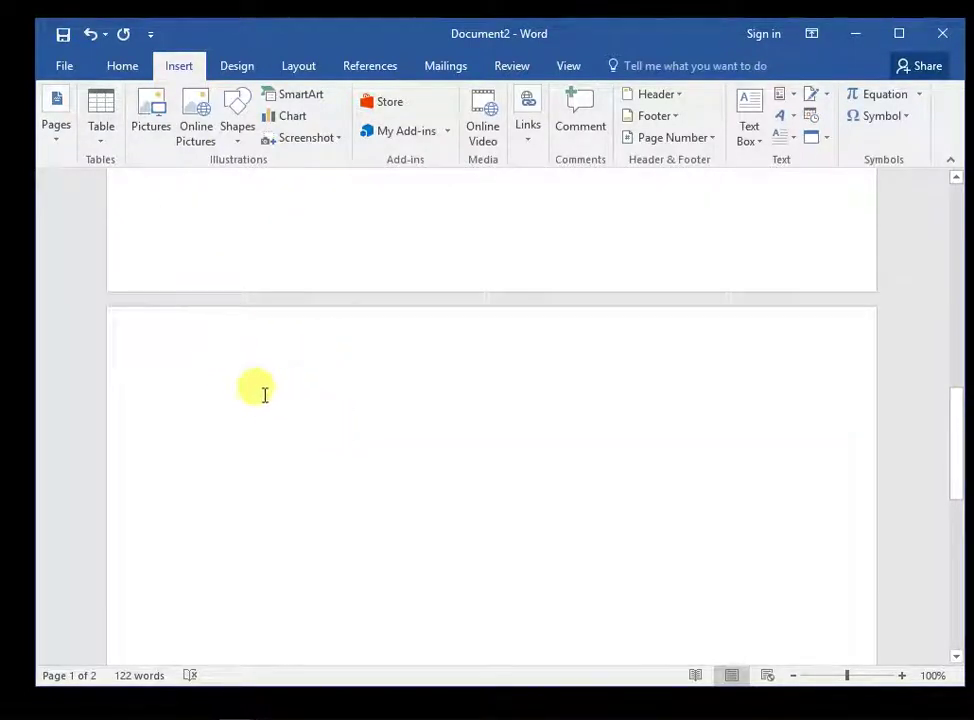
Step: Place the caret at the top of page 2 and bring up the Table size grid
left_click(262, 393)
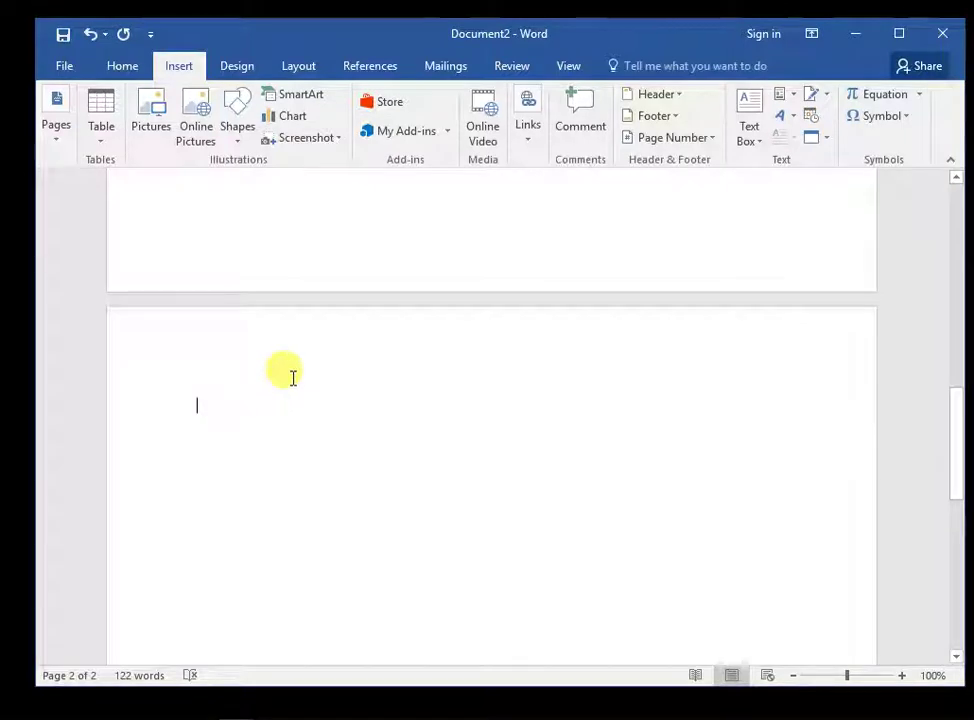
left_click(100, 148)
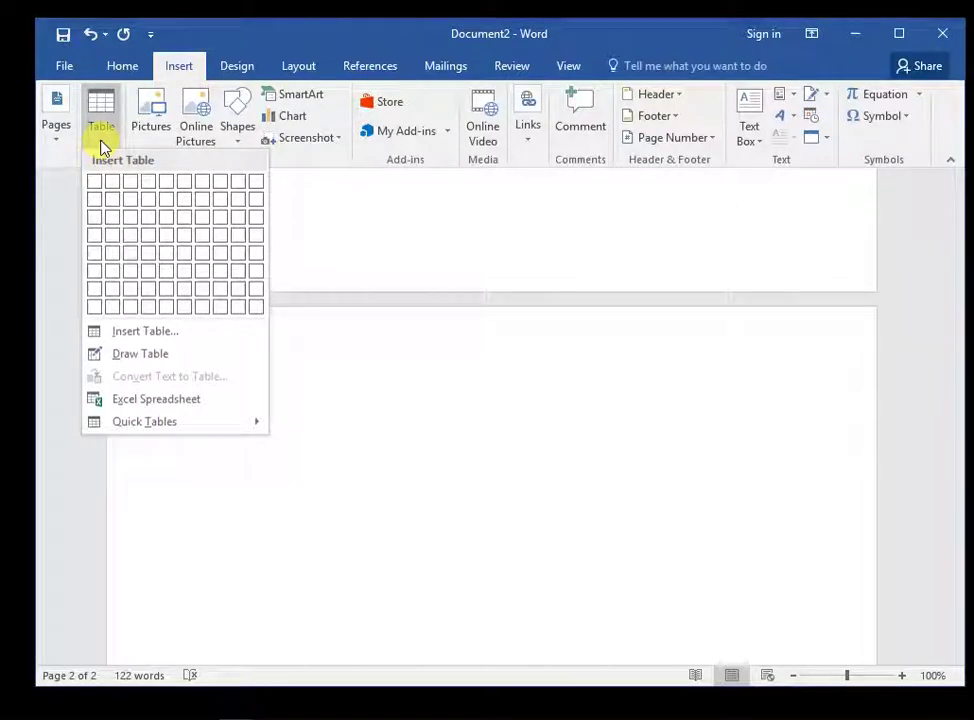
left_click(101, 147)
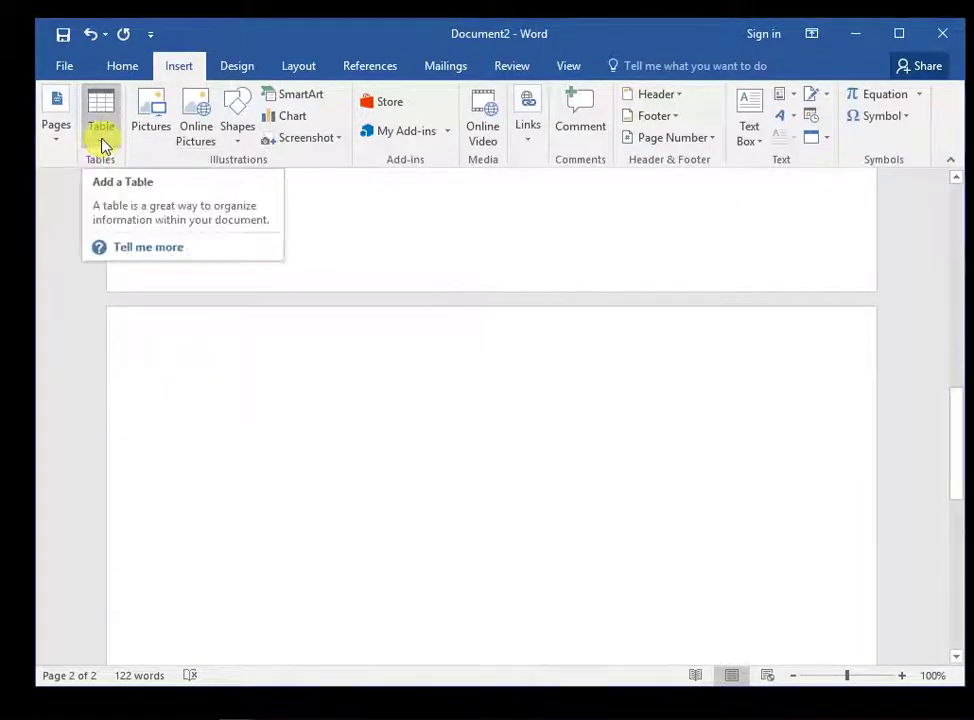
left_click(101, 147)
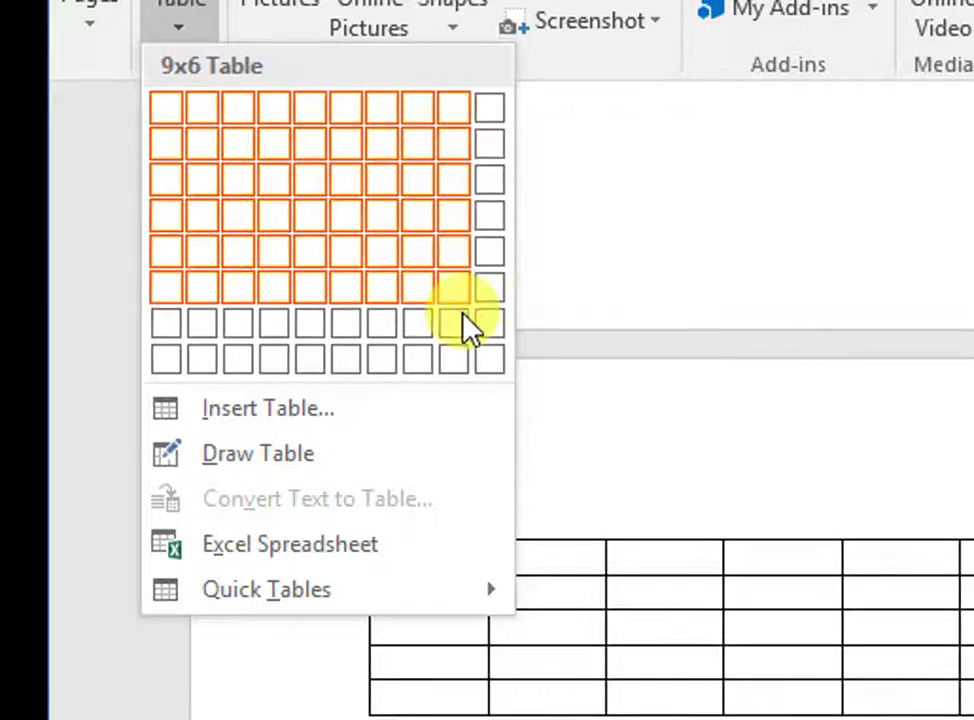
Step: Insert an empty 10-column by 8-row table on page 2
left_click(497, 365)
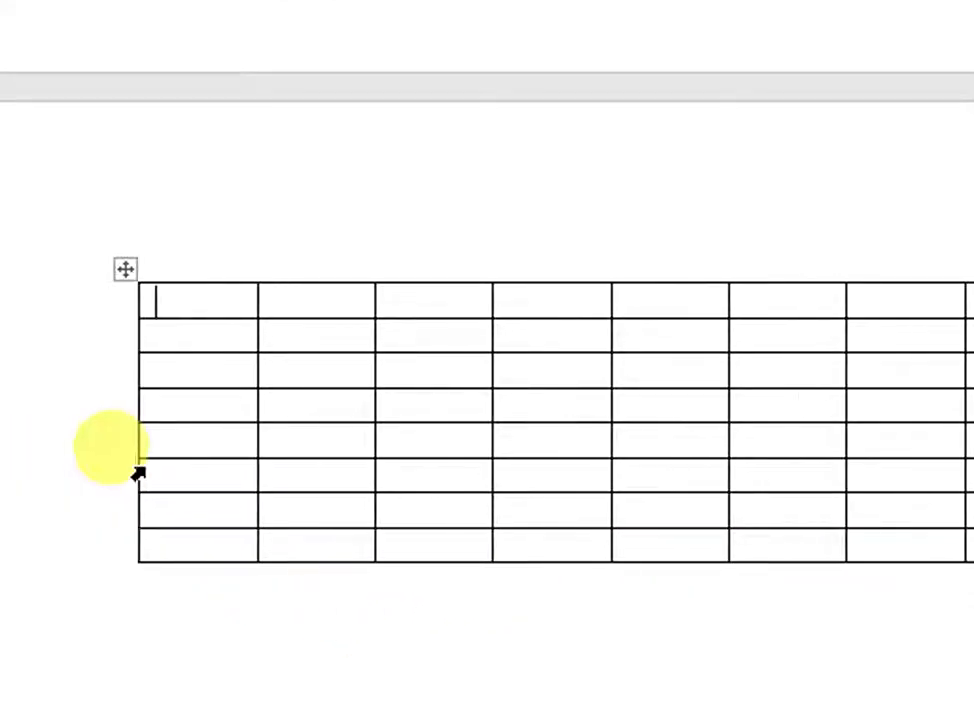
mouse_move(136, 470)
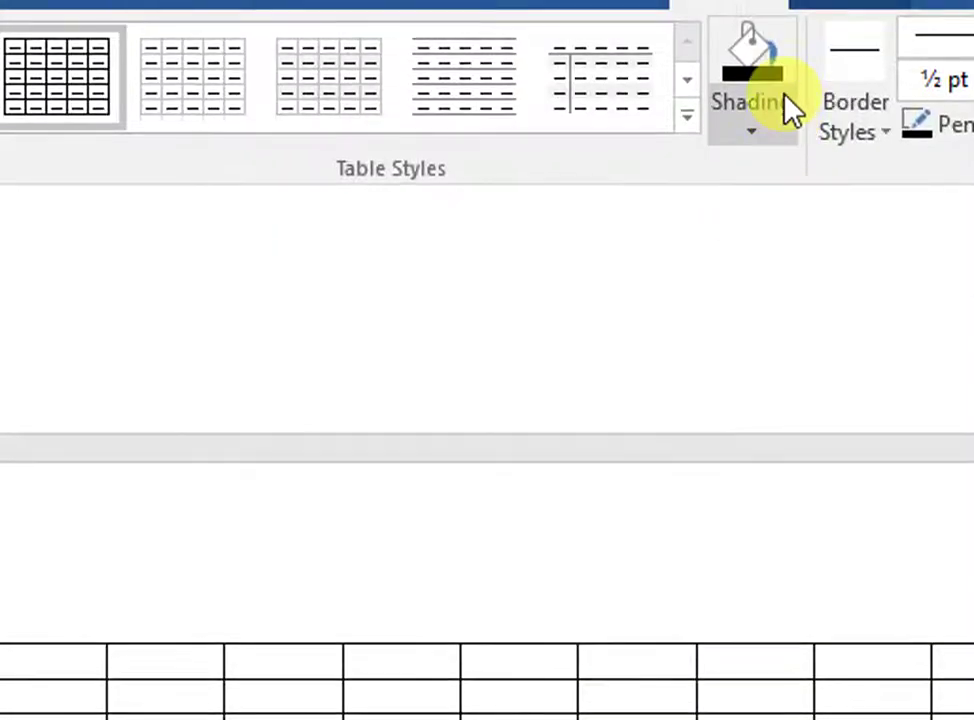
Step: Shade the first individual table cells with red, black and medium blue
left_click(758, 84)
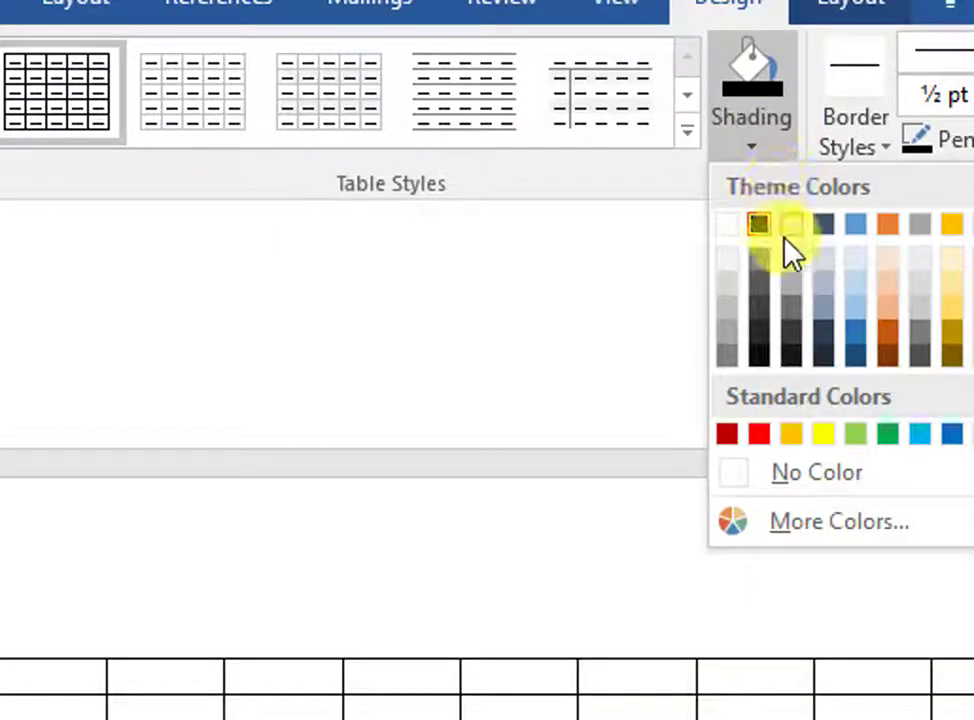
left_click(759, 433)
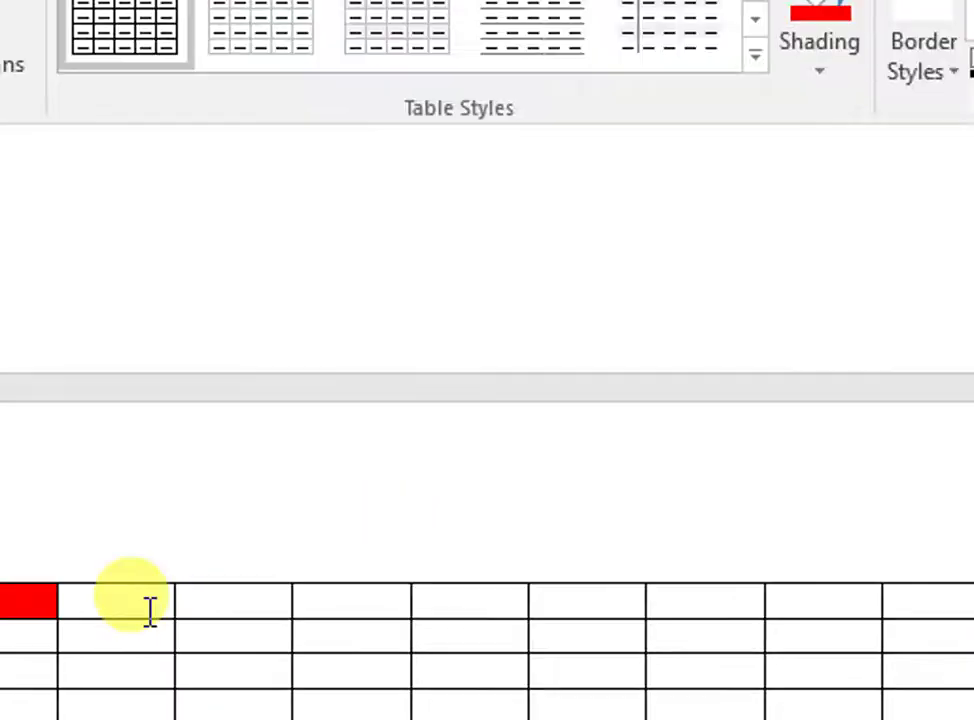
left_click(150, 610)
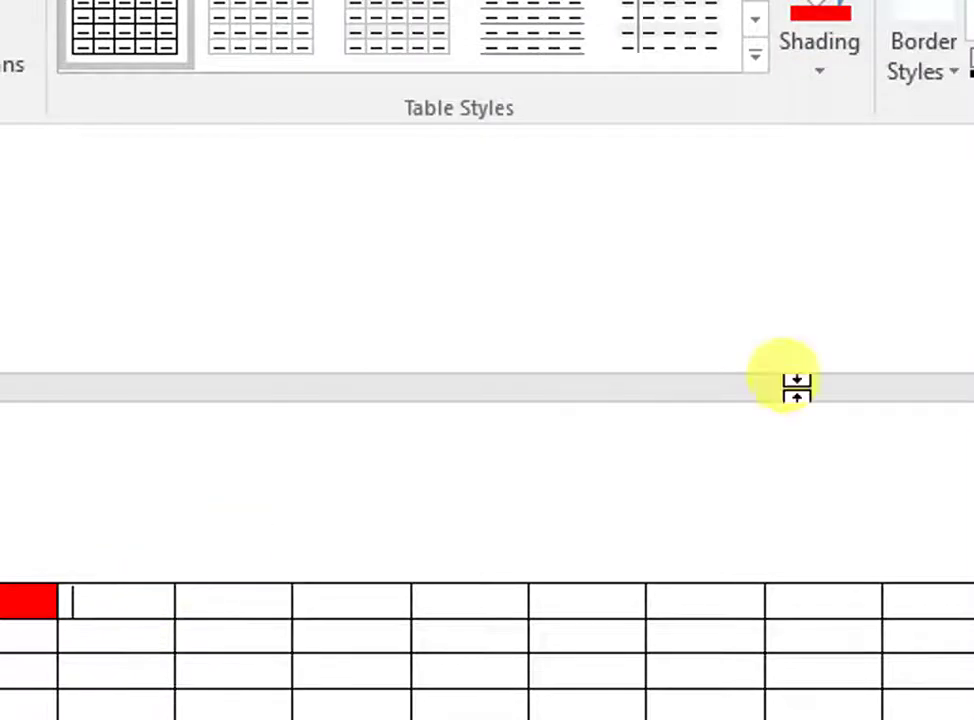
left_click(787, 115)
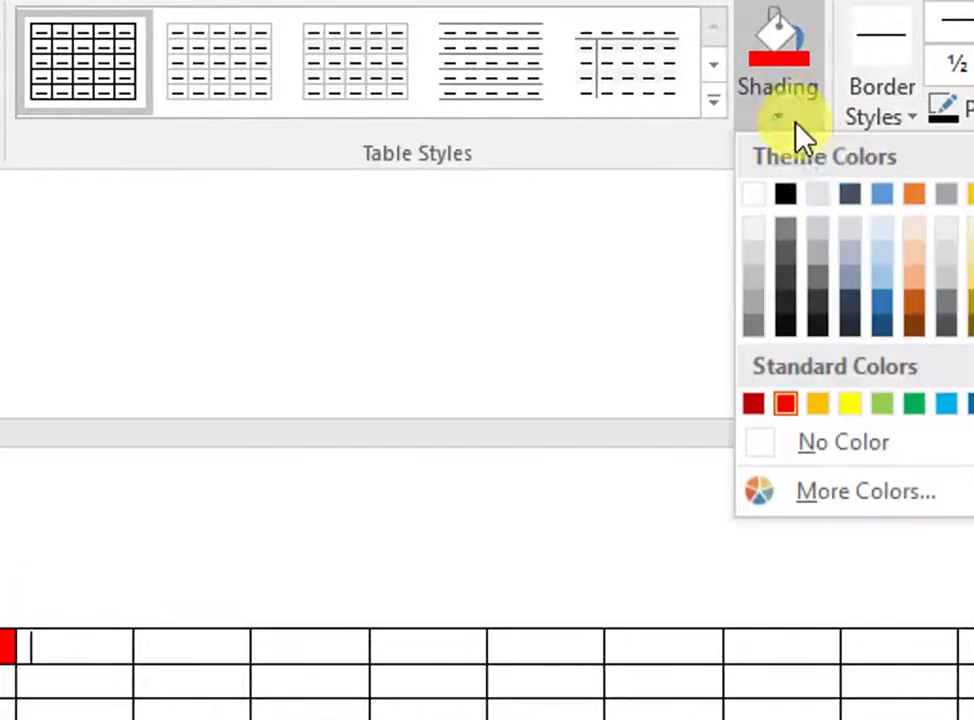
left_click(788, 192)
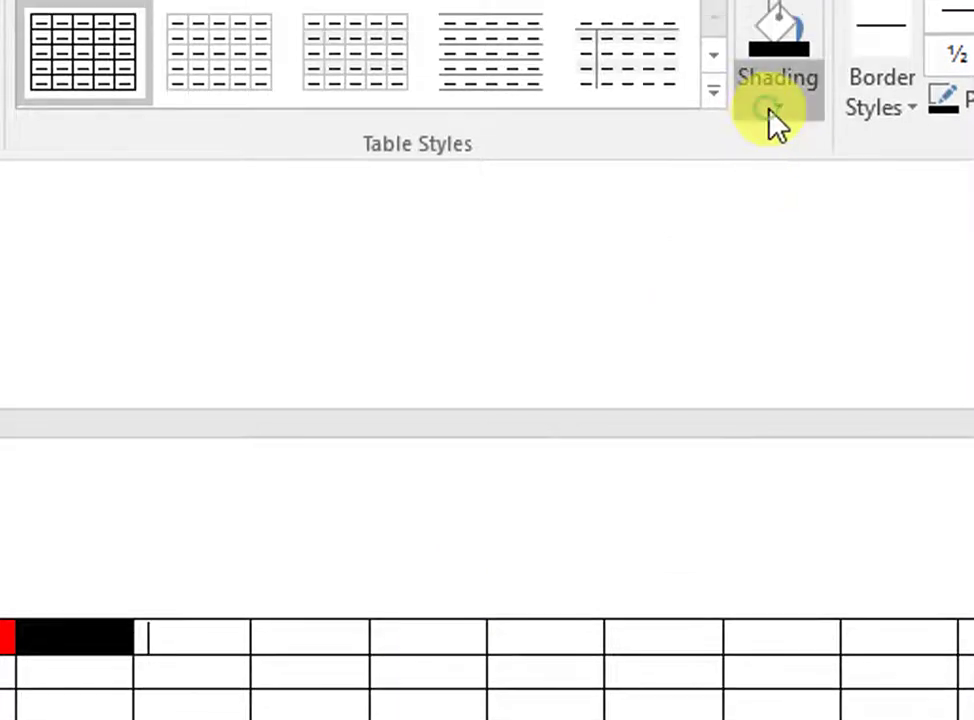
left_click(778, 90)
left_click(859, 290)
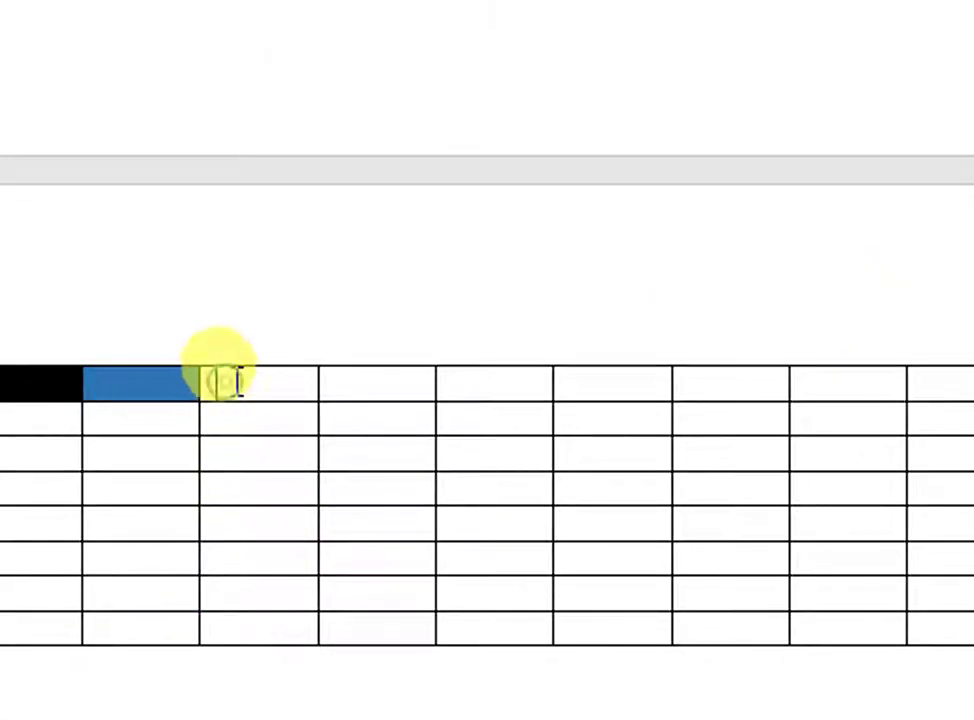
Step: Select the cells in columns 3 to 5 and shade them red
mouse_move(228, 383)
left_mouse_down()
mouse_move(459, 492)
mouse_move(474, 604)
left_mouse_up()
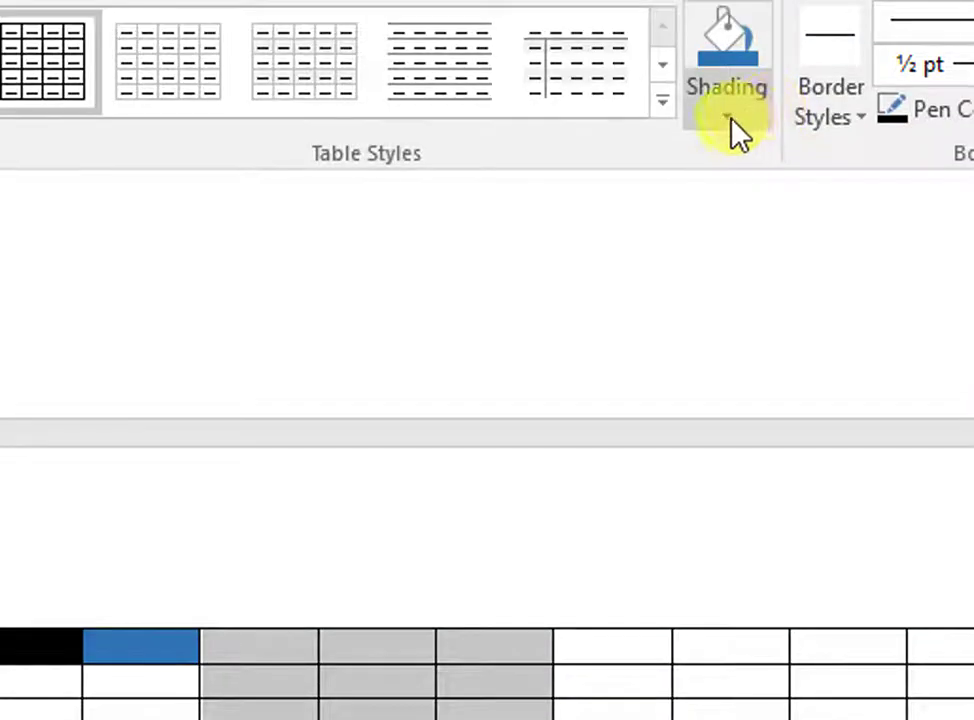
left_click(729, 120)
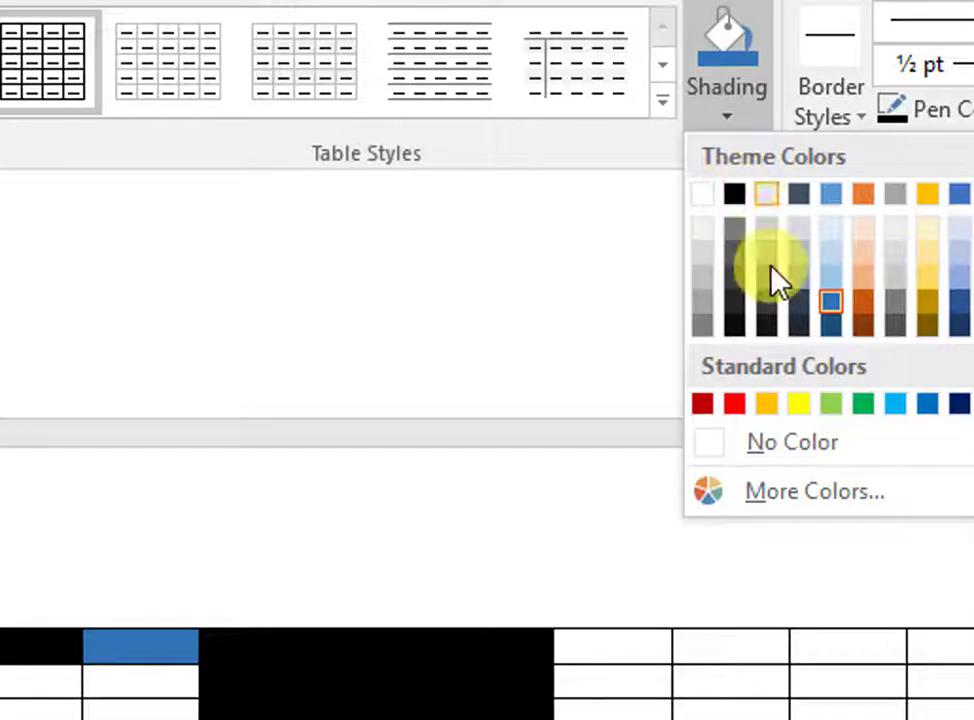
left_click(733, 402)
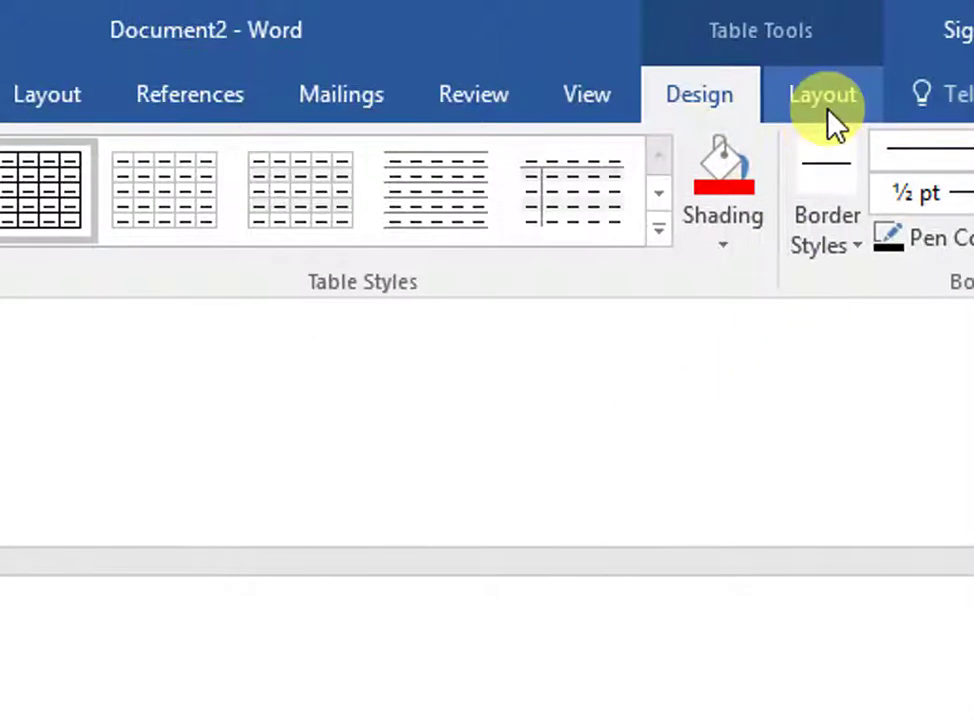
left_click(829, 118)
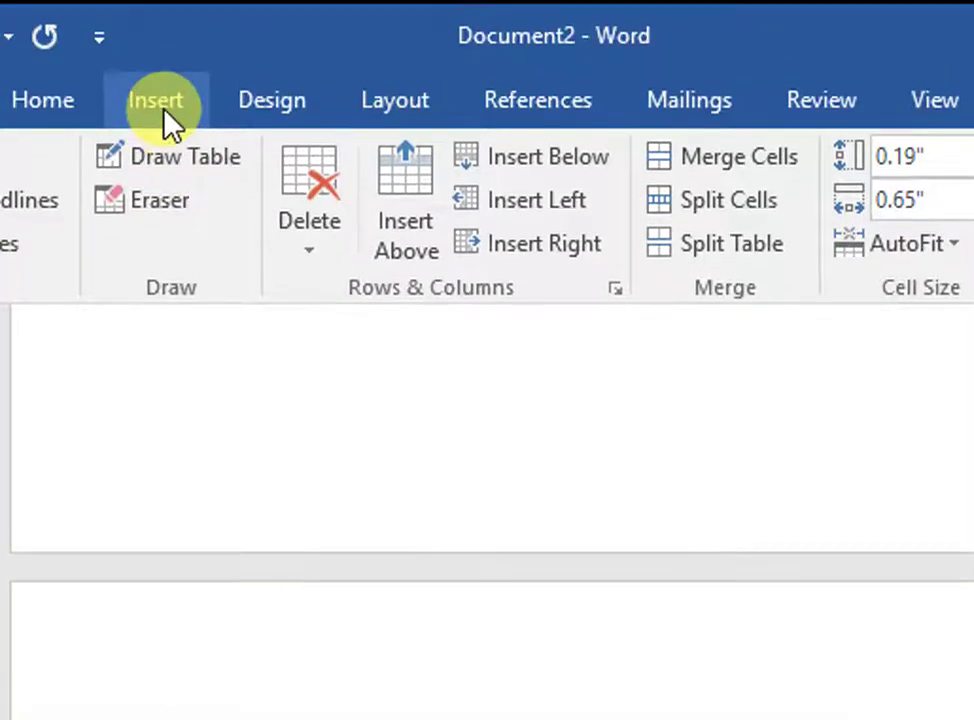
left_click(163, 86)
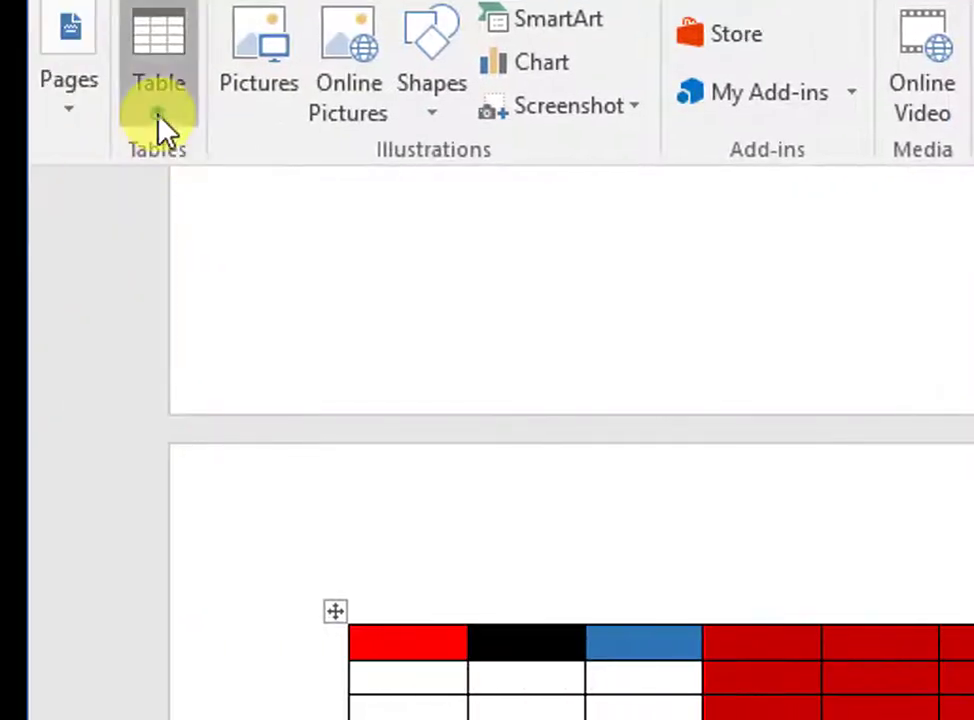
left_click(158, 116)
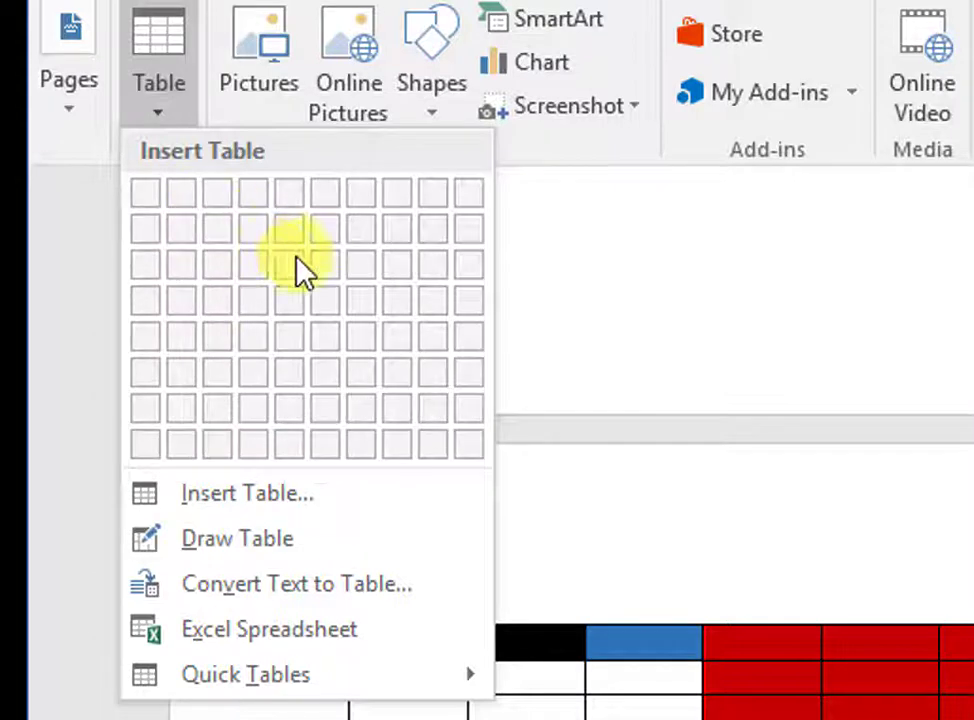
left_click(304, 501)
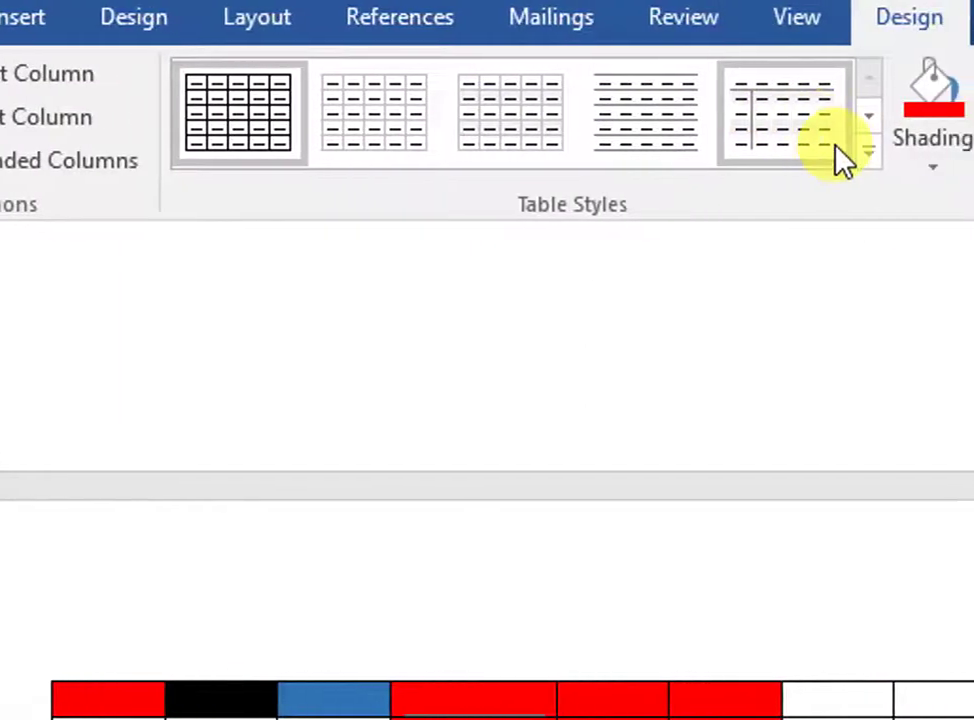
Step: Expand the Table Styles gallery, dismiss it without applying a style, then return to Insert
left_click(830, 150)
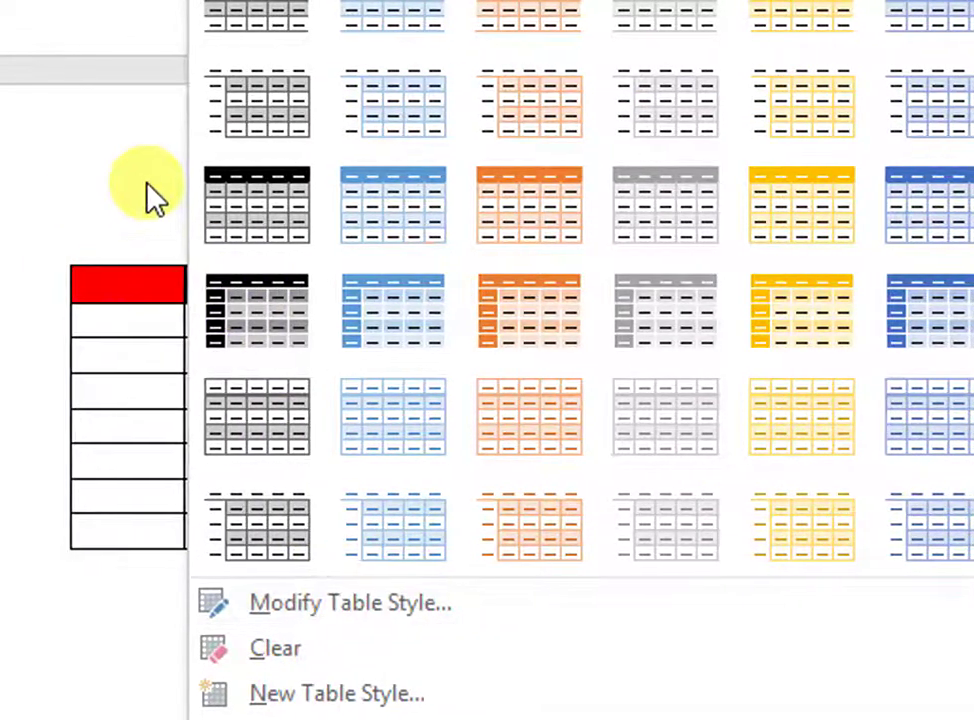
left_click(146, 178)
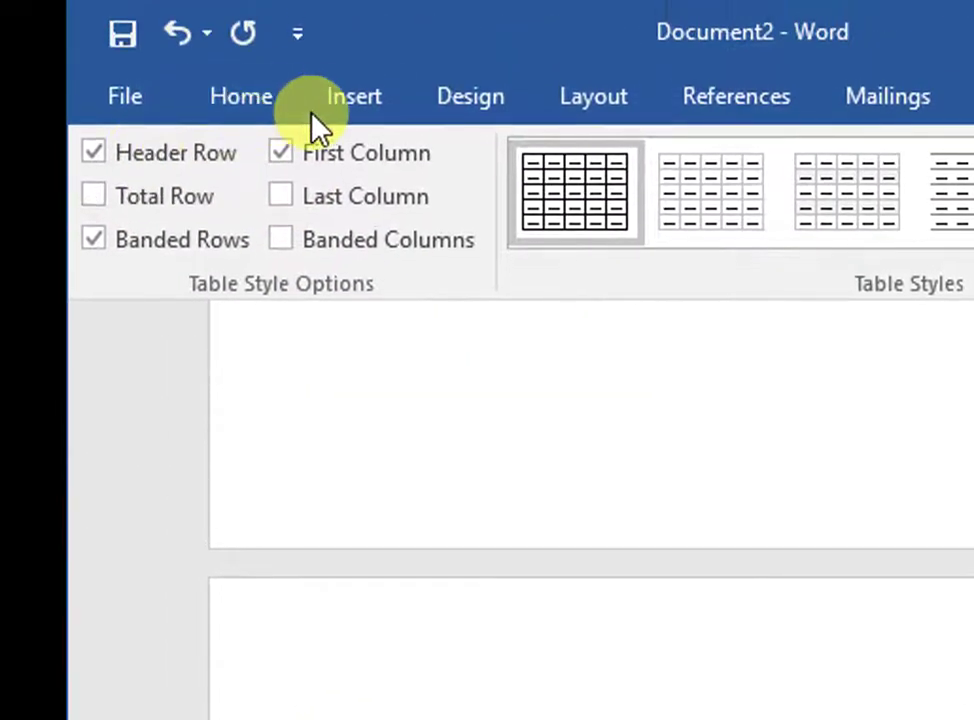
left_click(339, 112)
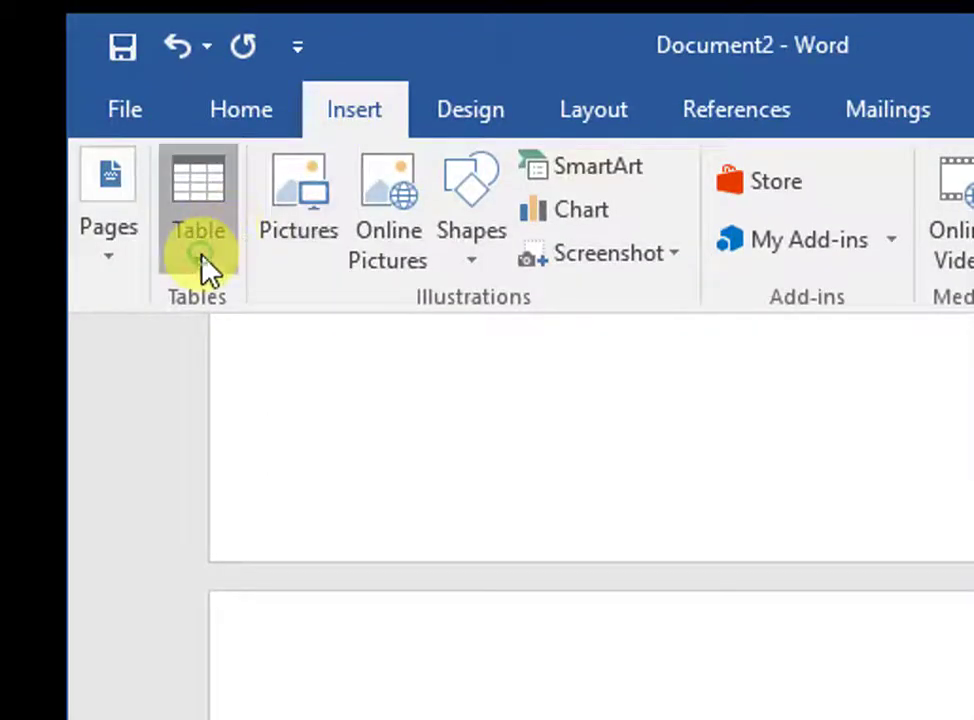
Step: Embed a blank Excel spreadsheet on page 2 and move through cells A2 and A3
left_click(201, 262)
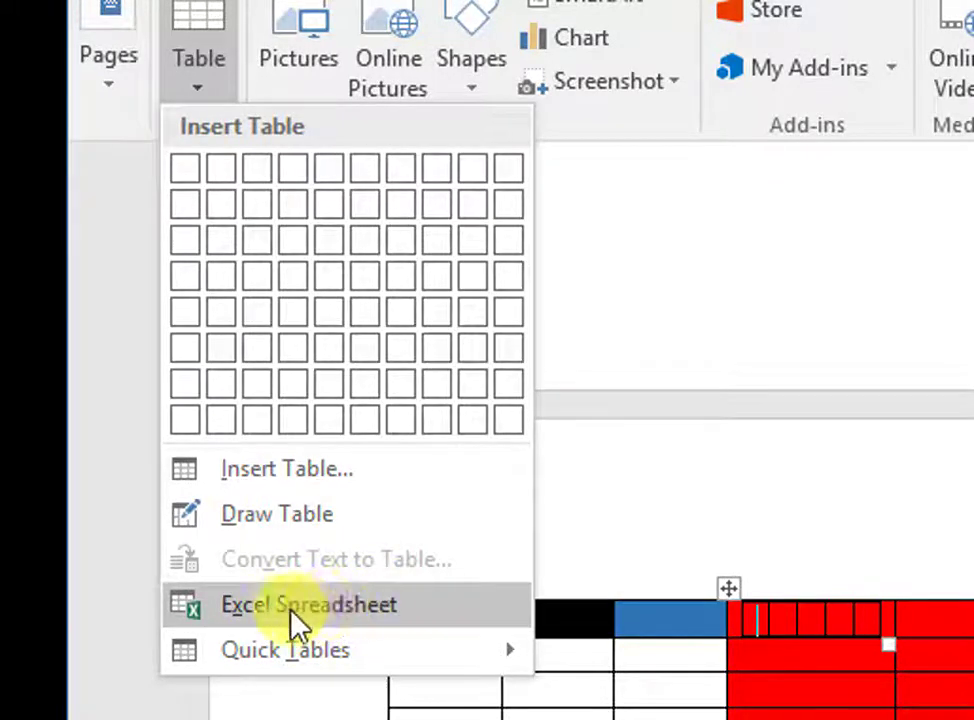
left_click(312, 605)
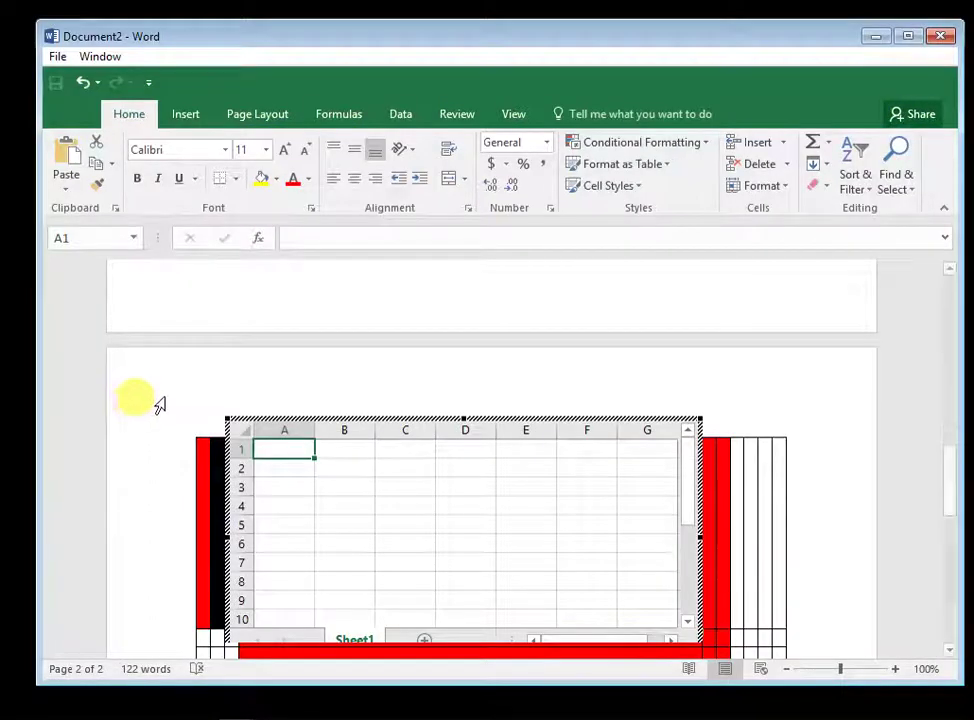
mouse_move(372, 700)
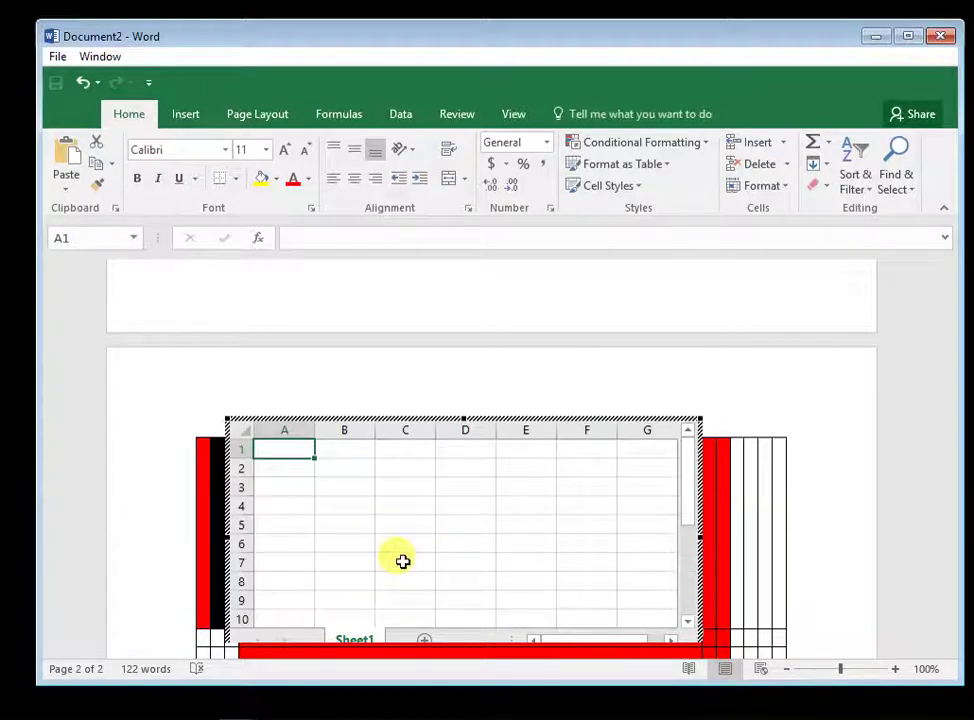
key("Return")
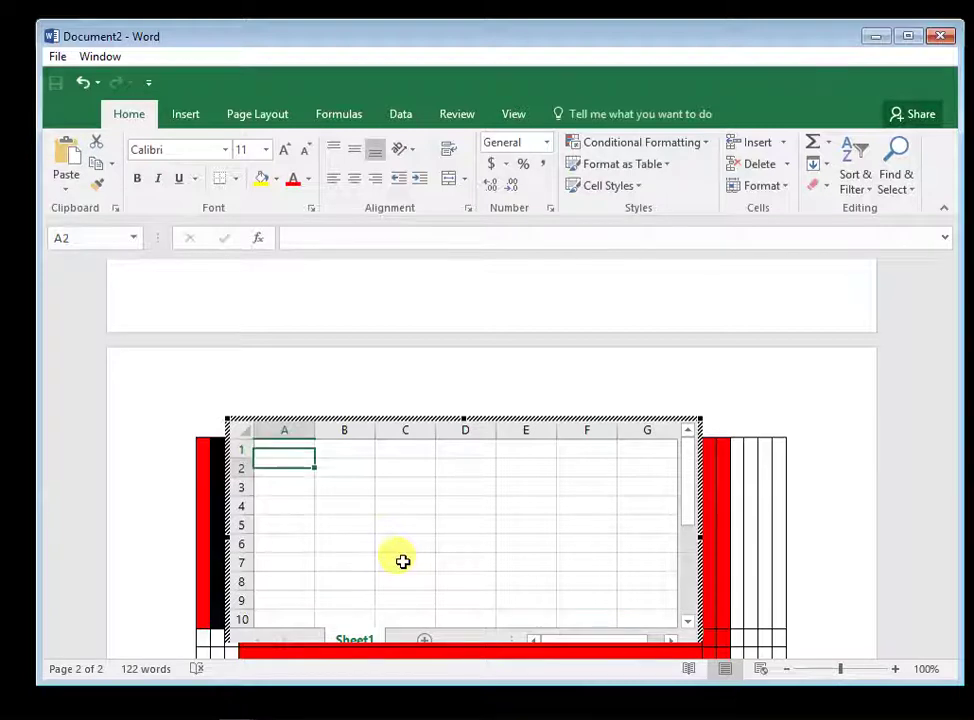
left_click(293, 486)
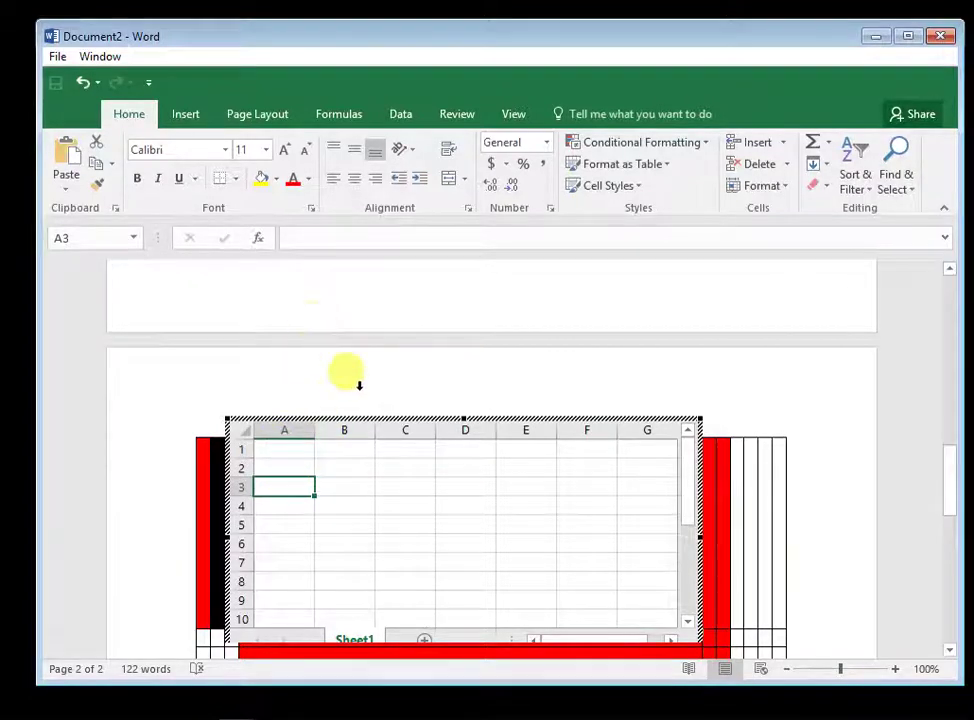
left_click(720, 390)
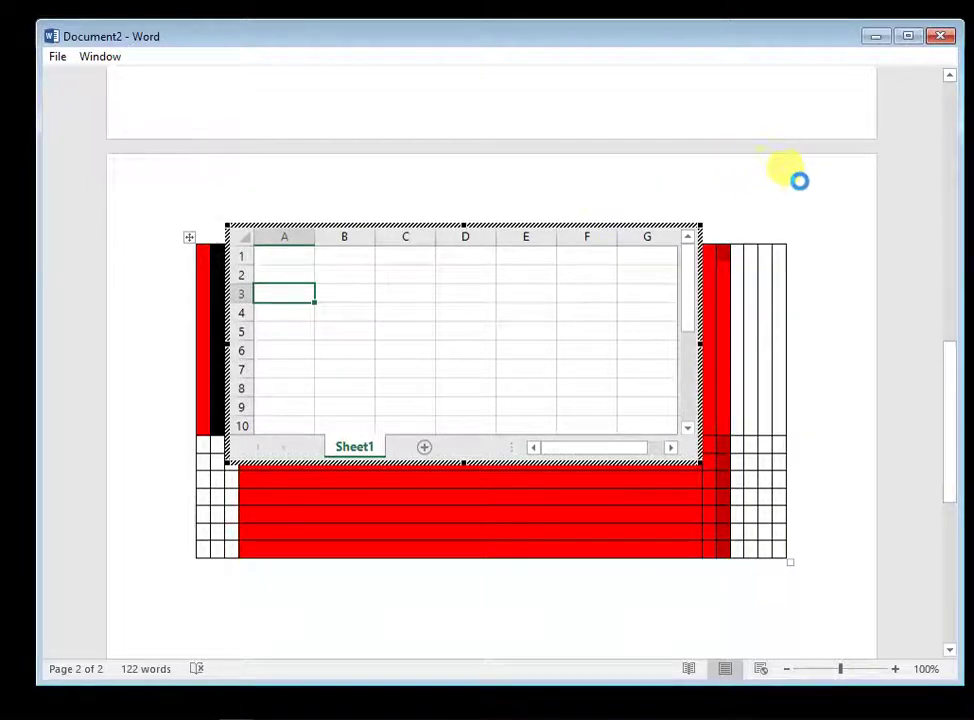
Step: Exit the embedded sheet and drag the table higher and further right on page 2
left_click(768, 184)
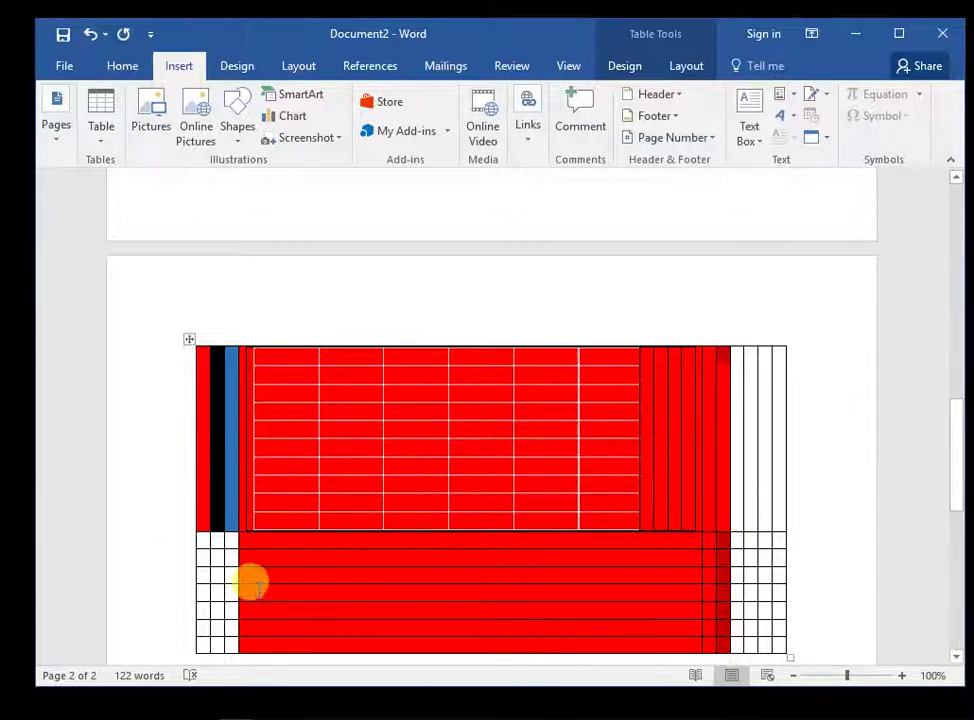
left_click(189, 340)
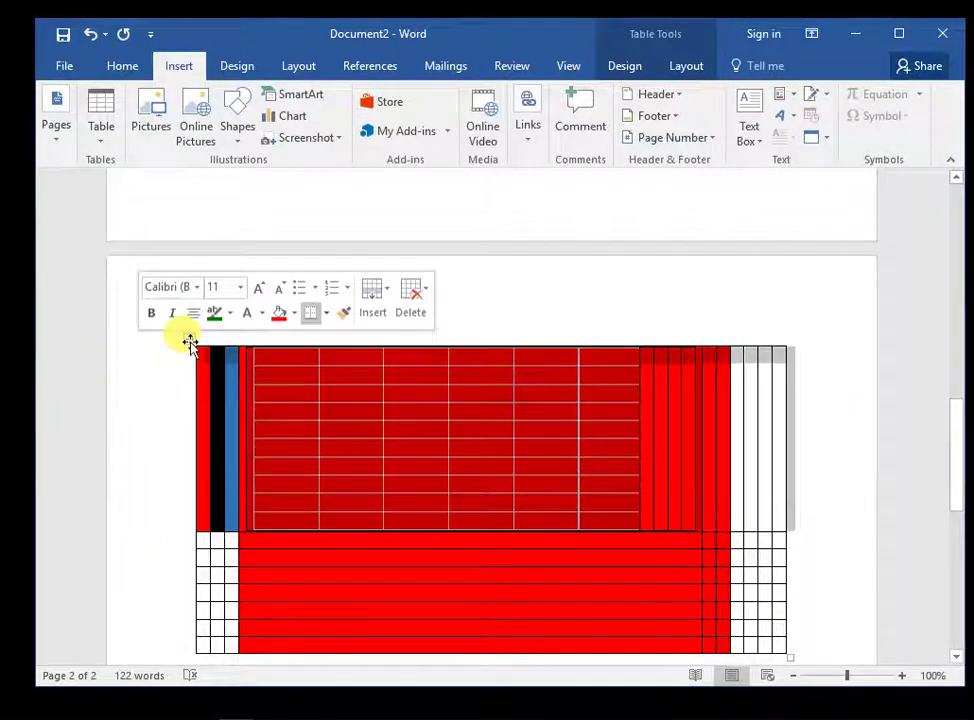
mouse_move(189, 342)
left_mouse_down()
mouse_move(199, 293)
mouse_move(282, 284)
left_mouse_up()
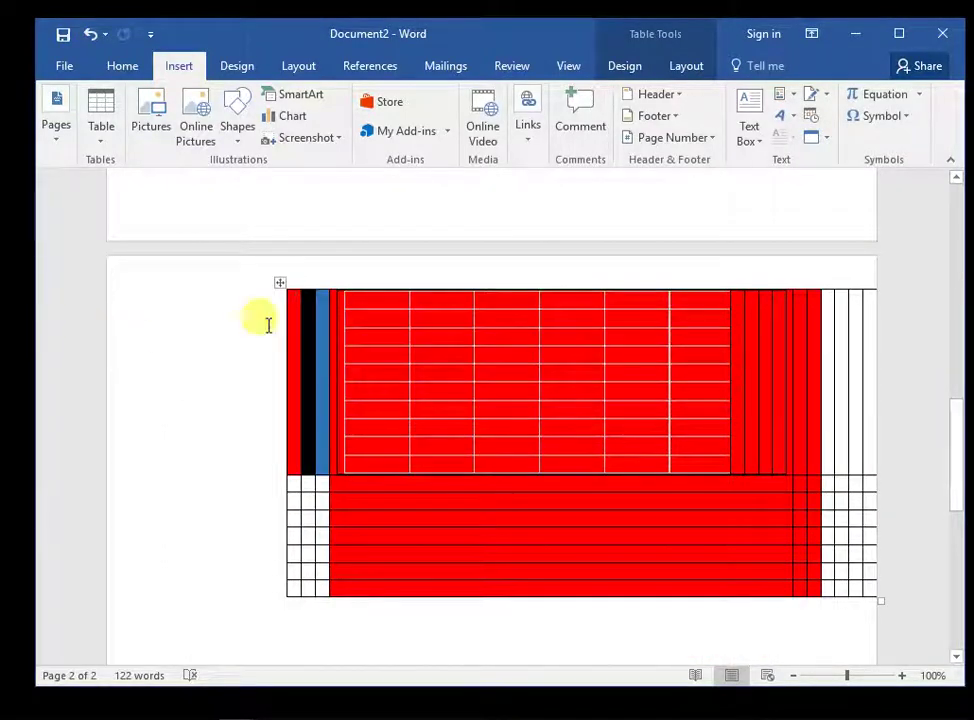
Step: Move the table toward the left of page 2
left_click_drag(280, 285, 148, 323)
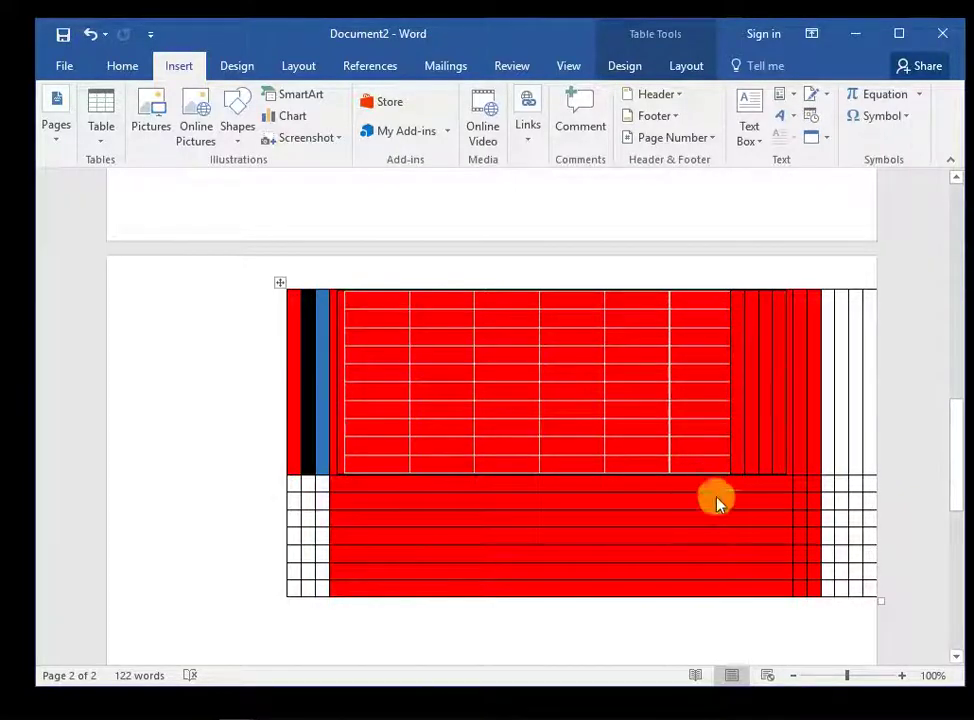
key("ctrl+z")
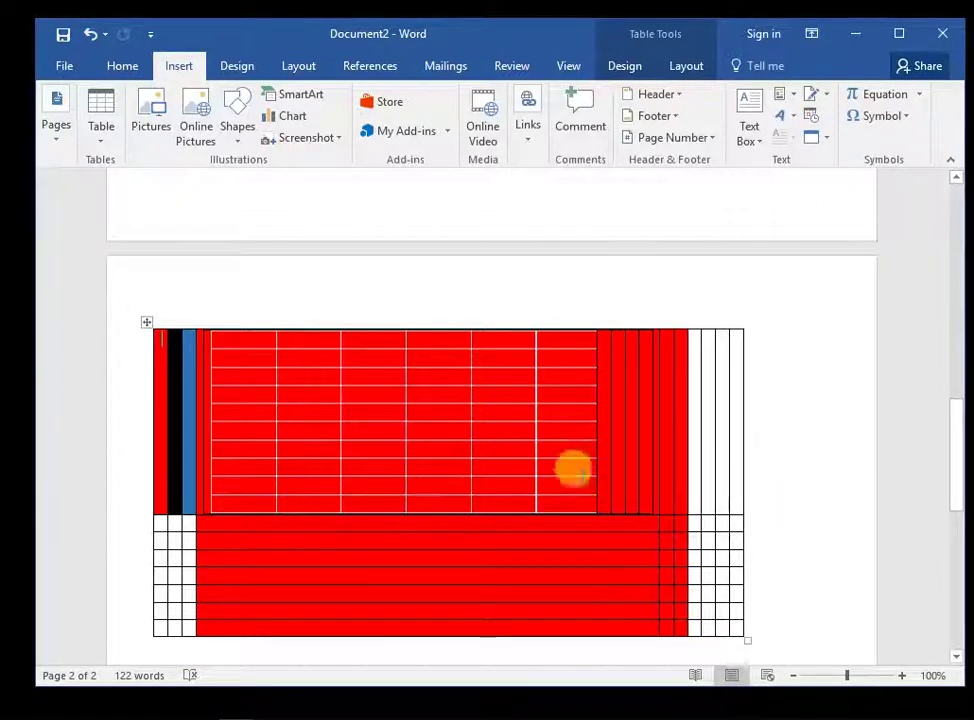
scroll(960, 664, "down", 2)
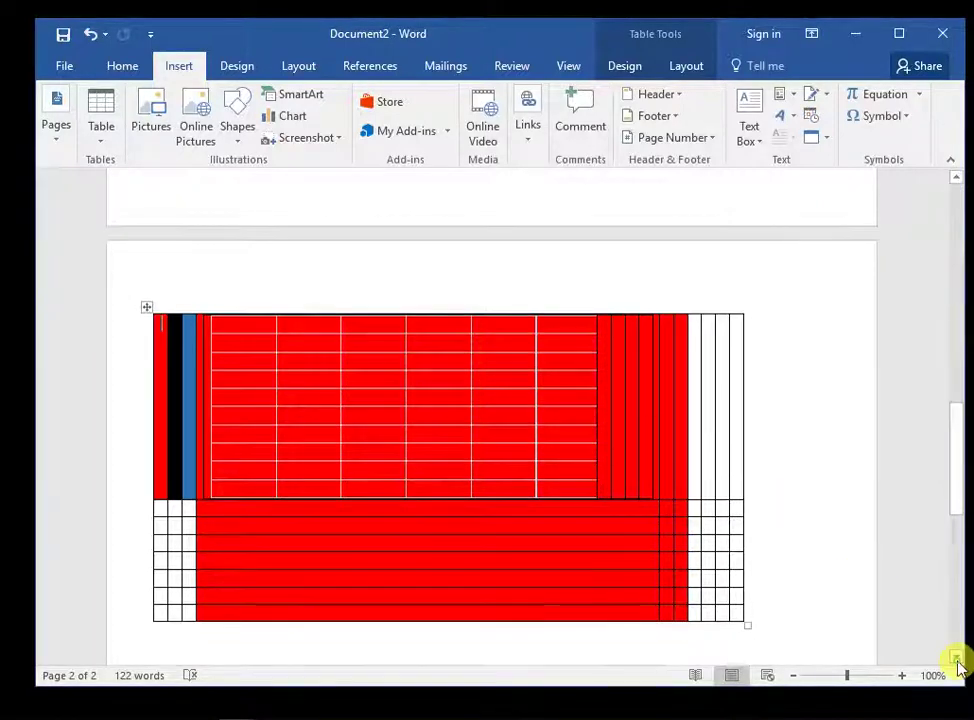
scroll(958, 666, "down", 2)
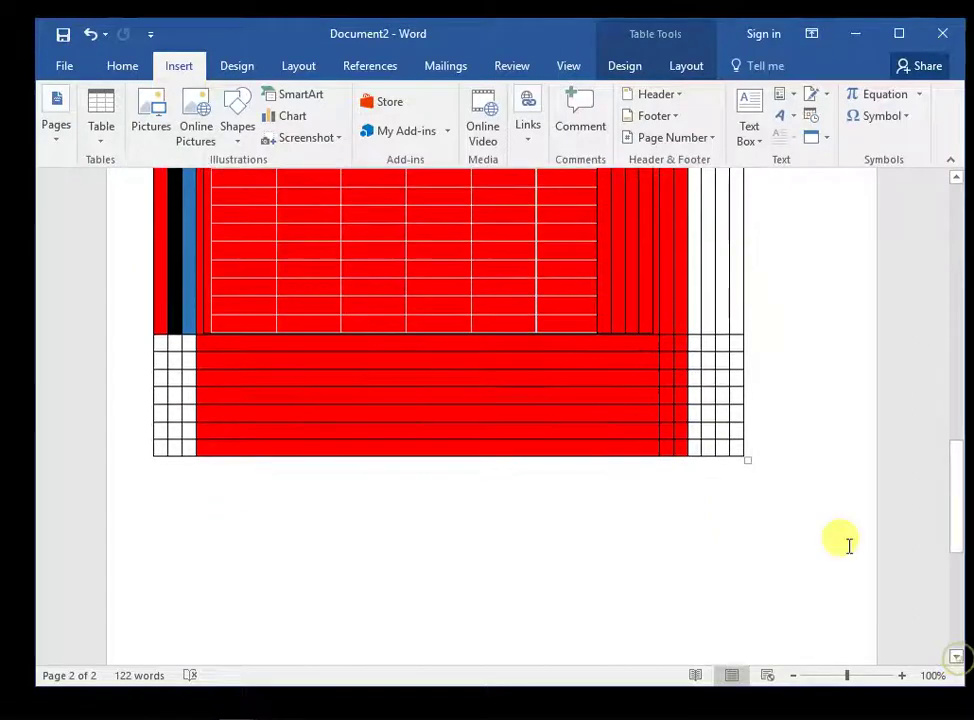
Step: Undo an accidental grid resize and insert a page break to start blank page 3
left_click(757, 460)
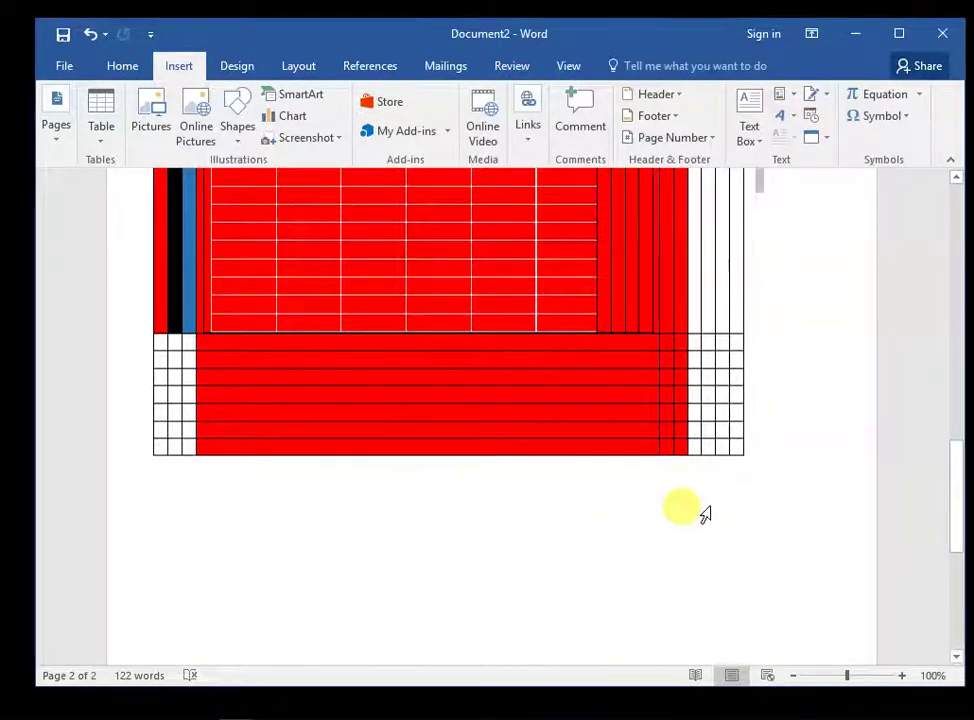
left_click(588, 497)
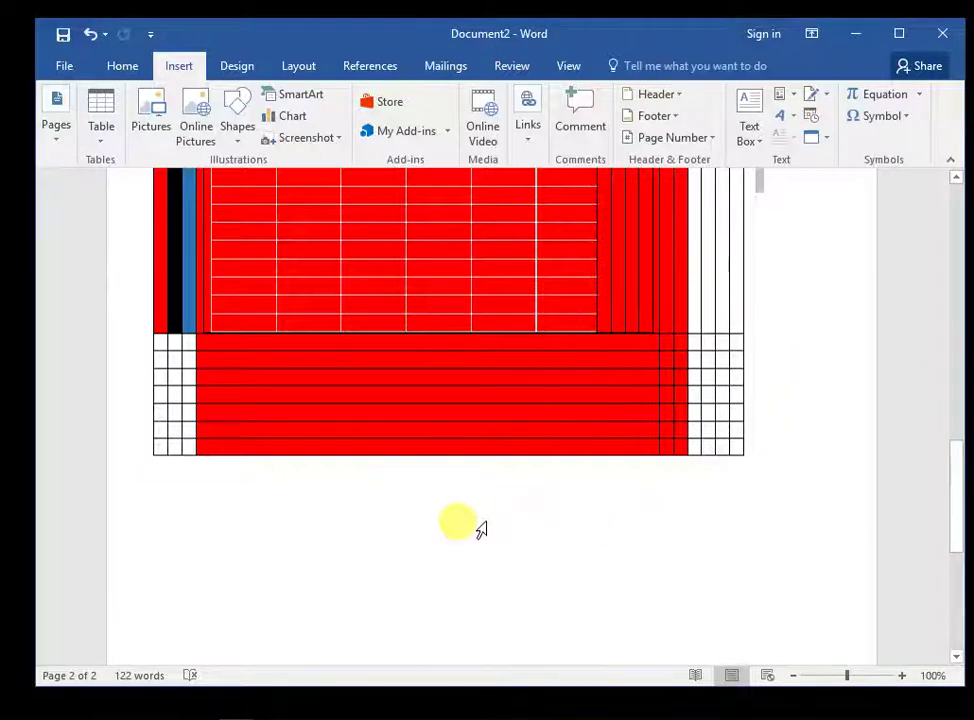
left_click_drag(652, 465, 650, 440)
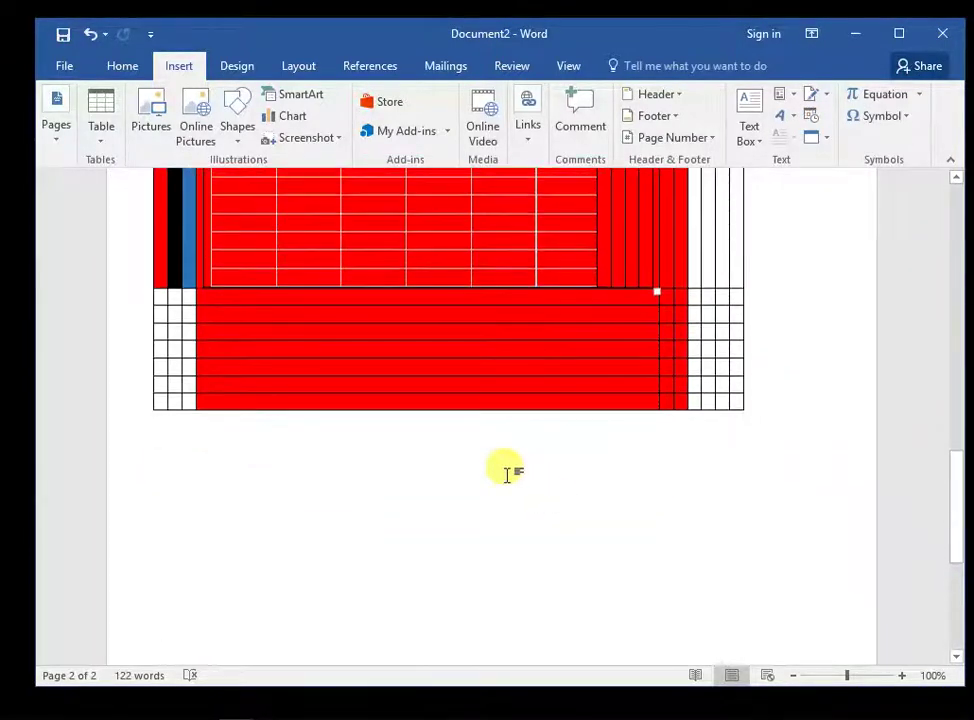
key("ctrl+z")
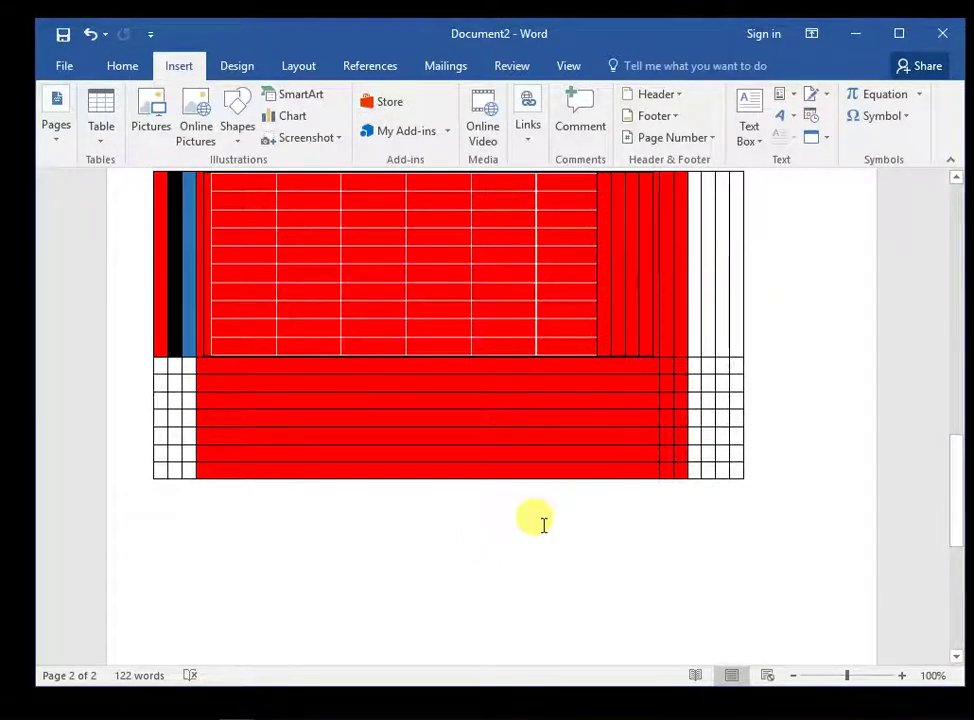
key("ctrl+Return")
Step: Open the Insert Picture dialog for page 3, showing the Pictures folder
scroll(512, 513, "down", 5)
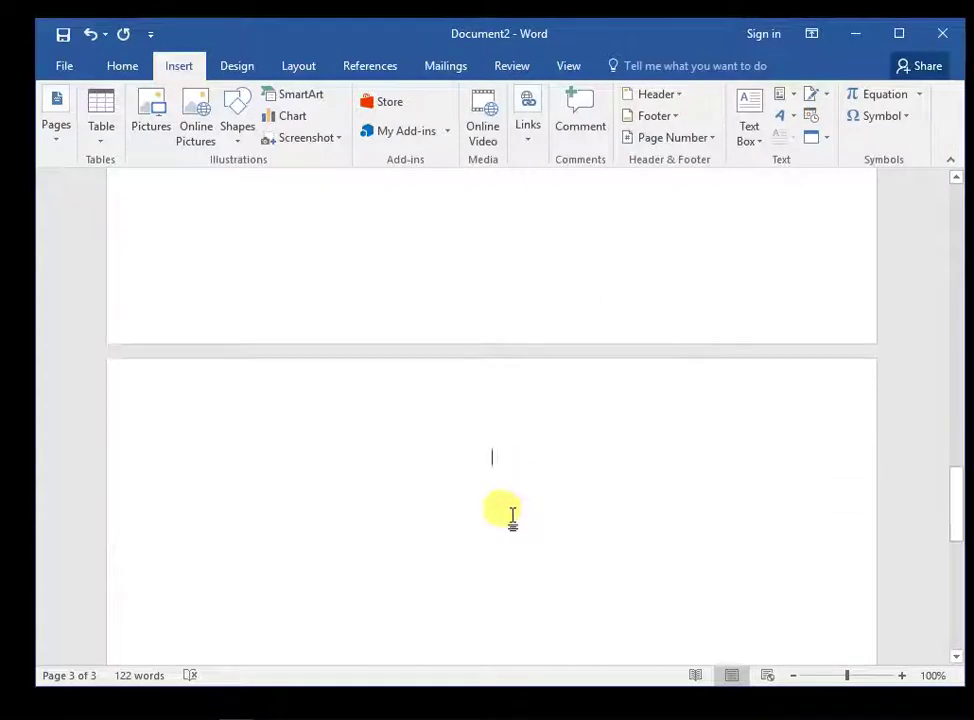
scroll(448, 437, "down", 1)
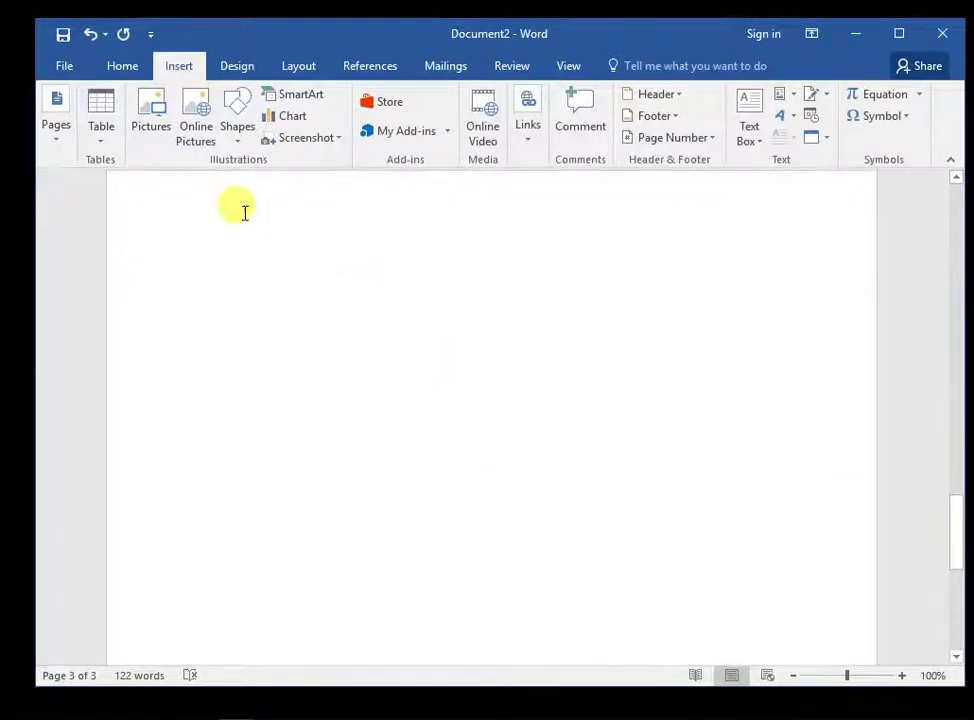
left_click(151, 112)
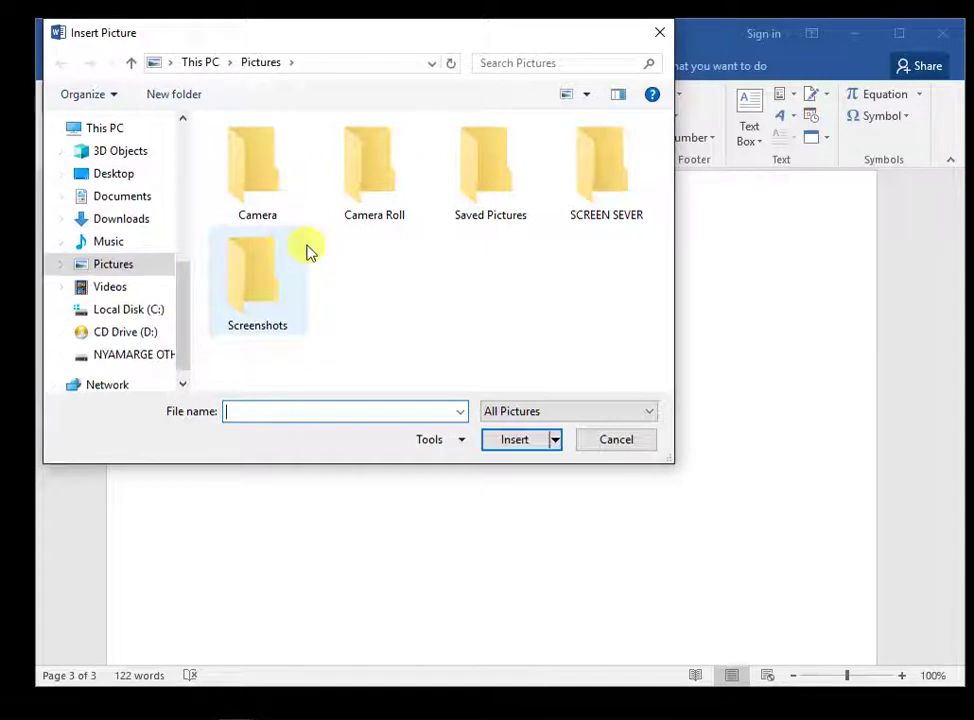
Step: Insert the MTOTO picture from the Desktop's IMAGE folder onto page 3
left_click(124, 185)
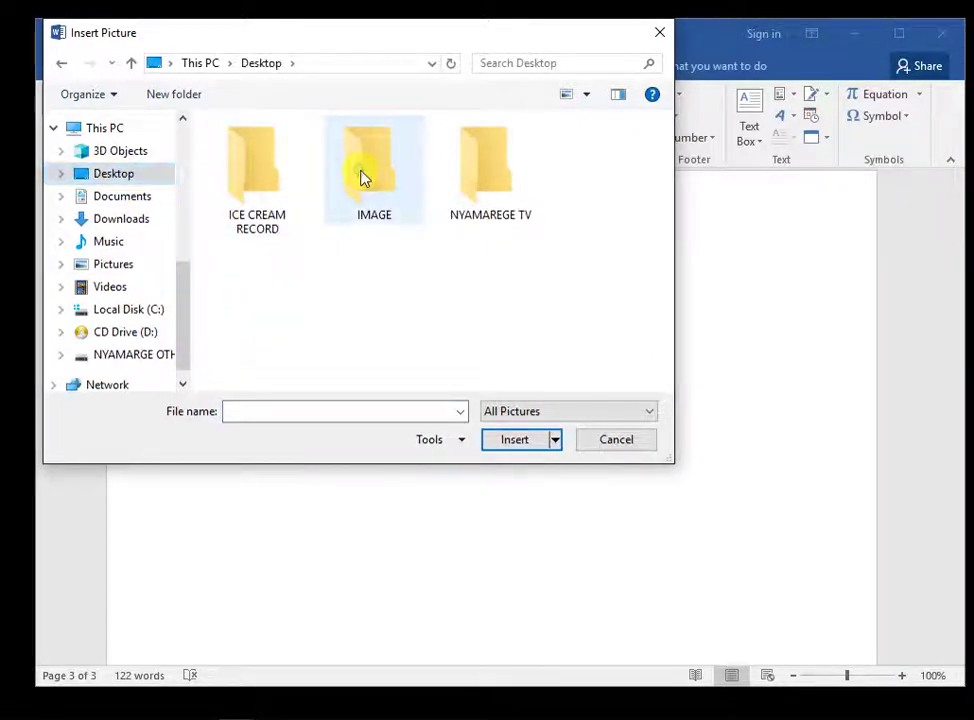
double_click(364, 178)
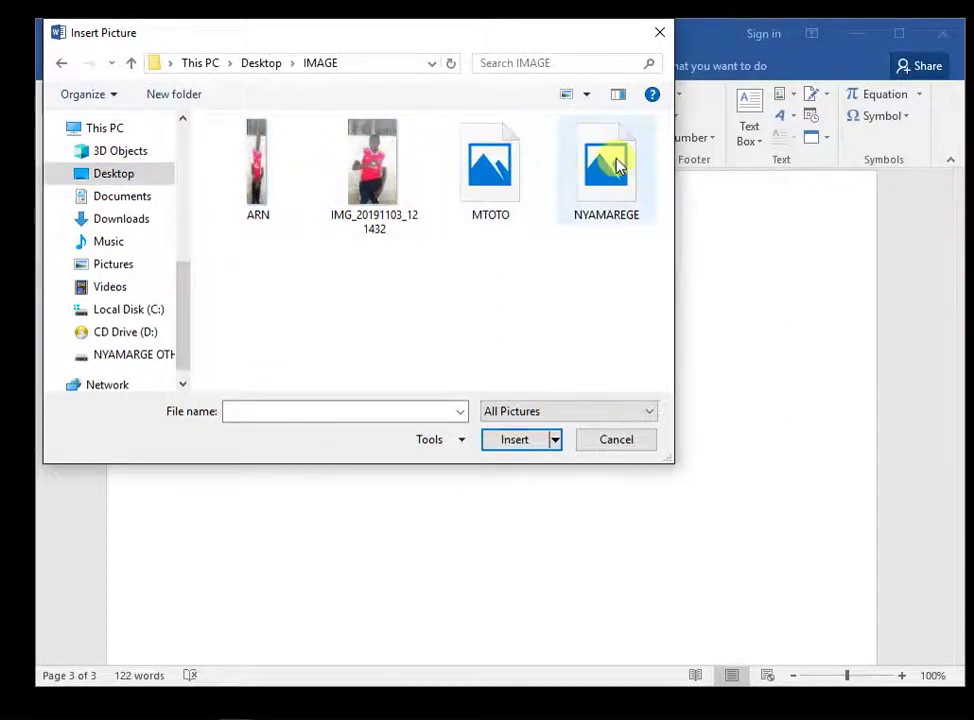
left_click(495, 178)
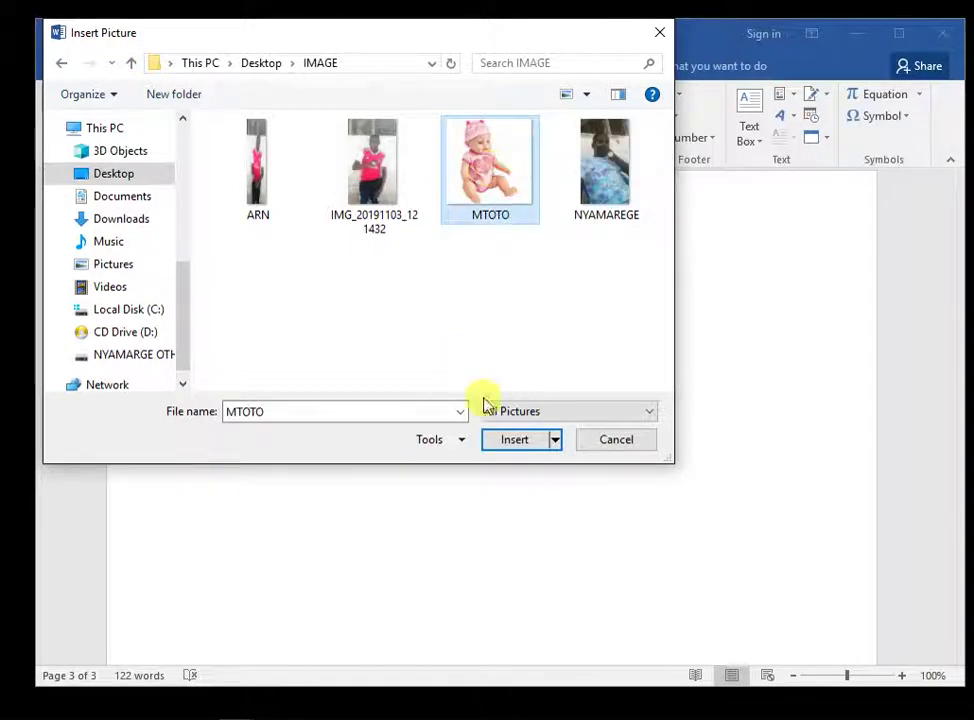
left_click(516, 441)
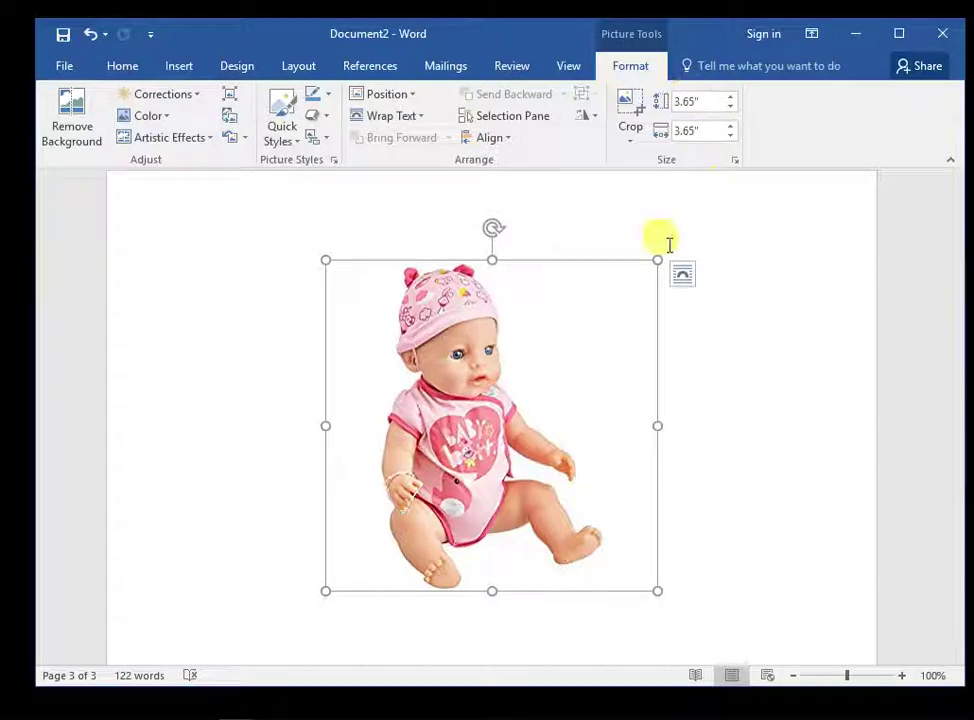
Step: Drag the doll picture's corner handles until it measures 3.07" square
left_click_drag(660, 259, 703, 236)
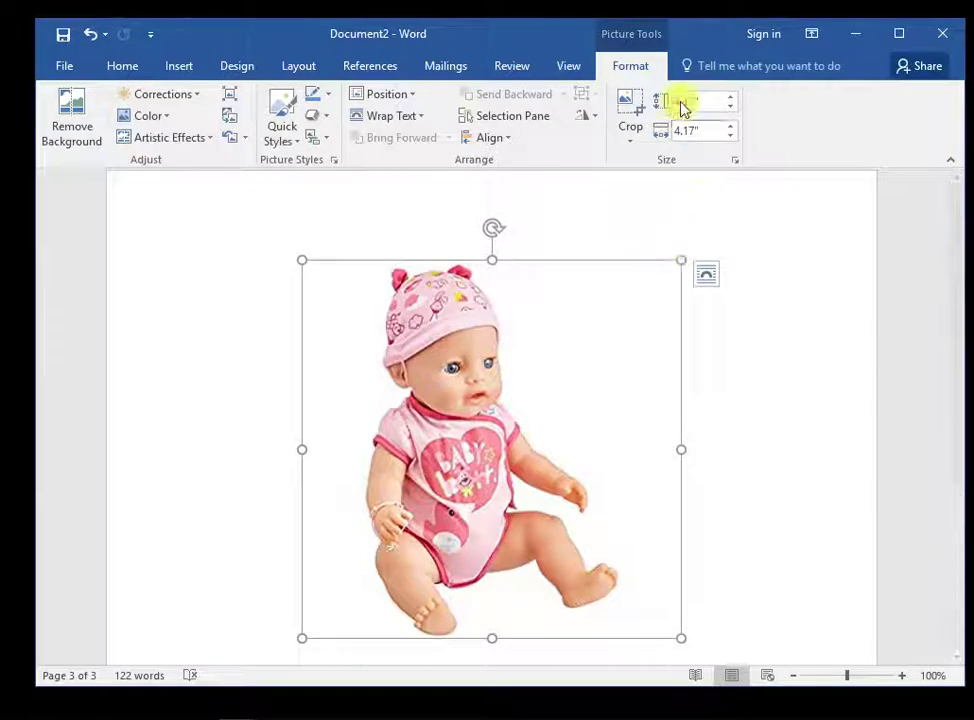
left_click(694, 100)
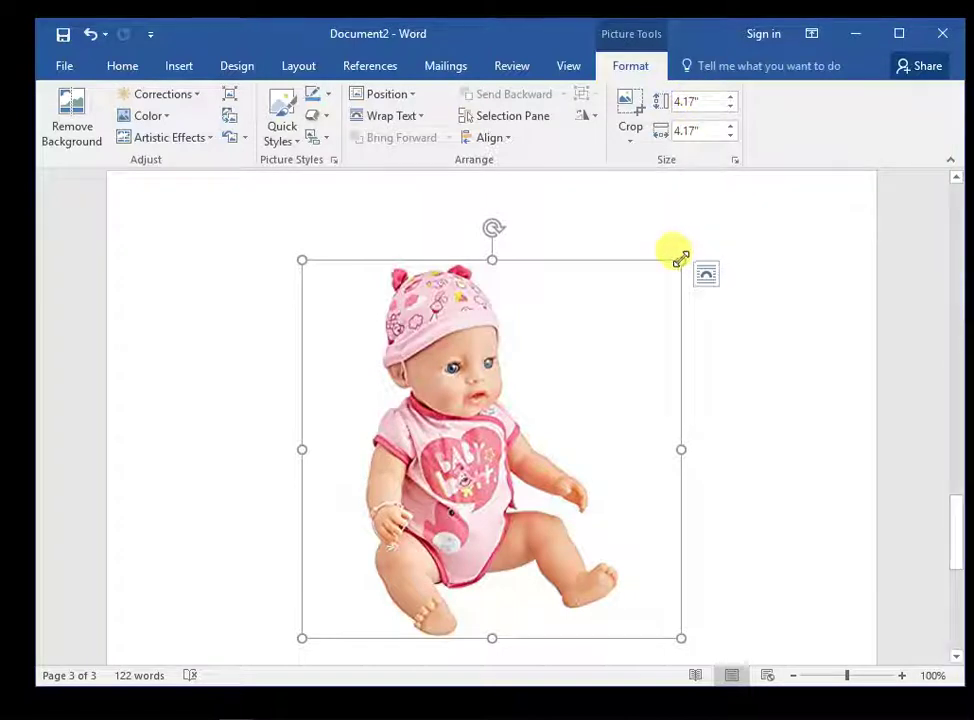
mouse_move(681, 260)
left_mouse_down()
mouse_move(822, 206)
mouse_move(483, 354)
left_mouse_up()
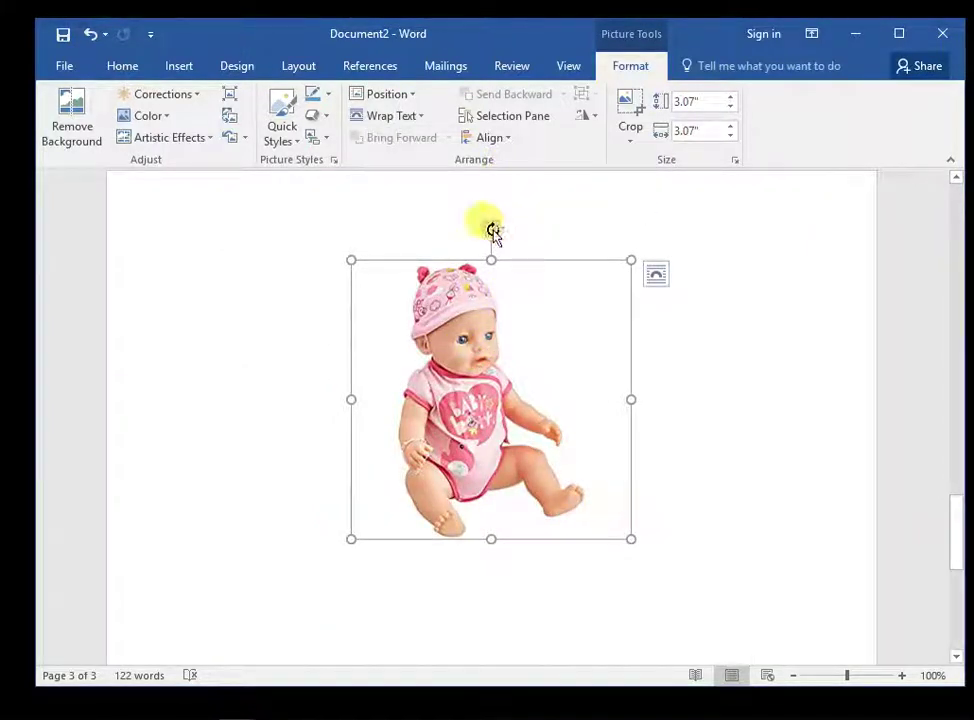
mouse_move(490, 230)
left_mouse_down()
mouse_move(607, 415)
mouse_move(419, 402)
mouse_move(465, 287)
mouse_move(489, 283)
left_mouse_up()
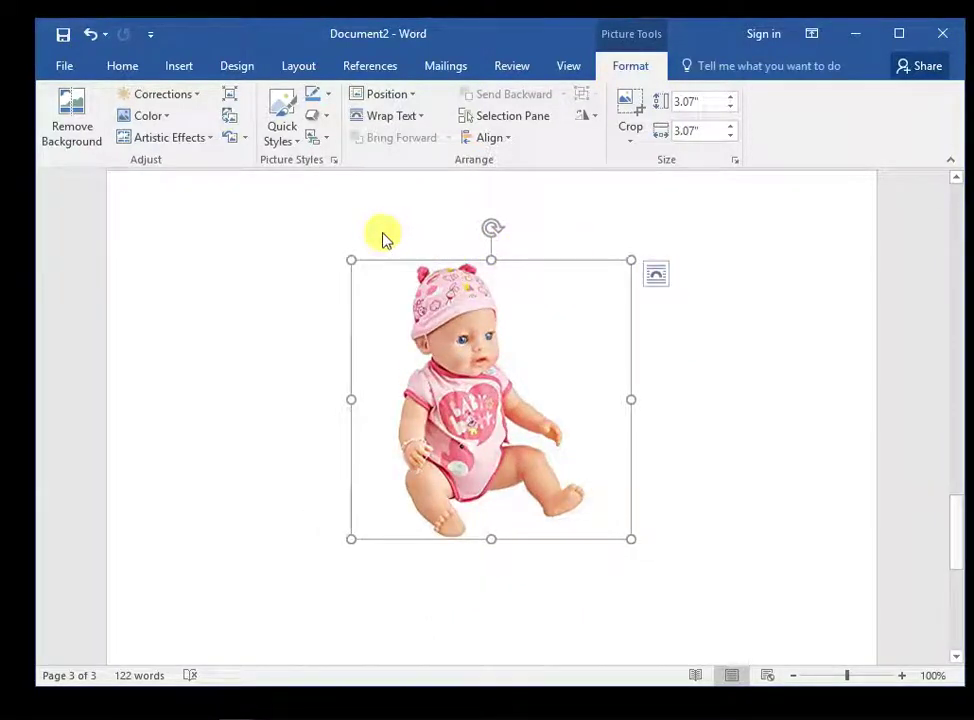
left_click(418, 97)
left_click(418, 97)
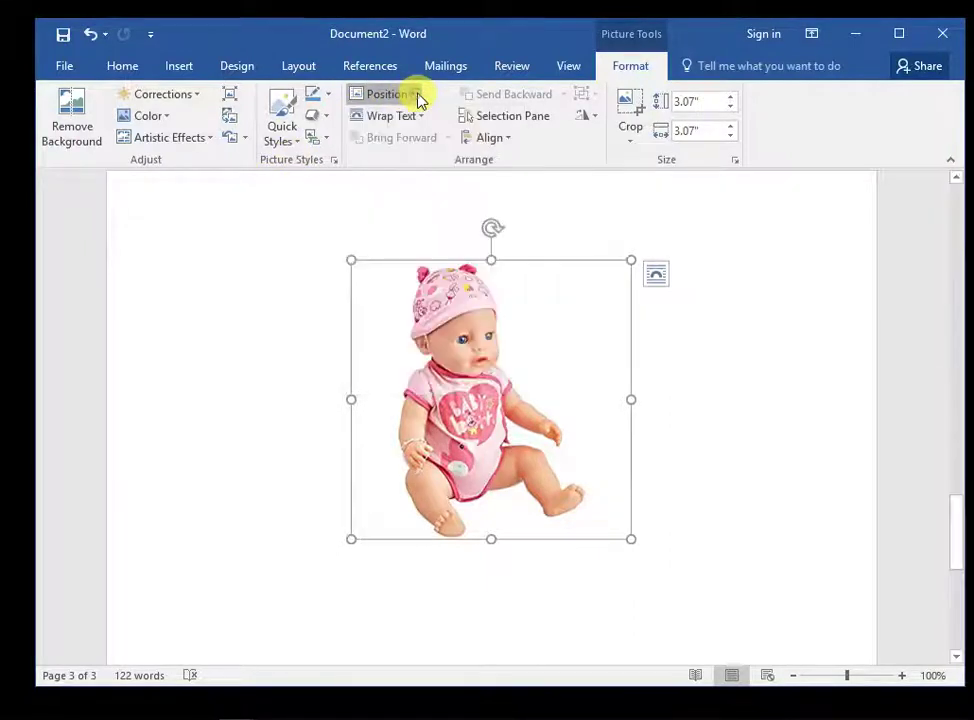
left_click(418, 97)
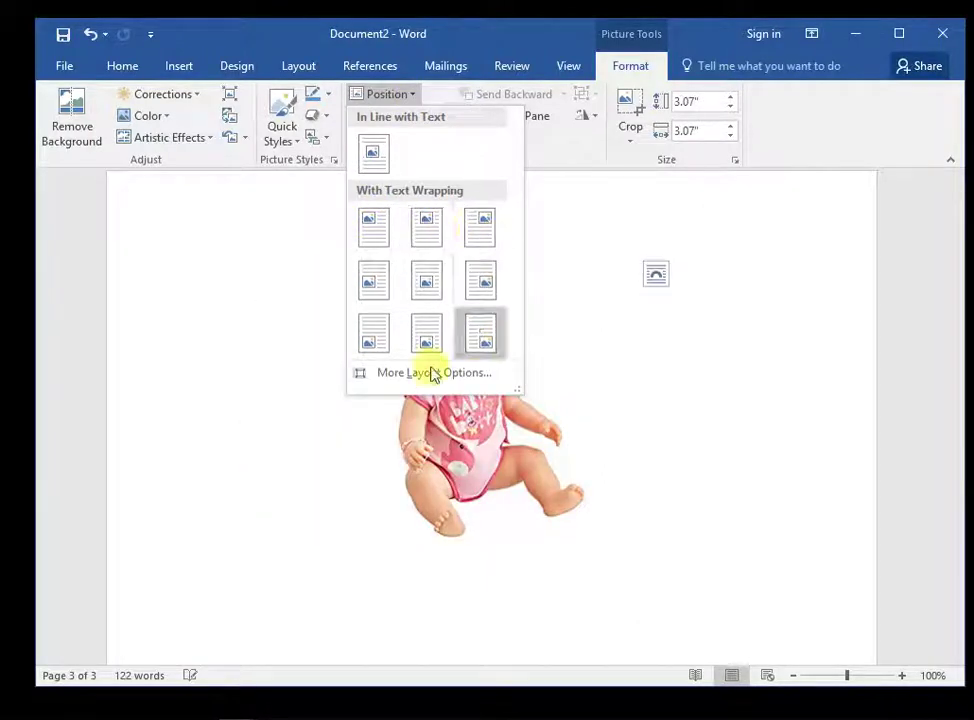
left_click(560, 226)
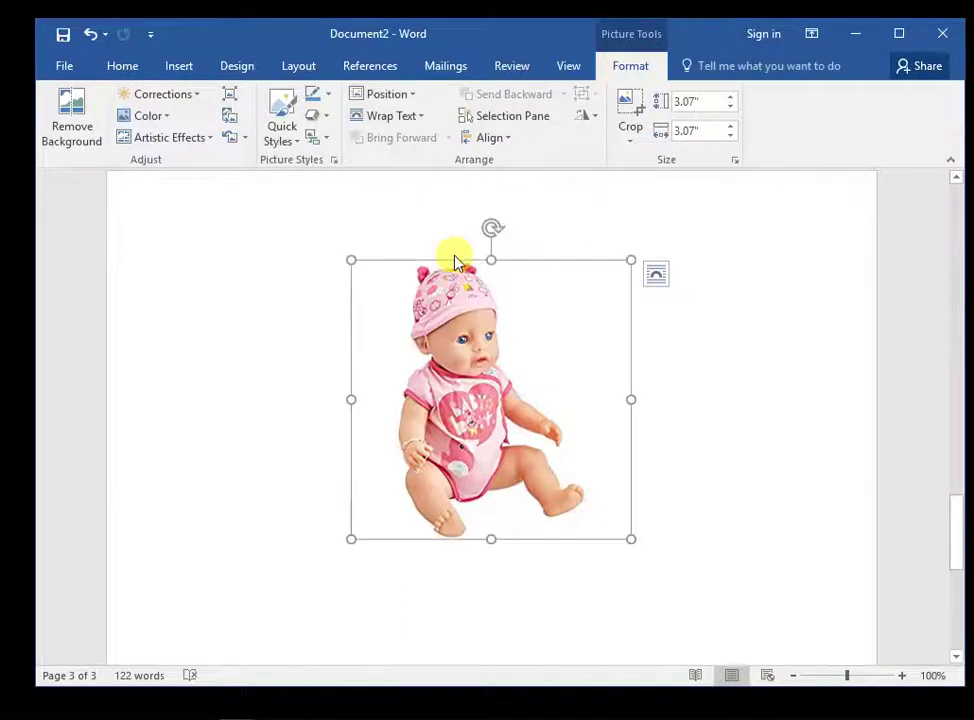
left_click(421, 120)
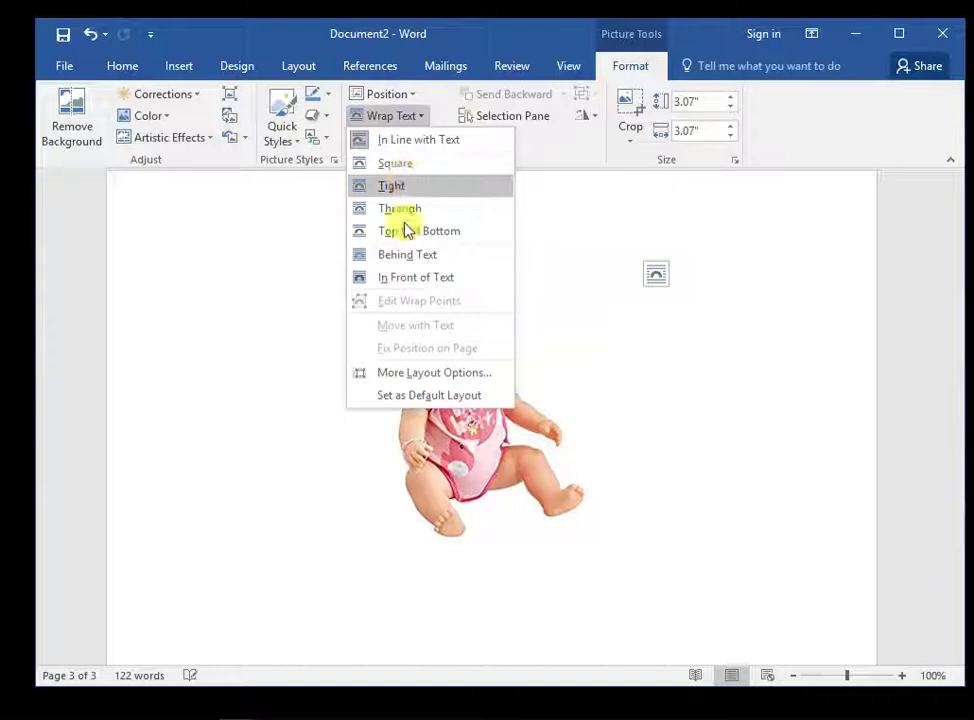
left_click(291, 266)
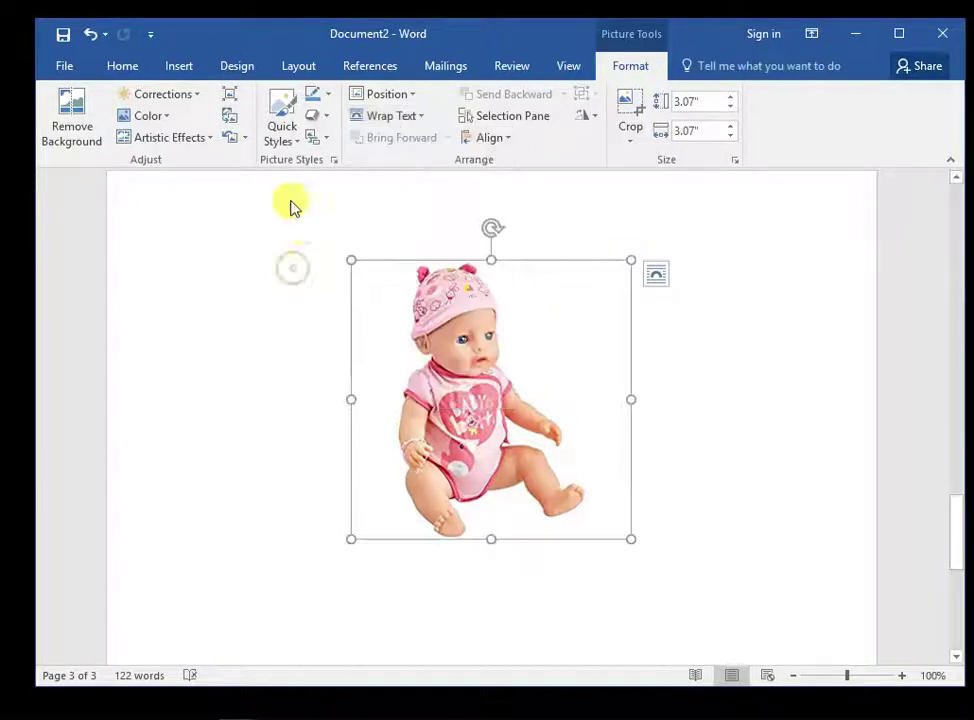
Step: Apply the Beveled Oval, Black quick style to the doll picture
left_click(298, 145)
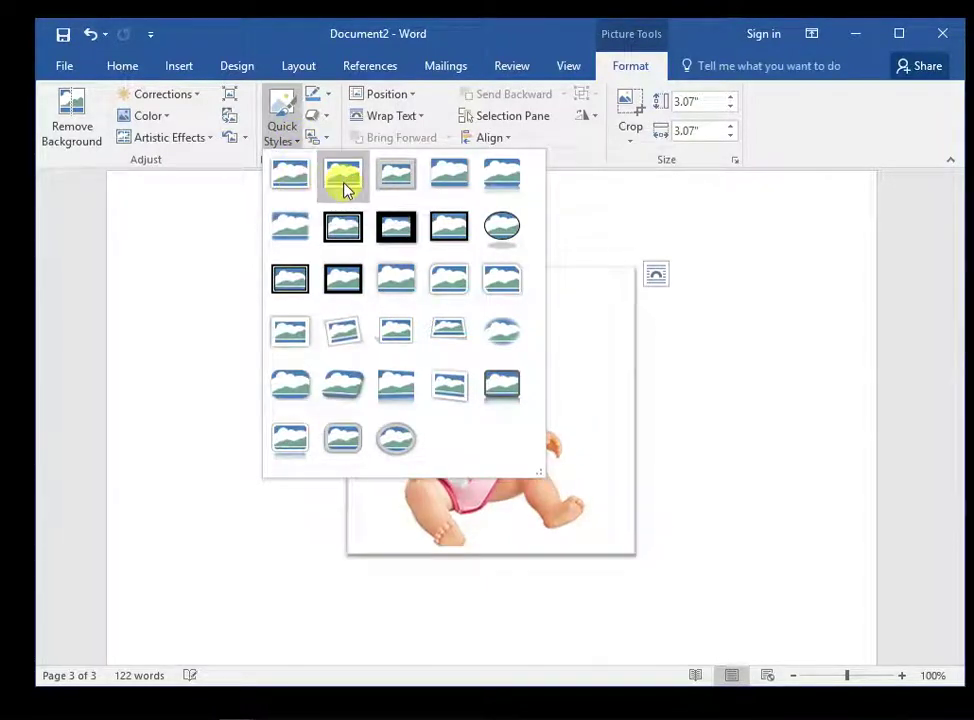
left_click(502, 230)
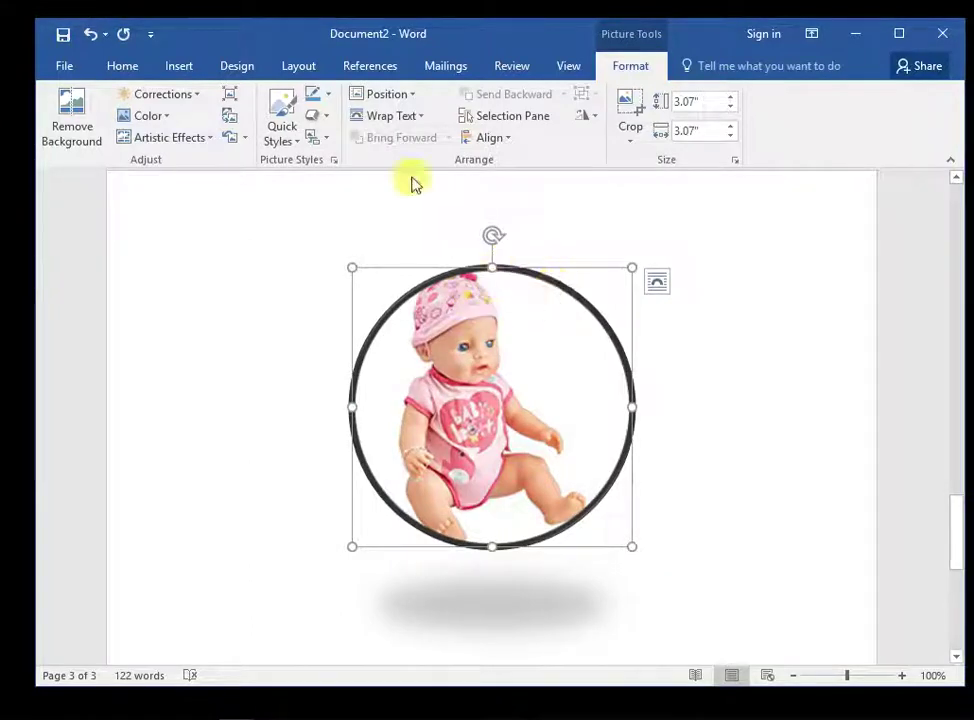
left_click(292, 142)
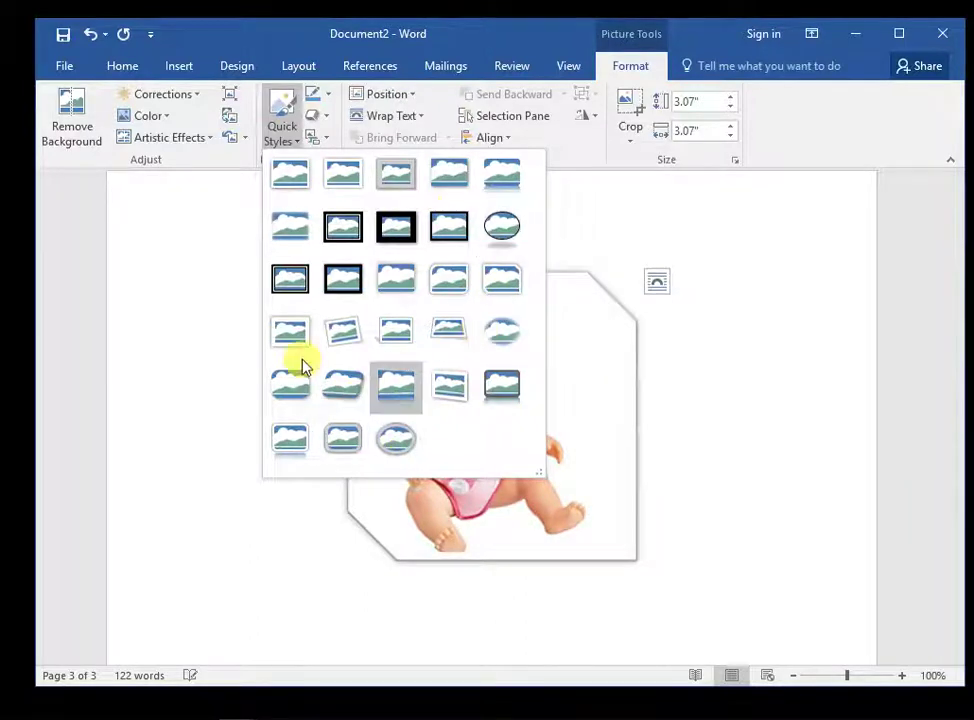
left_click(202, 278)
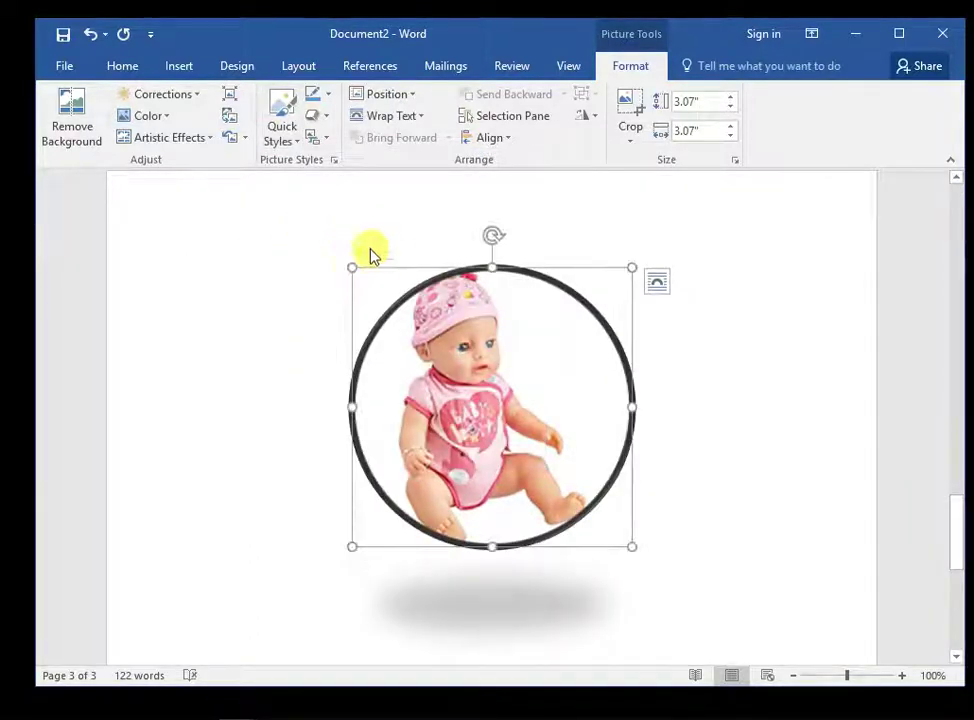
left_click(330, 95)
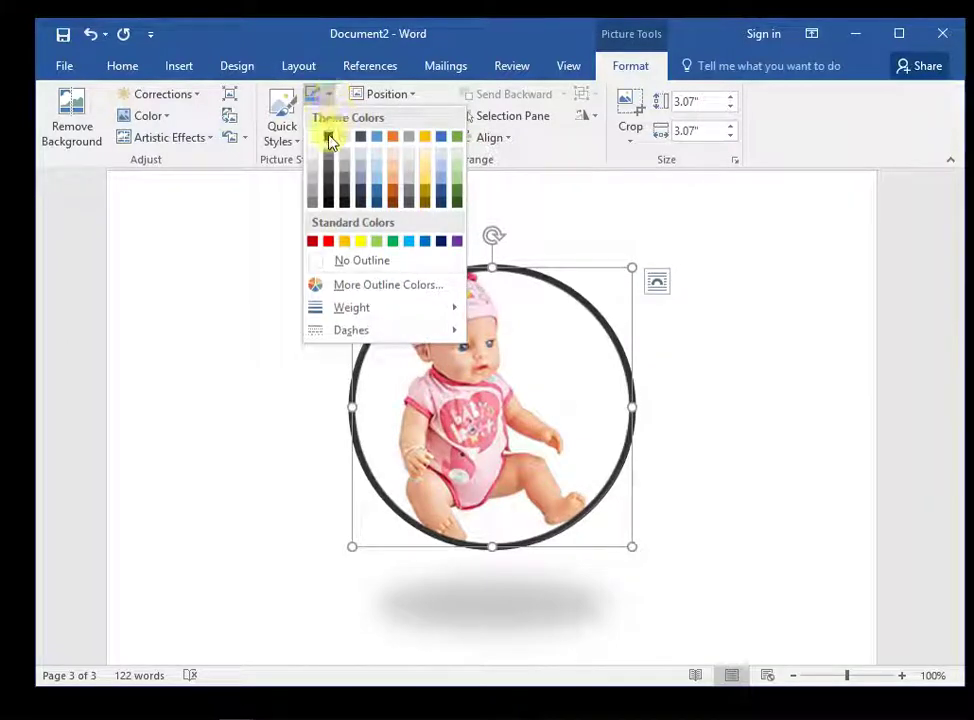
Step: Set the doll picture's border to red and apply a 3-D Preset picture effect
left_click(329, 243)
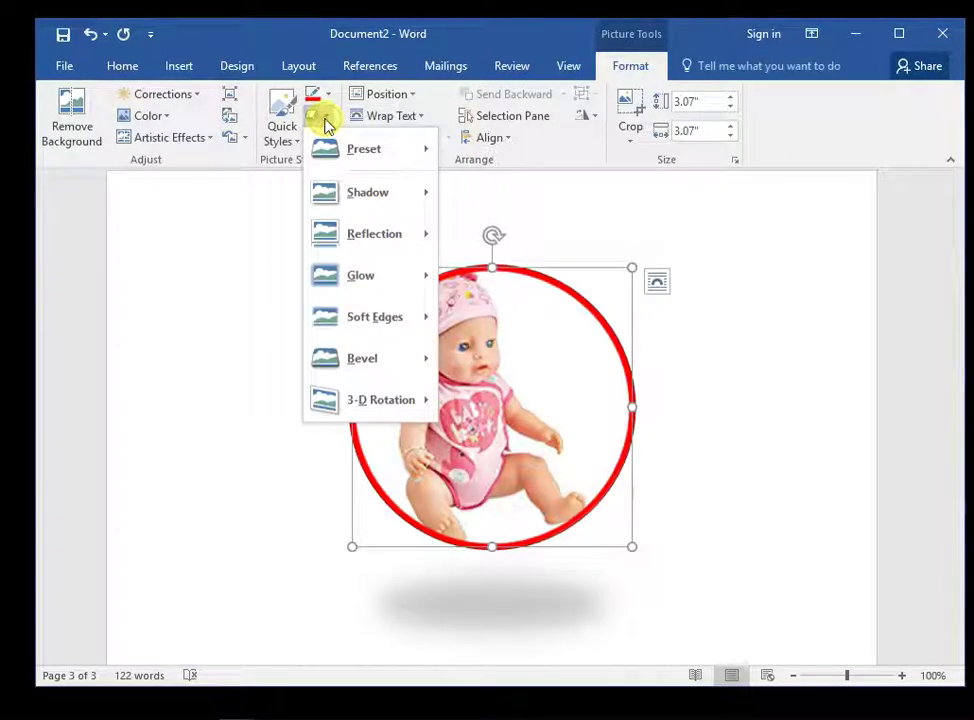
mouse_move(385, 172)
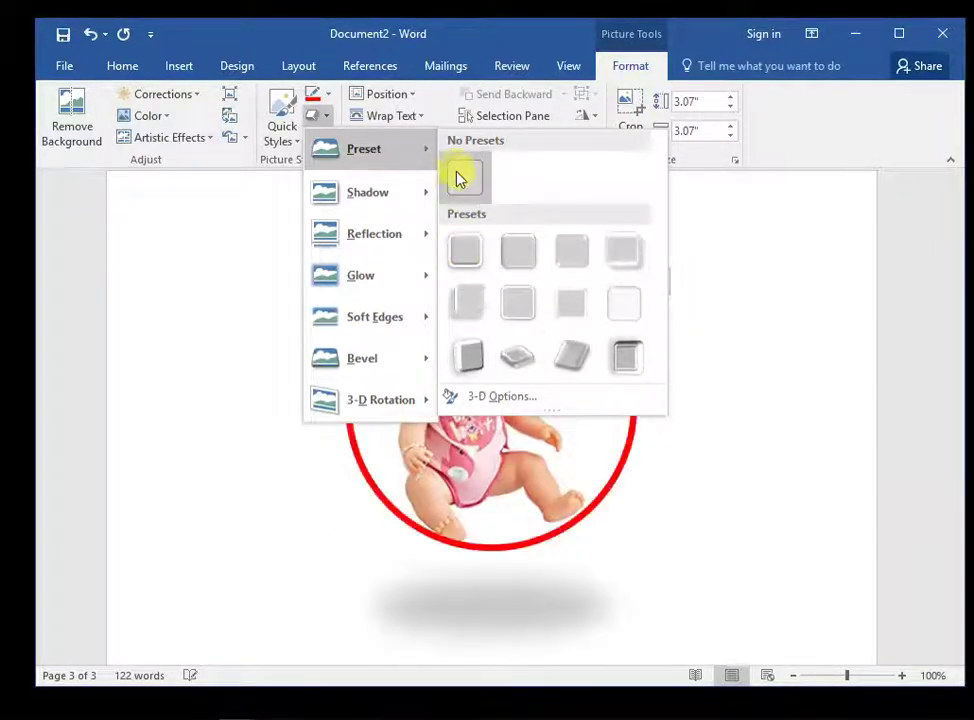
left_click(474, 306)
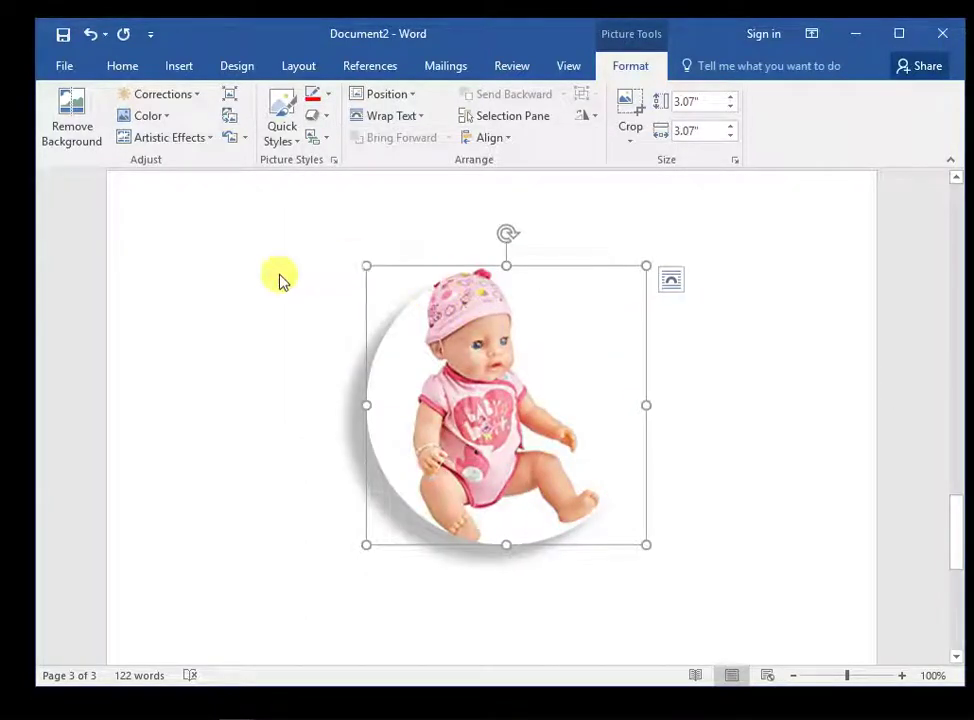
left_click(329, 142)
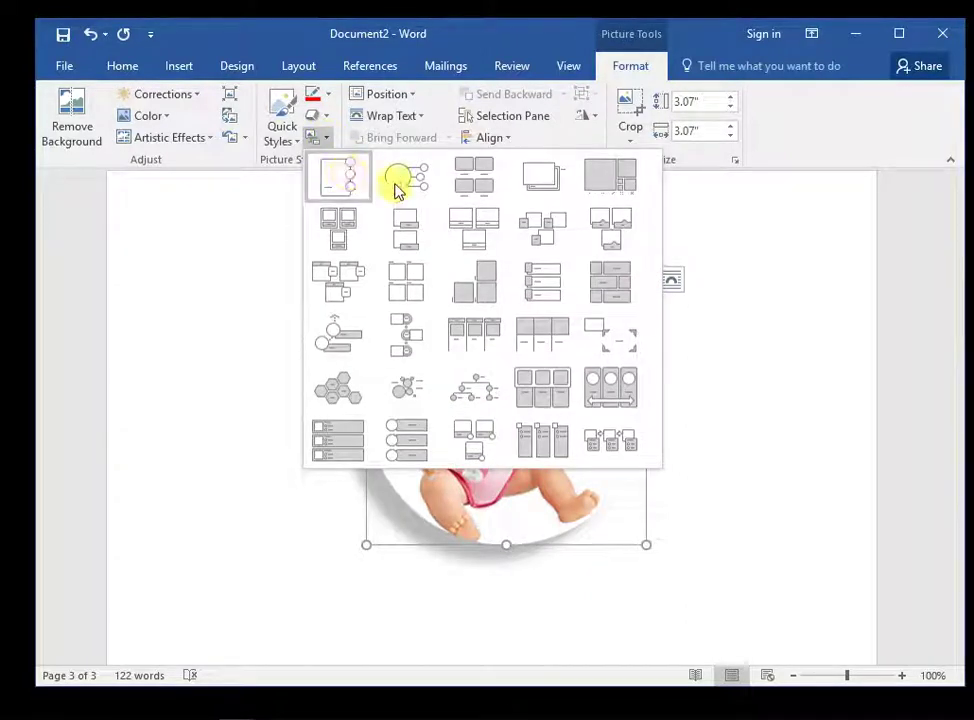
left_click(338, 232)
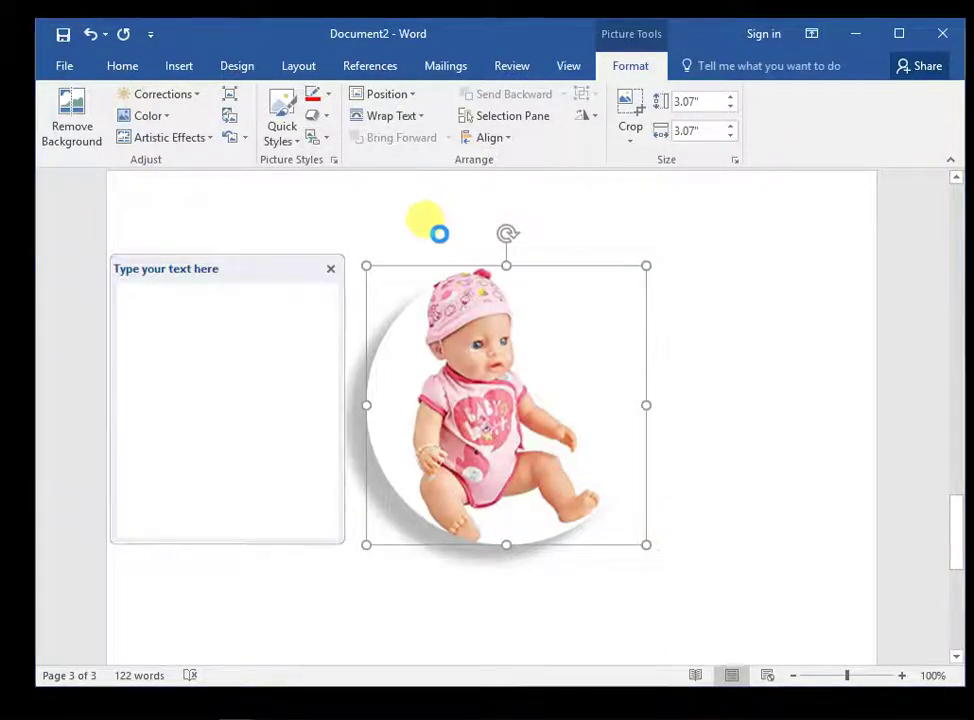
left_click(333, 272)
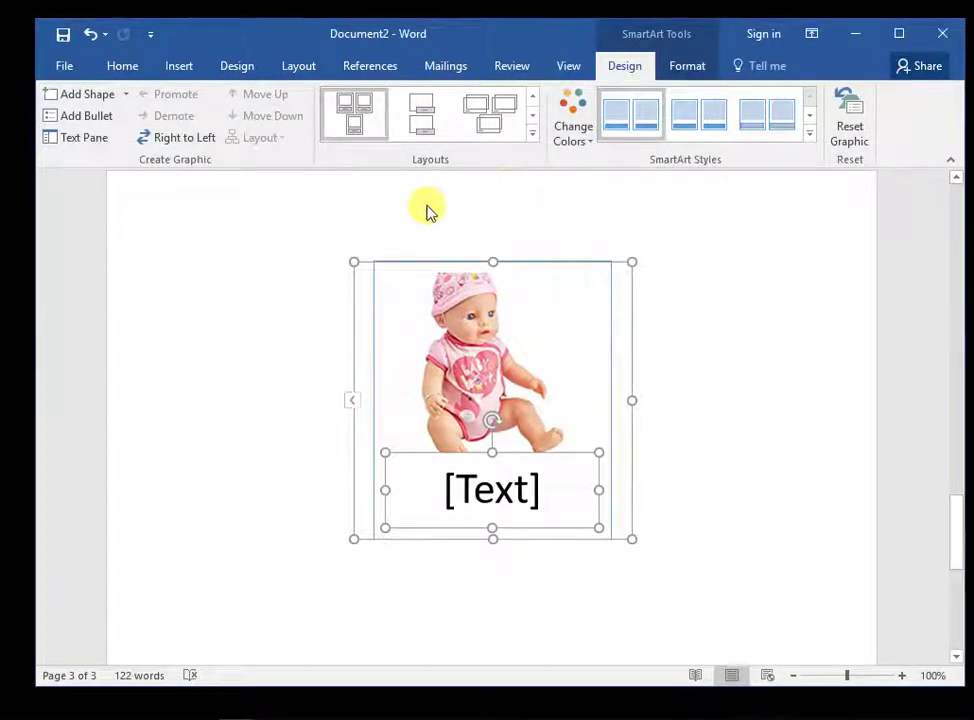
left_click(683, 68)
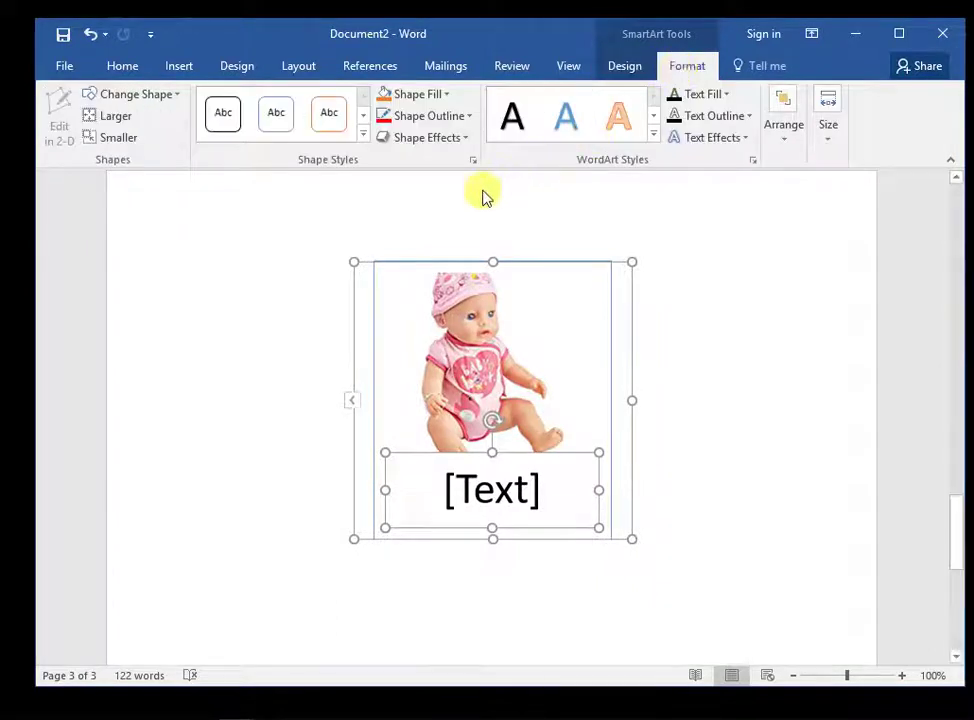
left_click(178, 68)
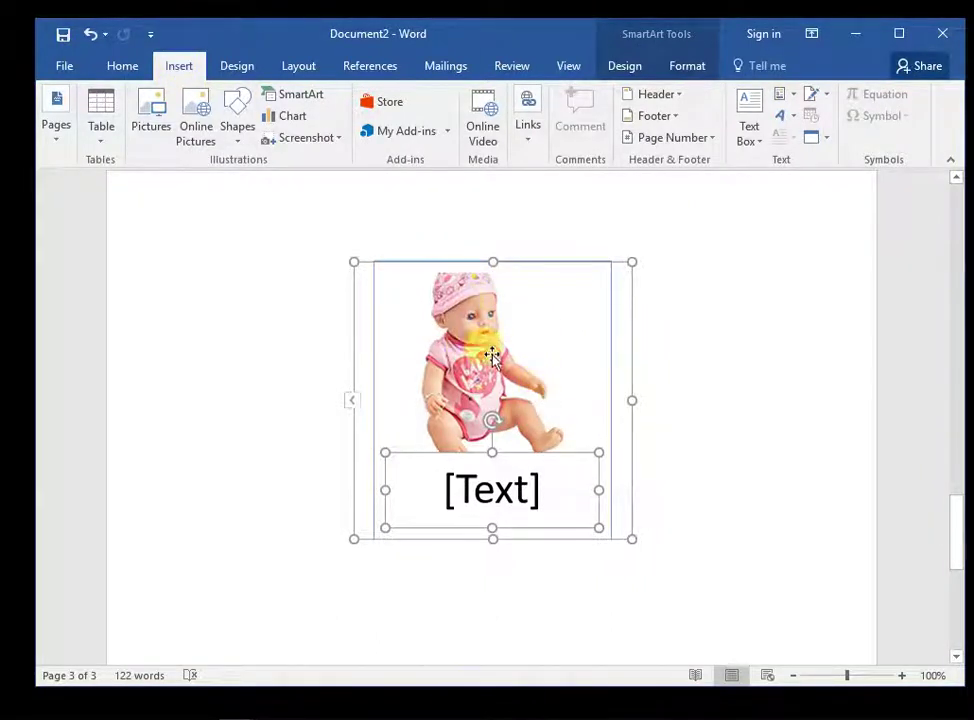
left_click(90, 35)
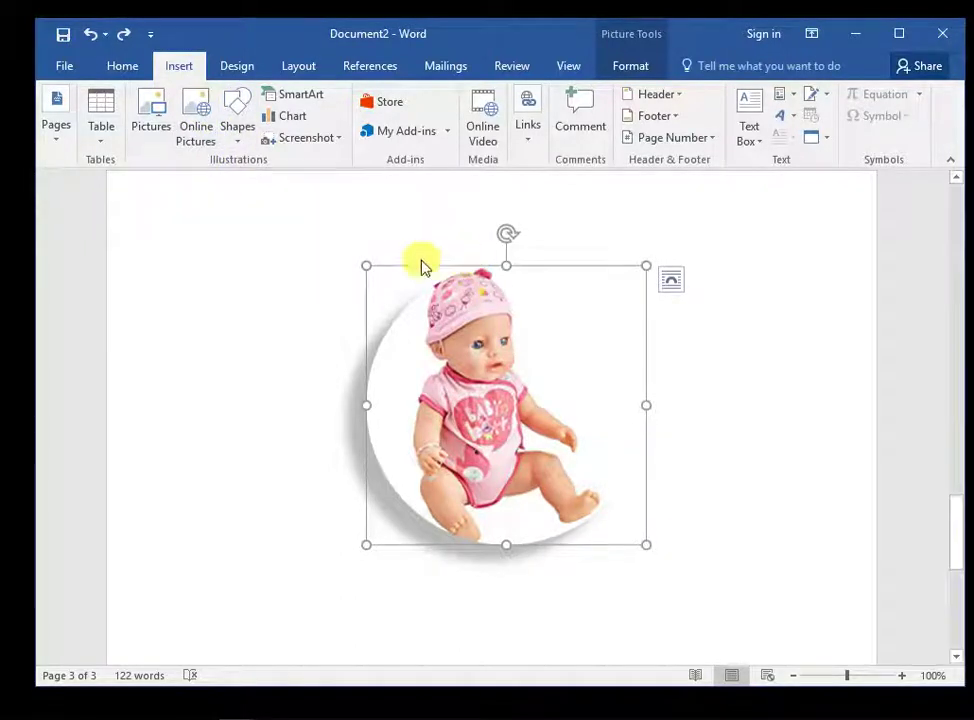
Step: Draw a Rectangle shape on page 3 to the upper left of the doll picture
left_click(237, 145)
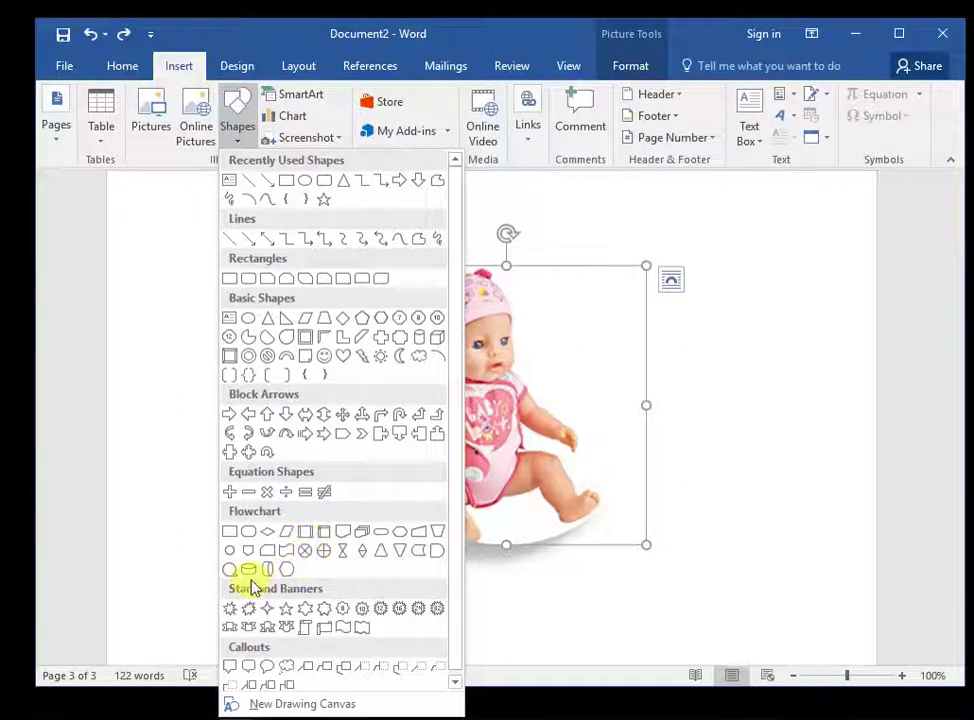
left_click(229, 531)
left_click_drag(176, 247, 348, 352)
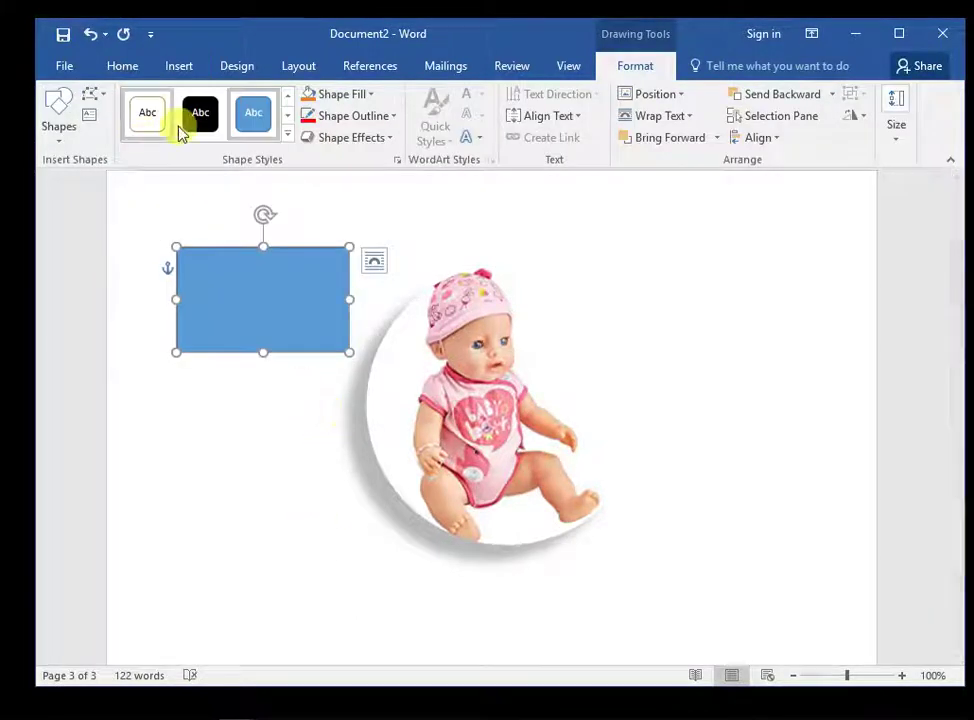
Step: Give the rectangle a yellow Shape Fill and a red Shape Outline
left_click(200, 118)
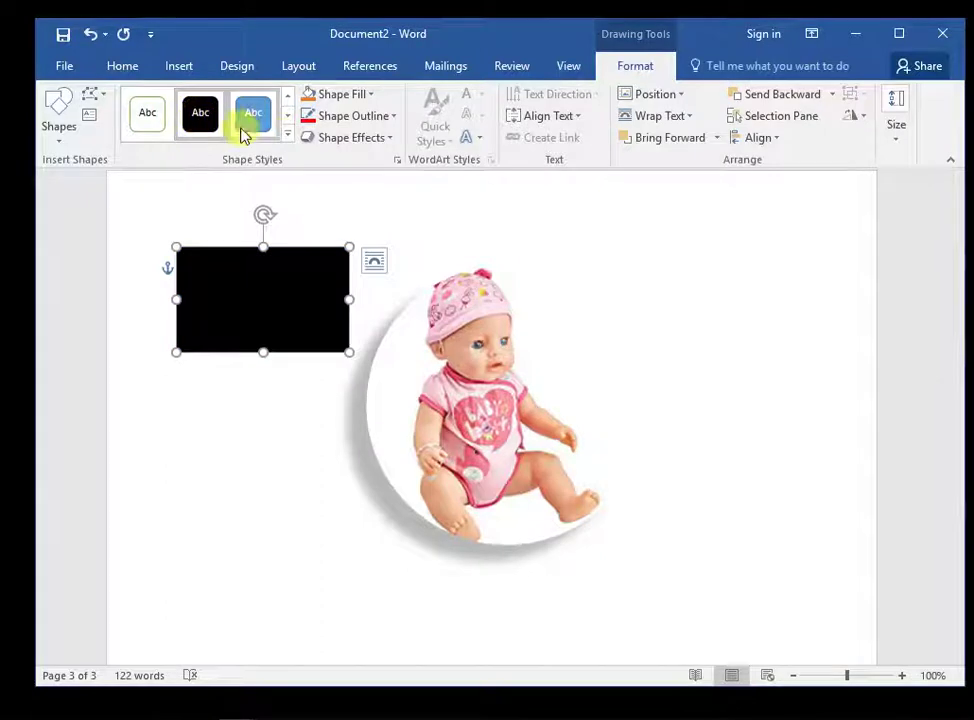
left_click(373, 95)
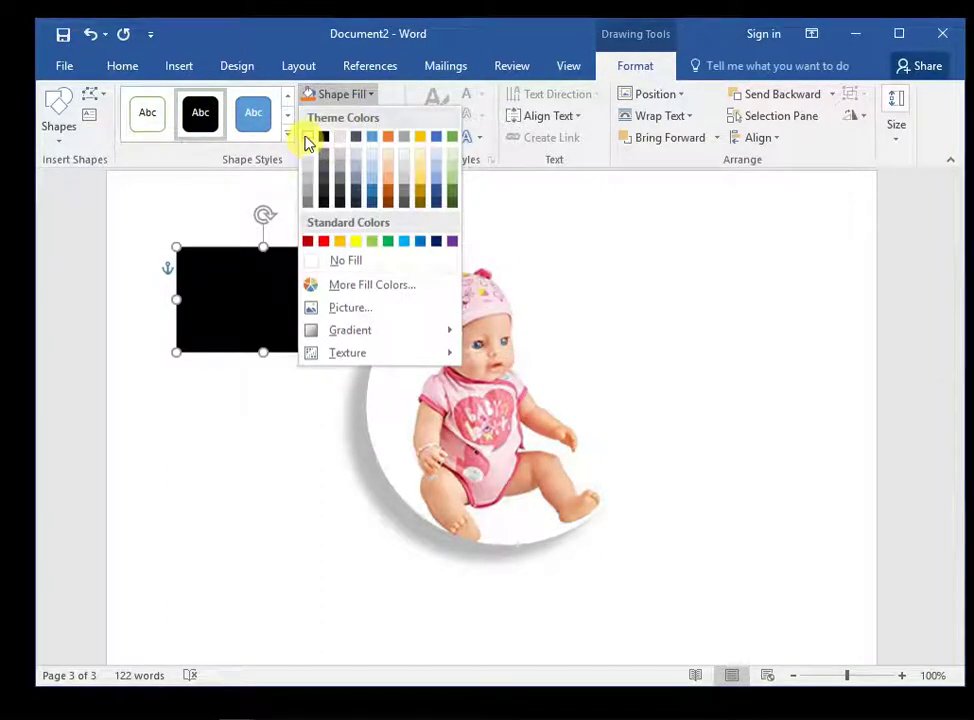
left_click(355, 241)
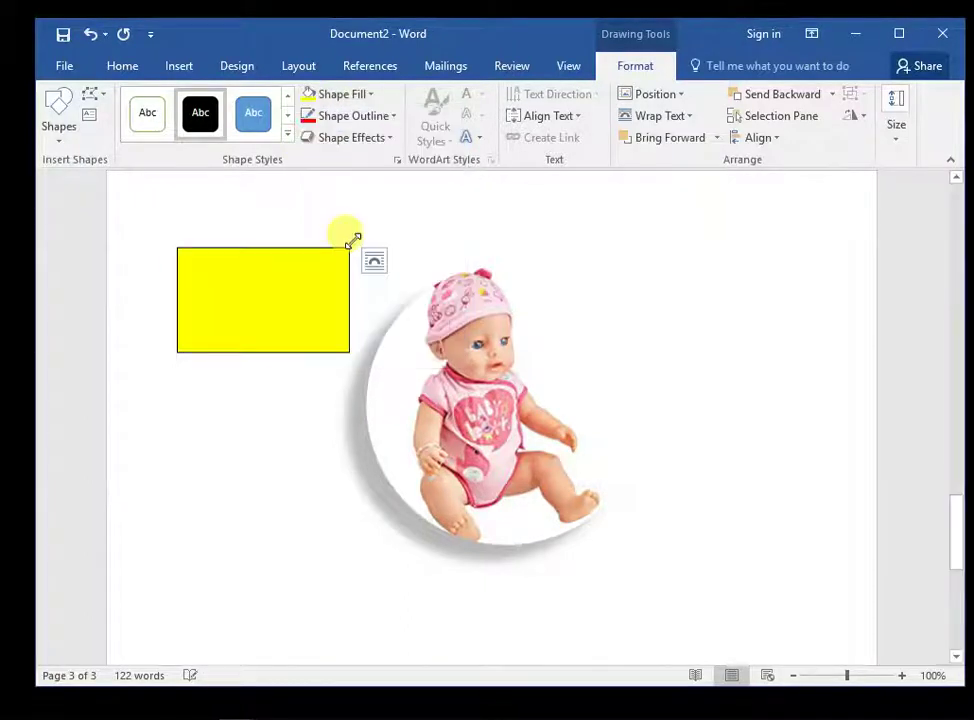
left_click(391, 119)
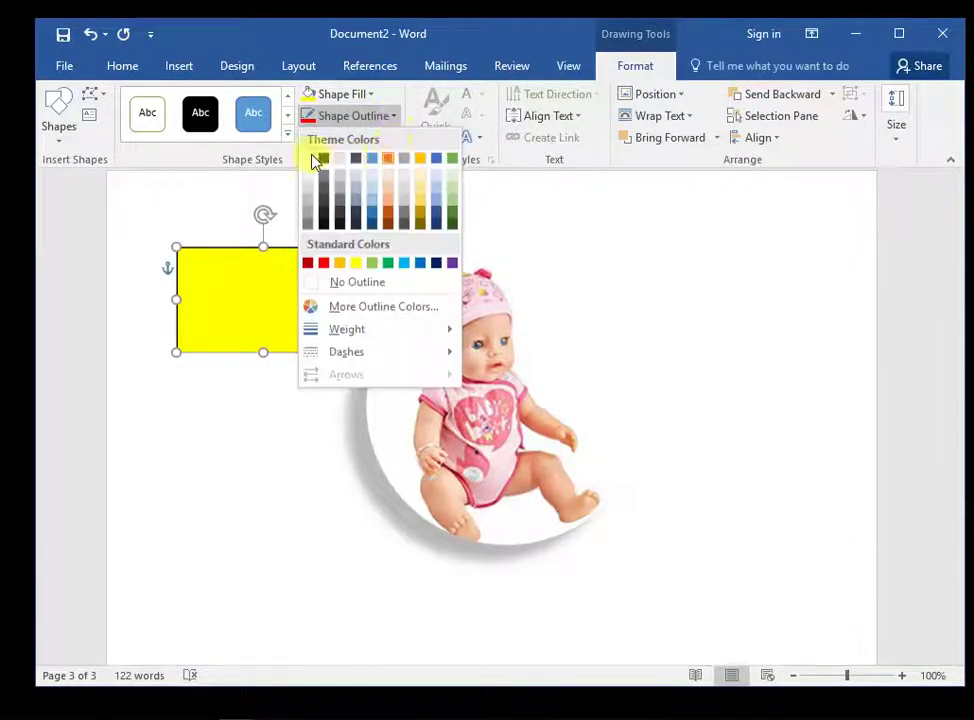
left_click(321, 261)
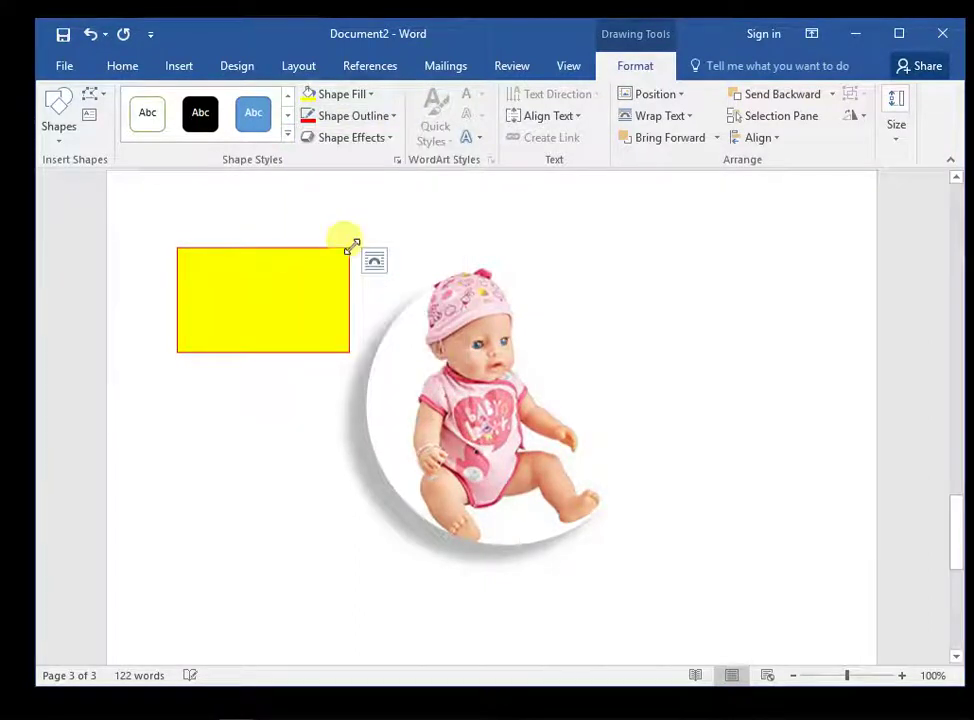
left_click(393, 139)
mouse_move(370, 174)
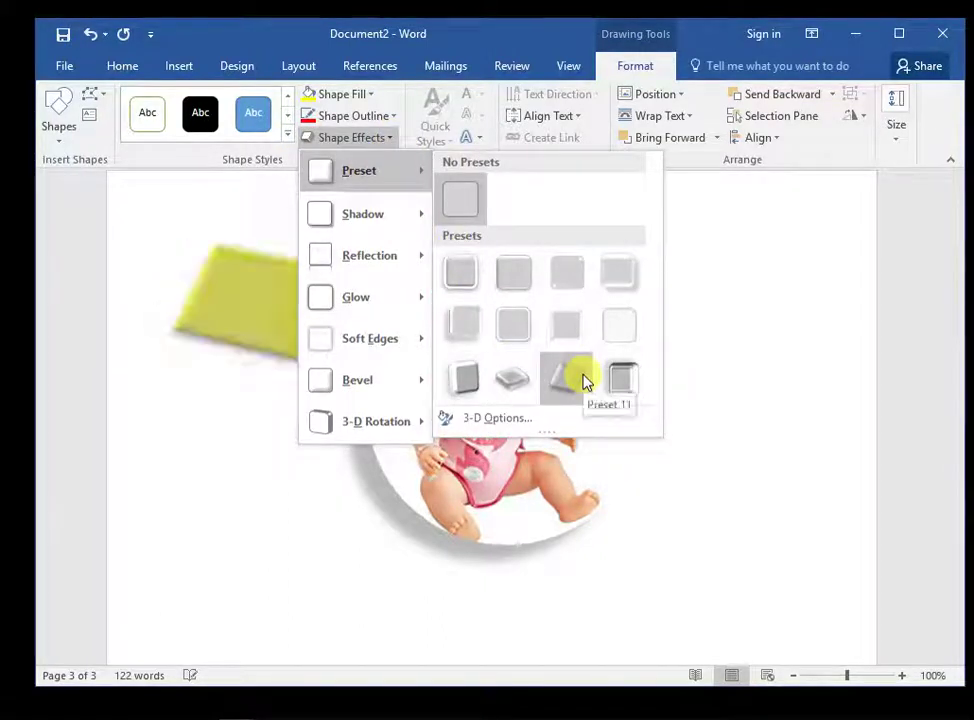
Step: Apply the 3-D slab preset to the yellow rectangle and return to the Insert tab
key("Escape")
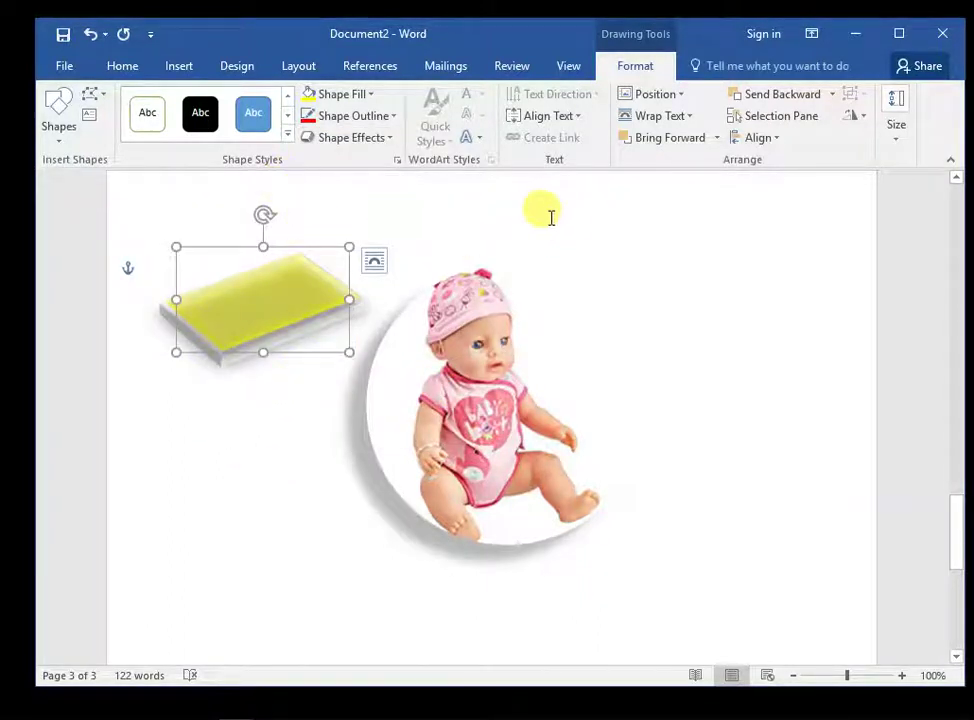
left_click(196, 72)
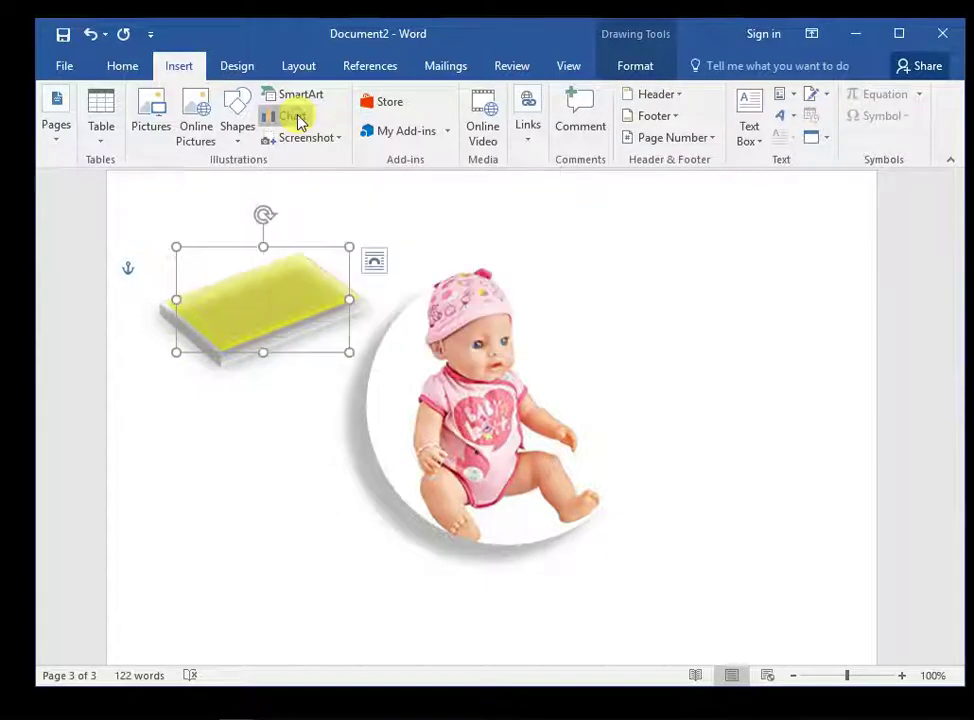
Step: Open Insert Chart and preview the Templates, Column, Line, Pie, Bar and Area types
left_click(298, 118)
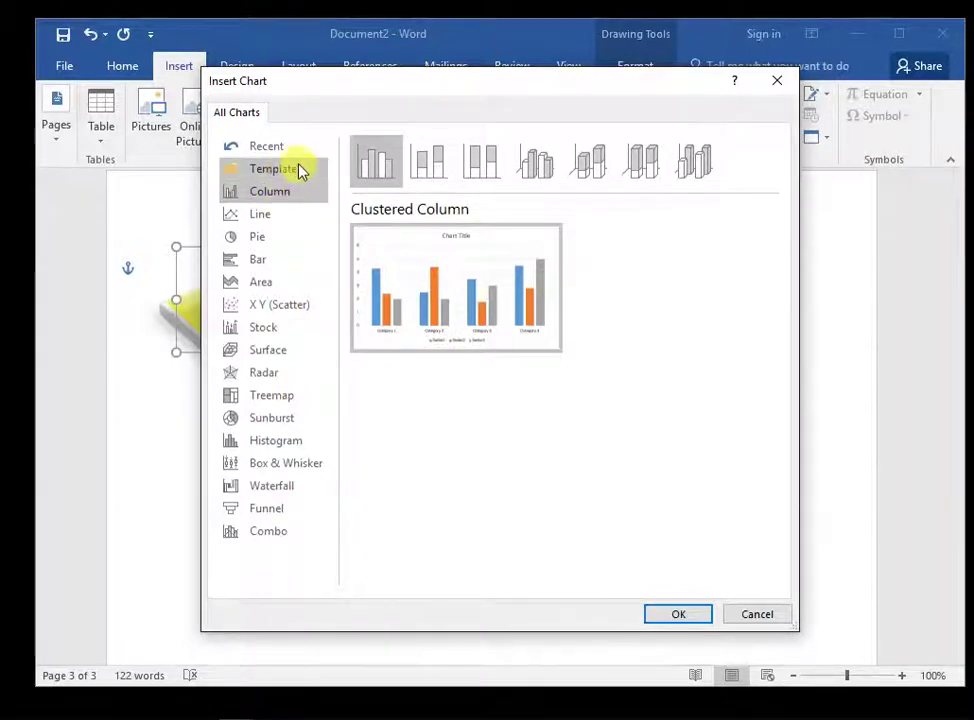
left_click(301, 171)
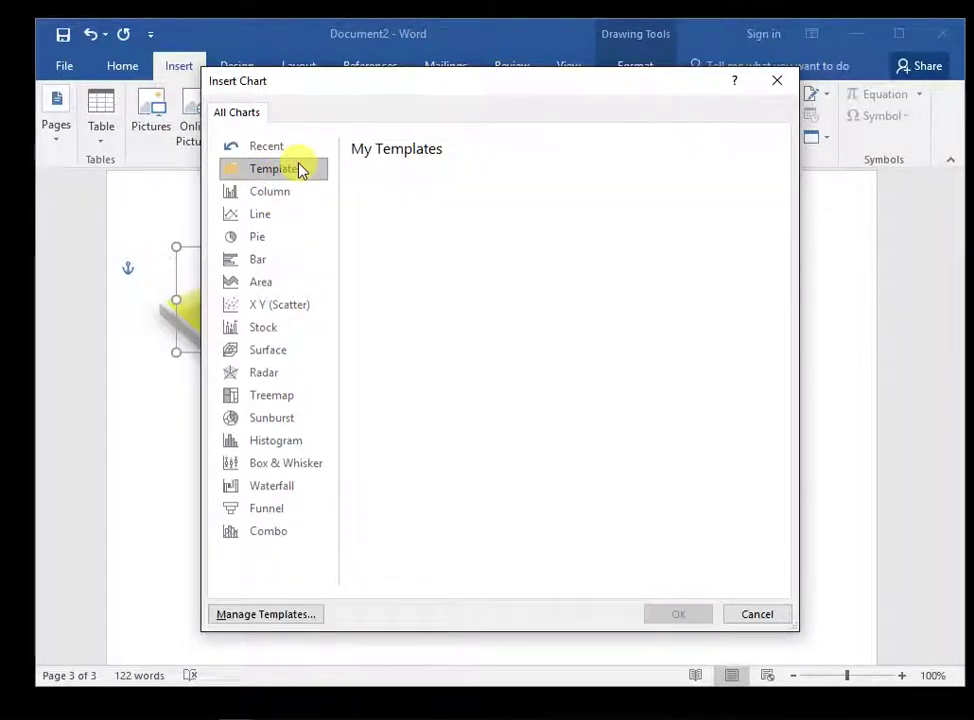
left_click(278, 198)
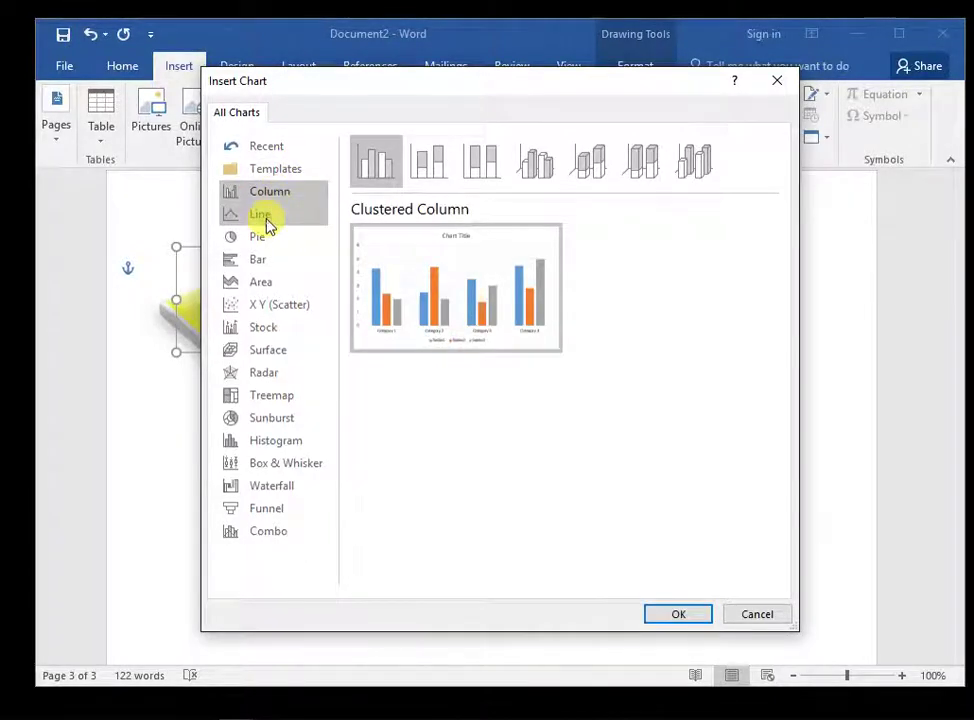
left_click(266, 219)
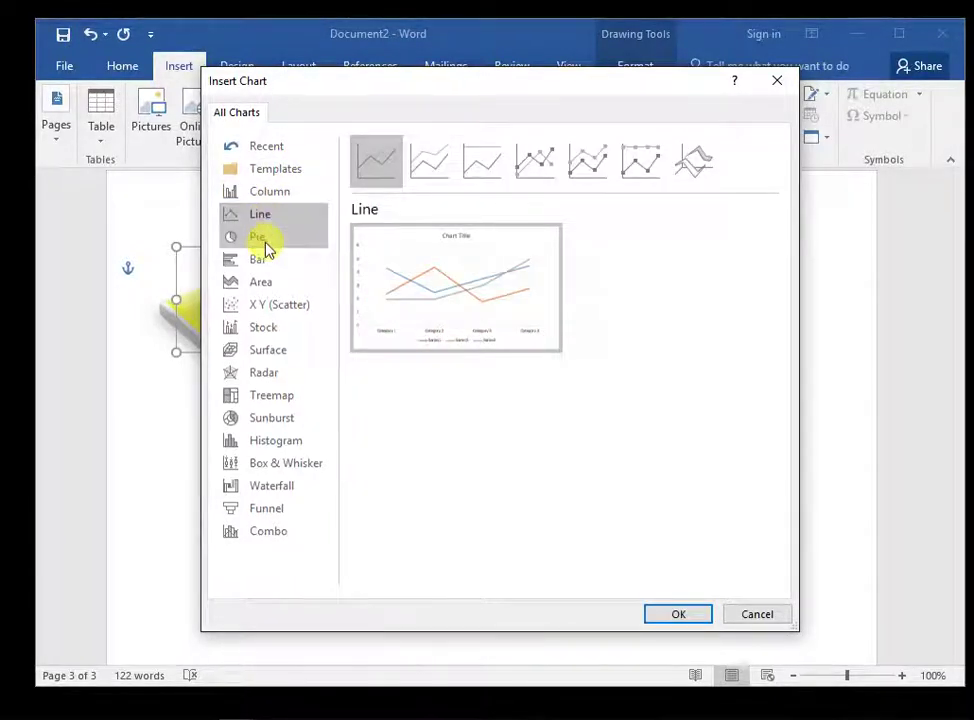
left_click(268, 247)
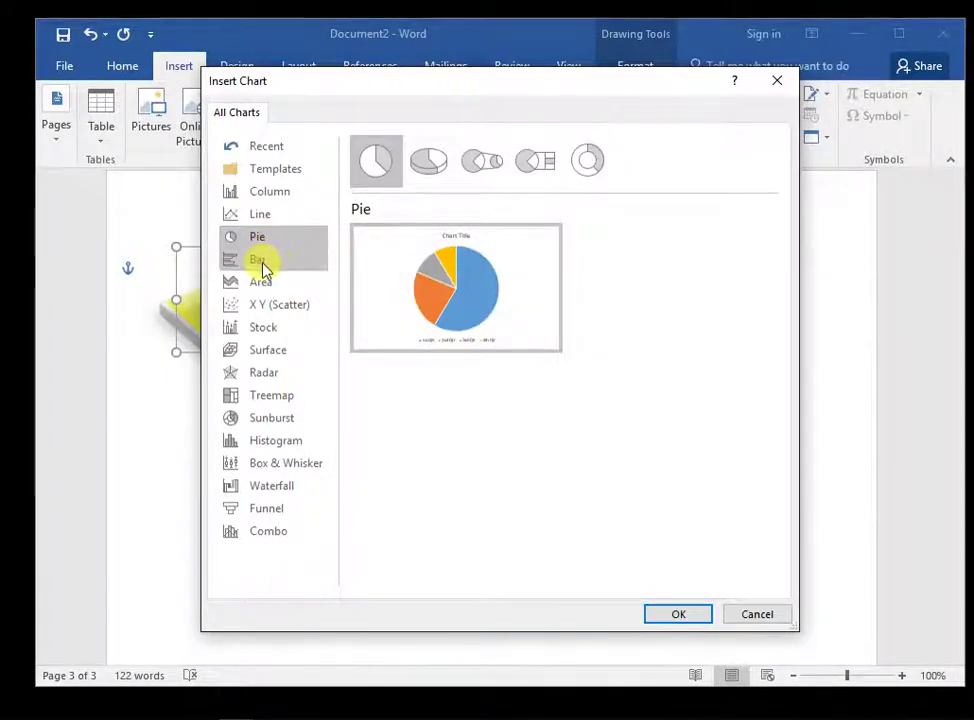
left_click(262, 262)
left_click(271, 283)
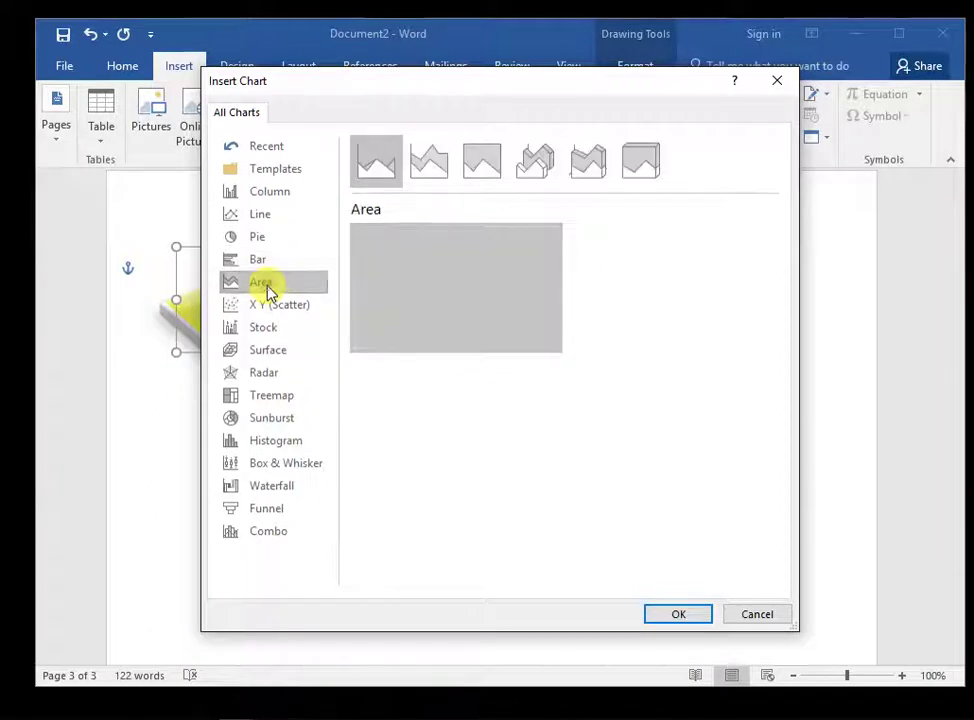
Step: Preview Scatter through Treemap chart types, then insert a Clustered Column chart
left_click(278, 308)
left_click(260, 330)
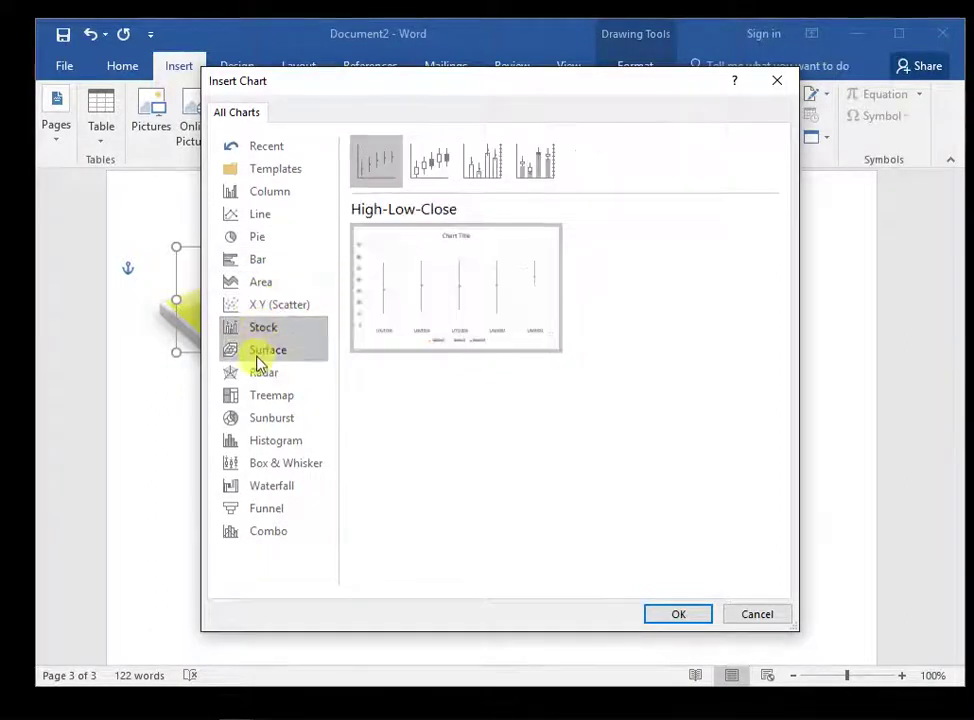
left_click(259, 352)
left_click(256, 378)
left_click(261, 396)
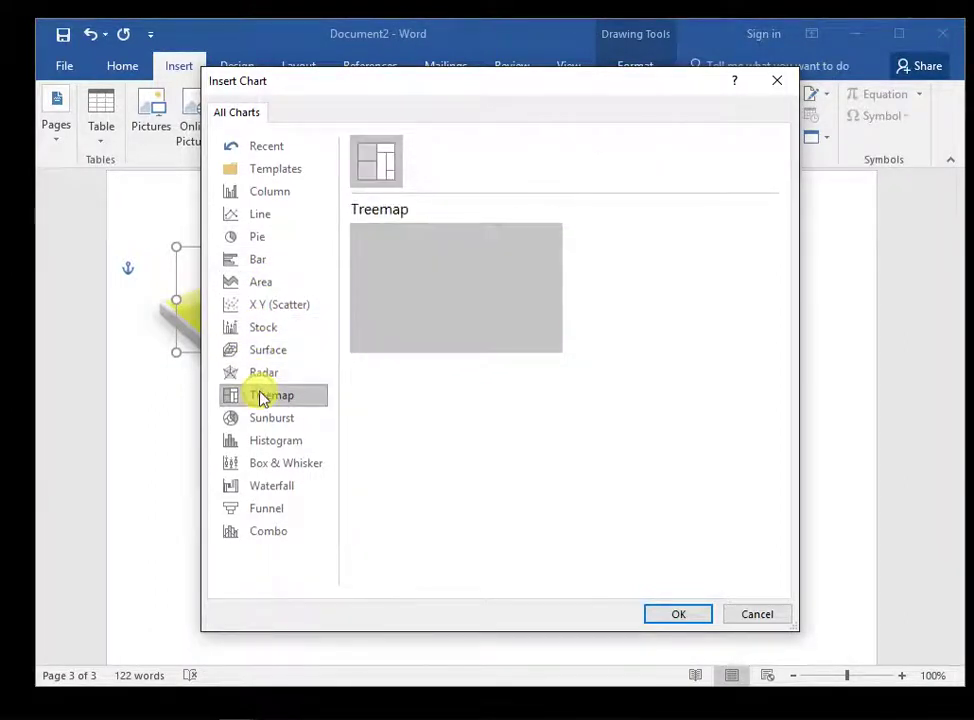
left_click(267, 193)
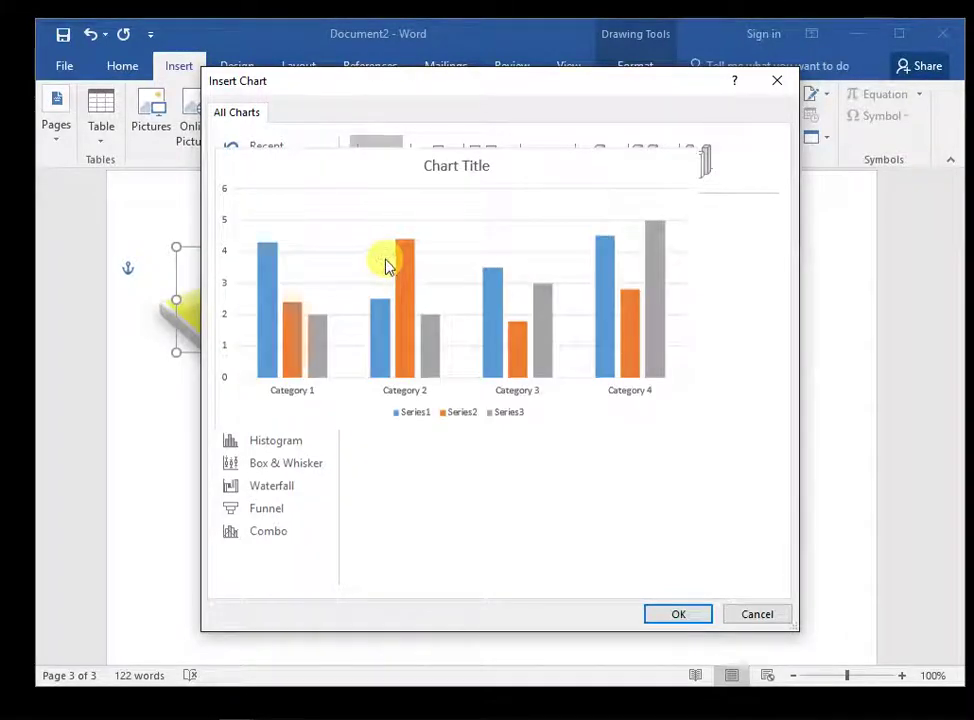
left_click(678, 616)
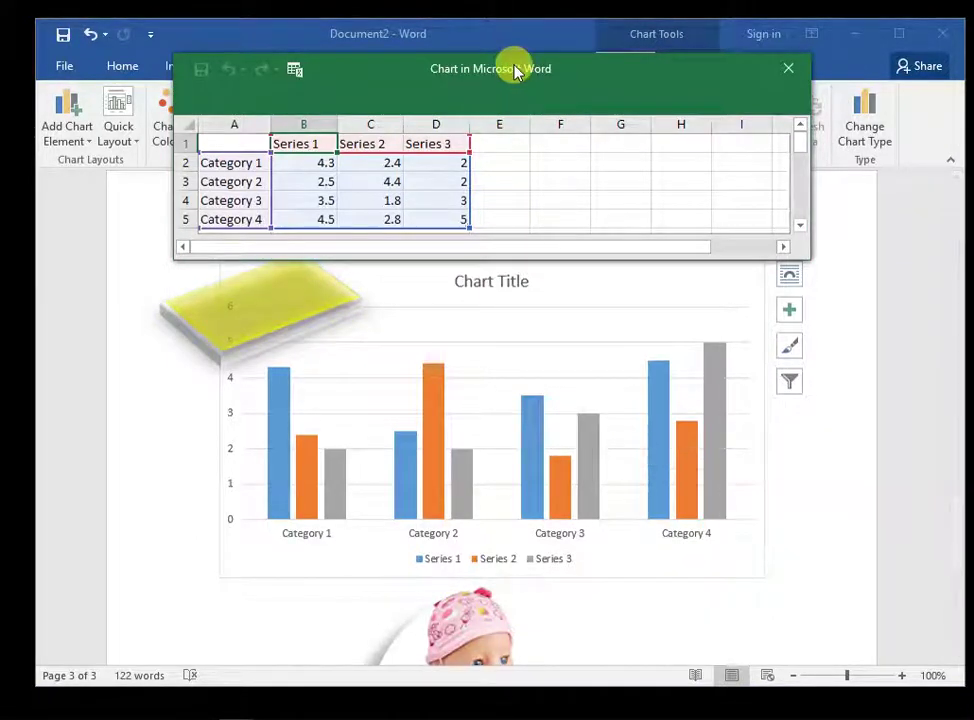
Step: Nudge the chart's data sheet window upward, then close it
left_click_drag(516, 68, 515, 54)
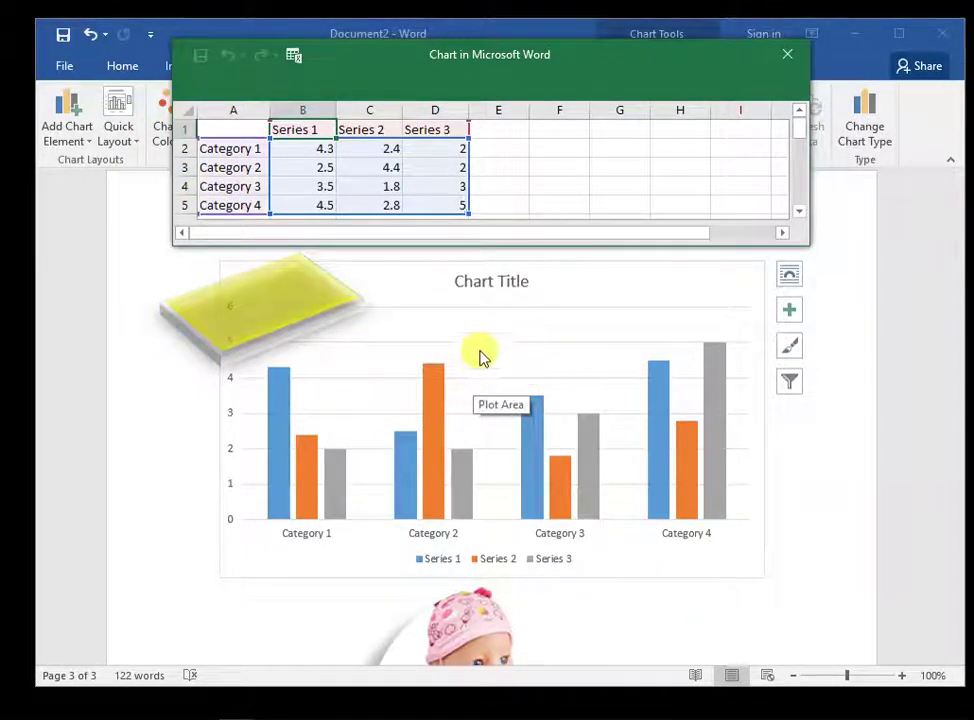
left_click(787, 57)
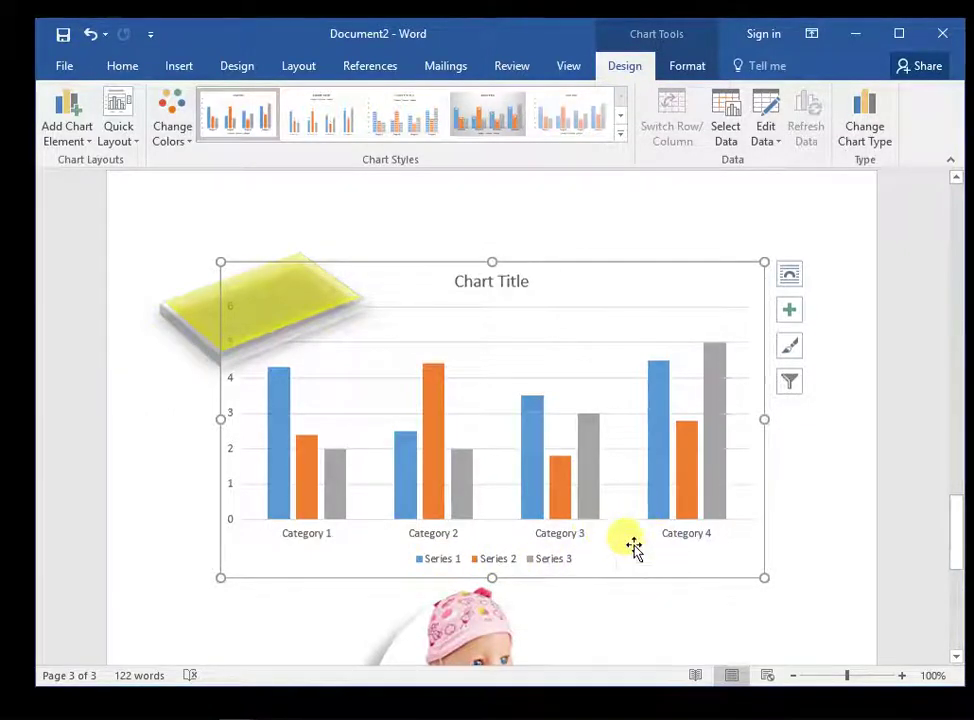
Step: Tick Error Bars, Data Table, Data Labels, Axis Titles and a Series 1 Trendline in Chart Elements
left_click(790, 314)
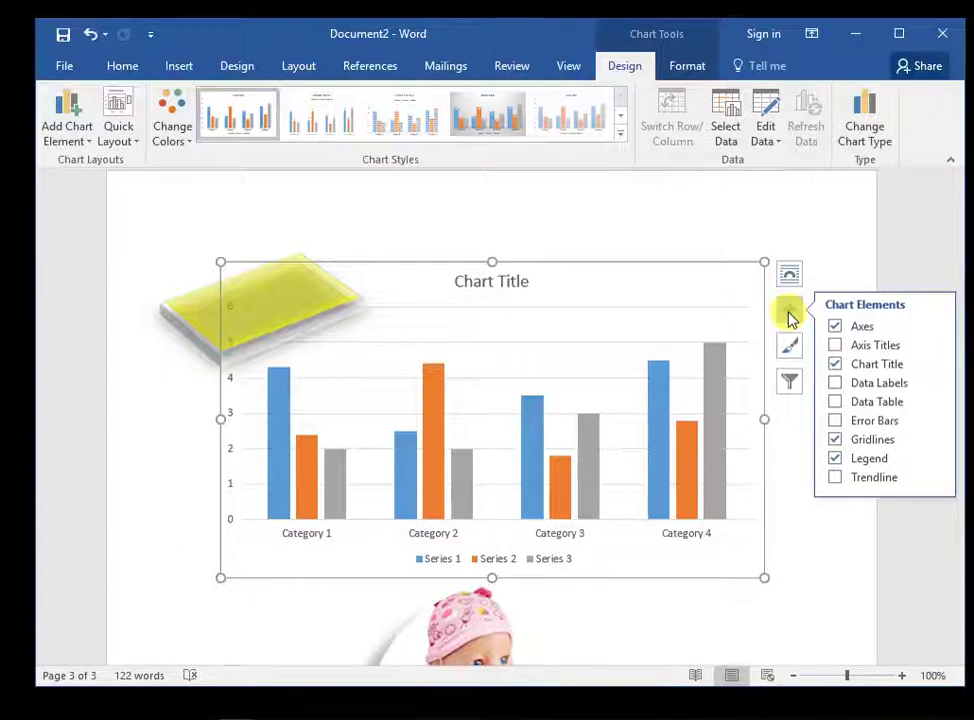
left_click(934, 402)
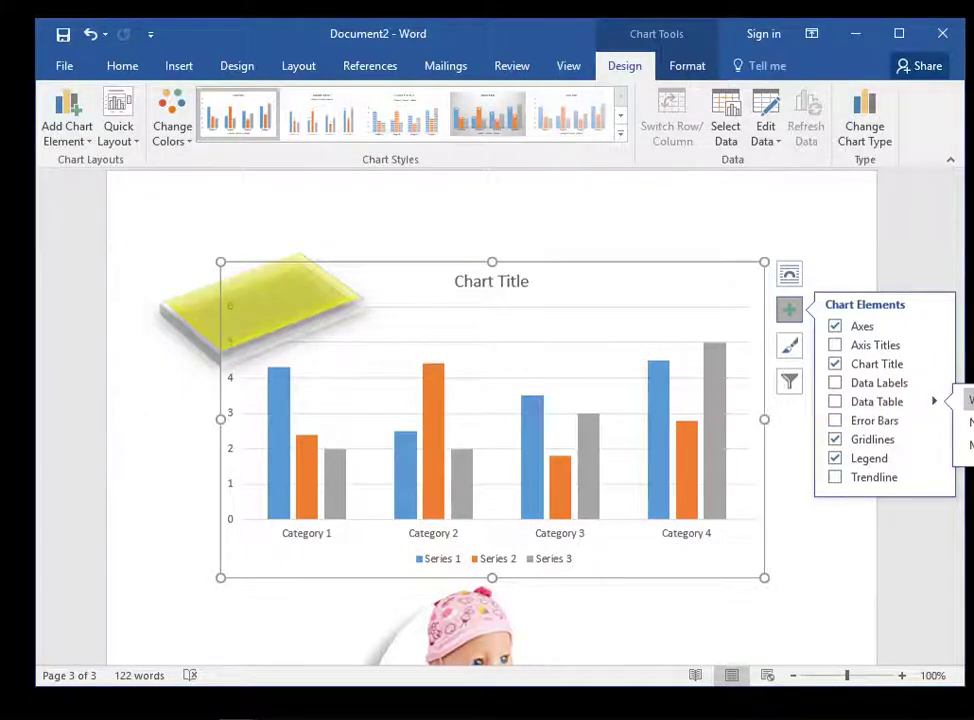
left_click(860, 421)
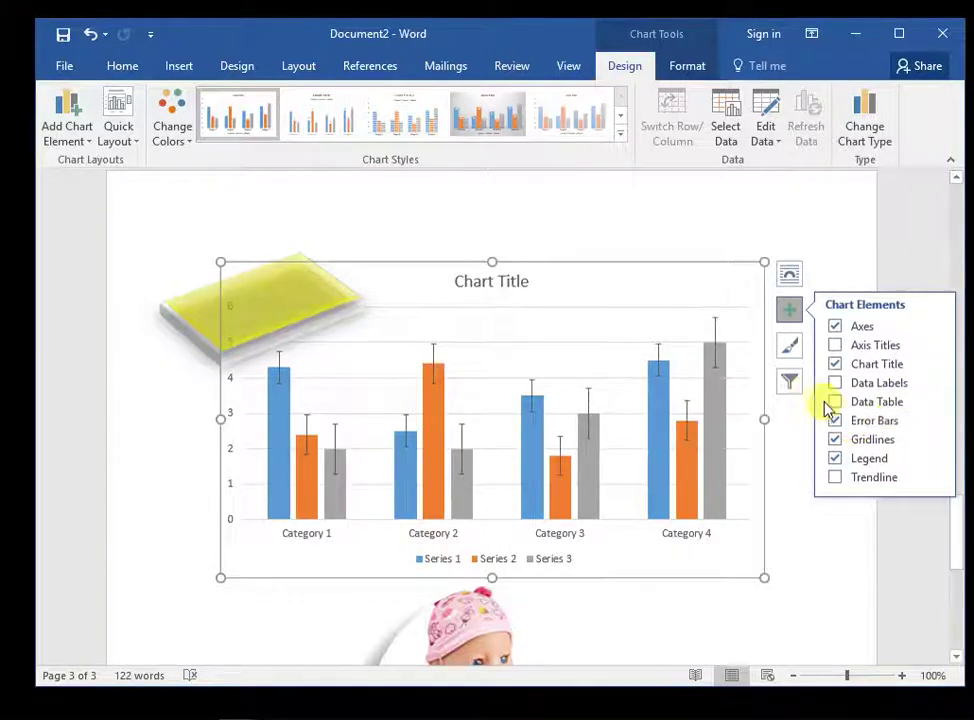
left_click(834, 402)
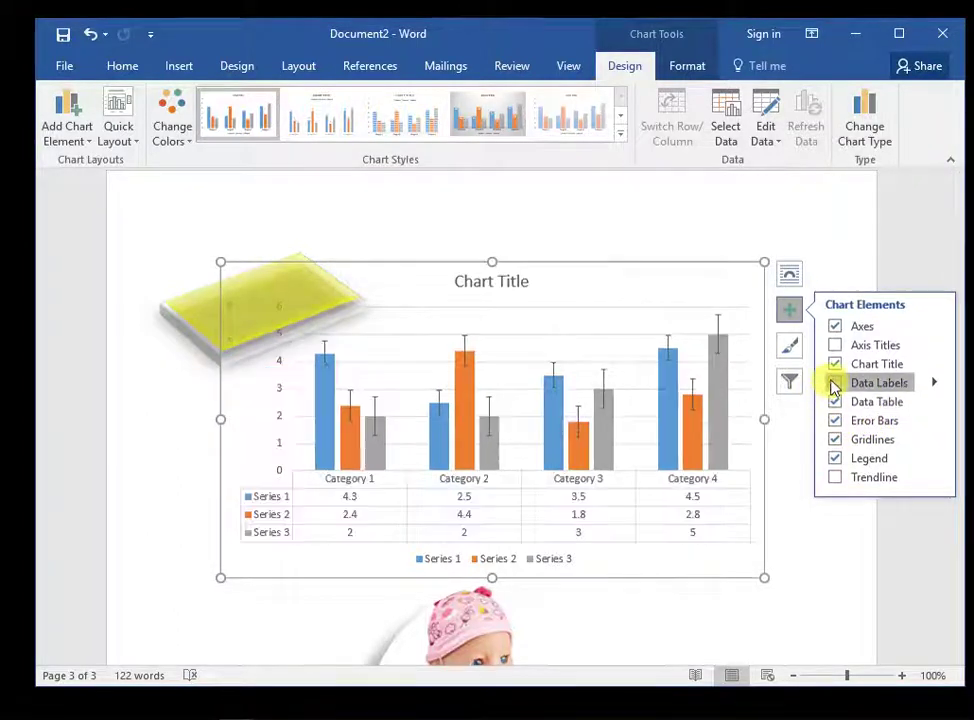
left_click(836, 381)
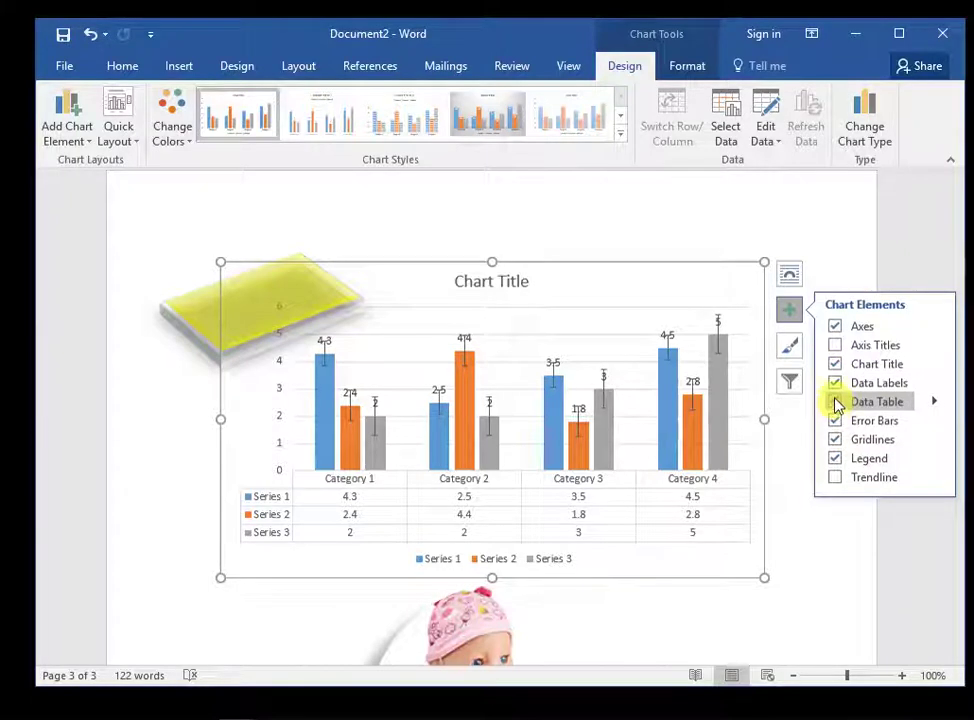
left_click(835, 345)
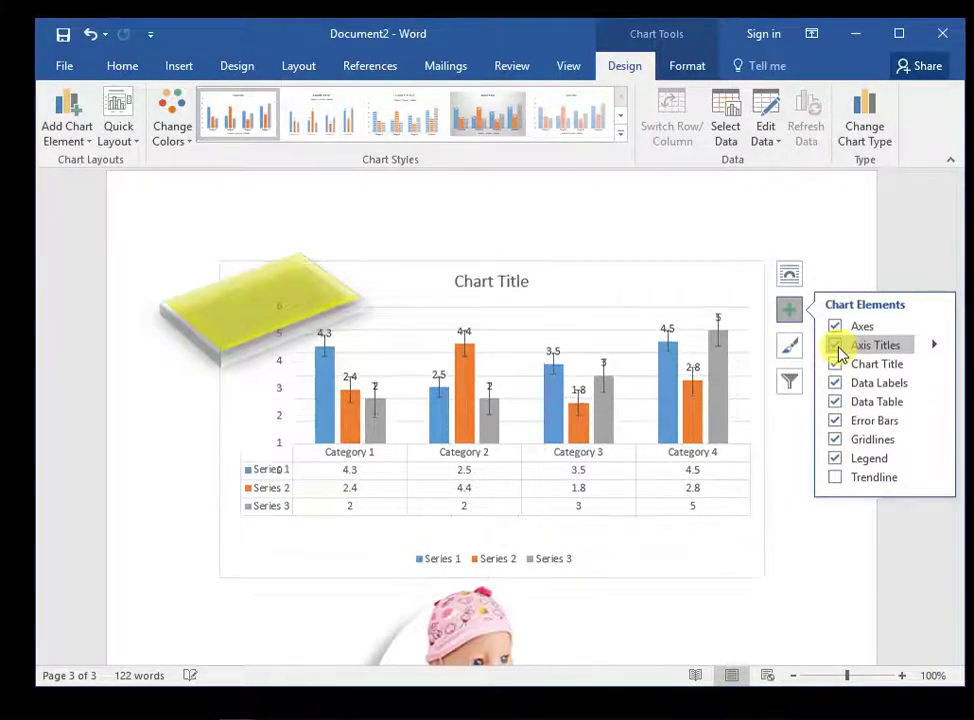
left_click(836, 479)
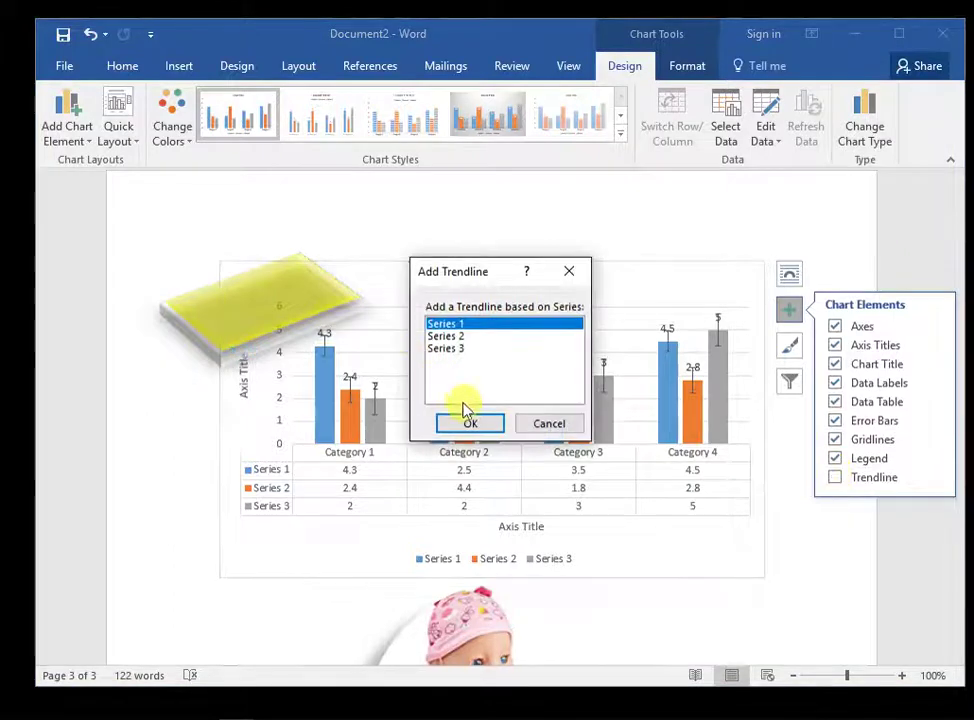
left_click(475, 427)
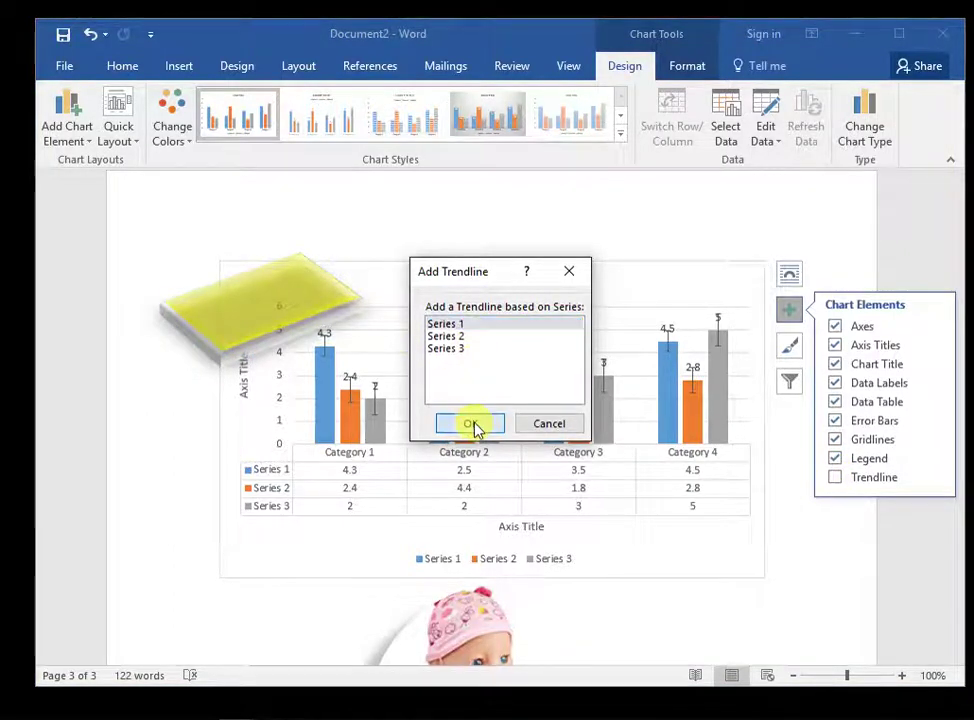
left_click(789, 347)
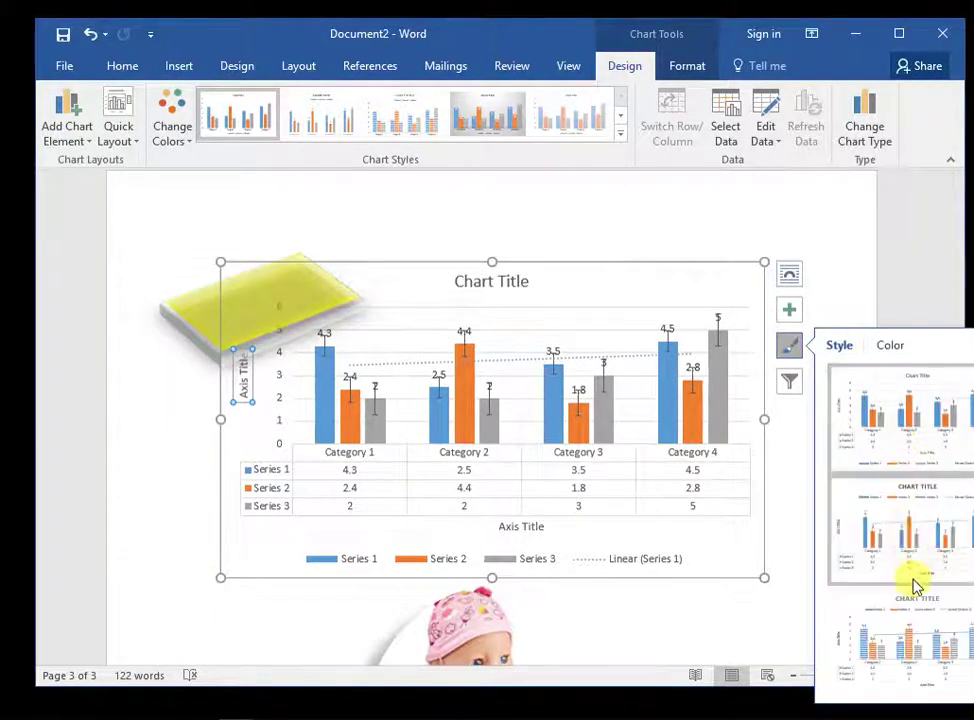
Step: Recolour the chart's three series orange, yellow and green using the third Colorful palette
left_click(889, 348)
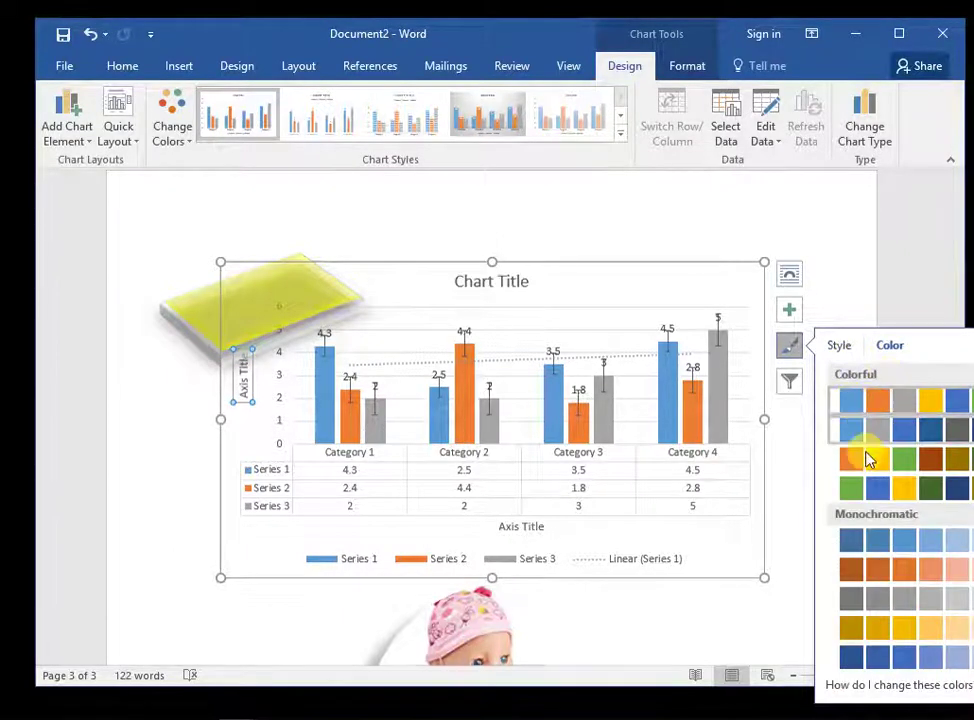
left_click(880, 462)
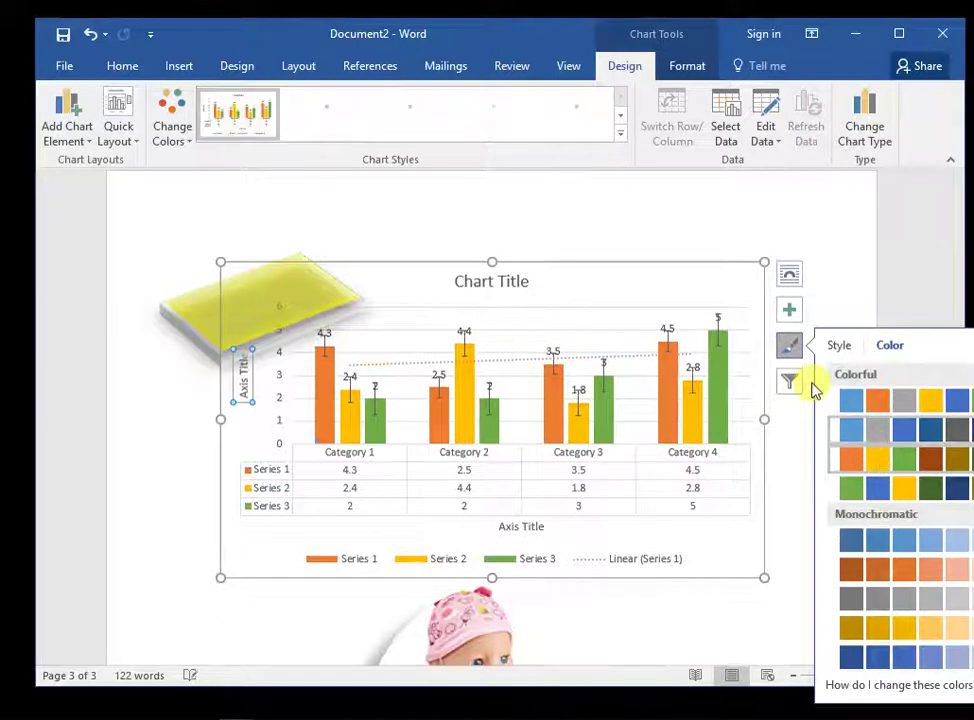
key("Escape")
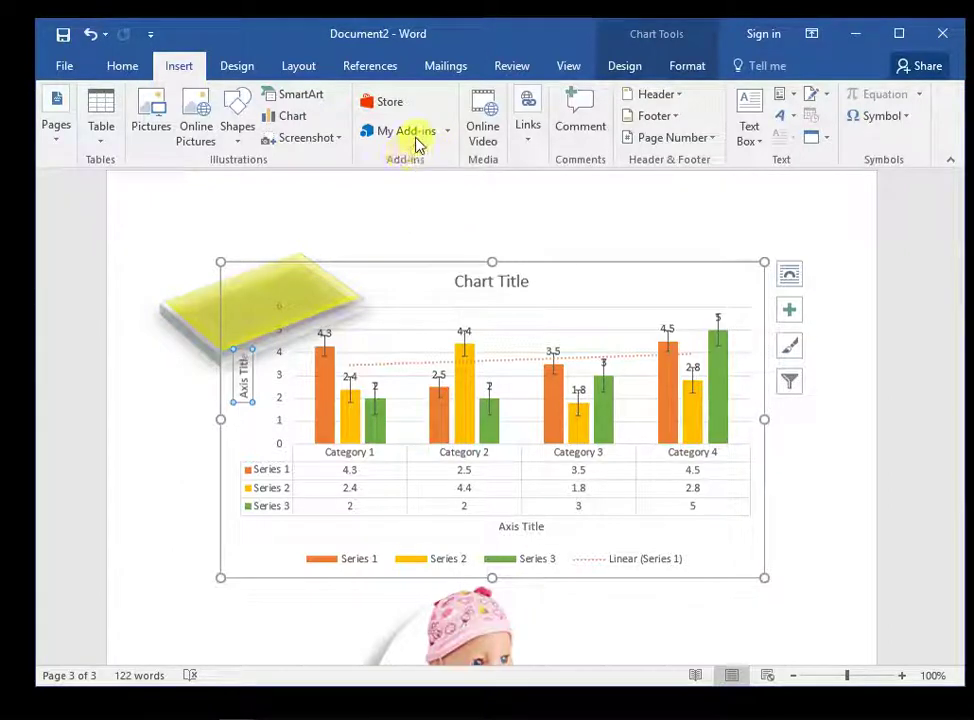
left_click(446, 136)
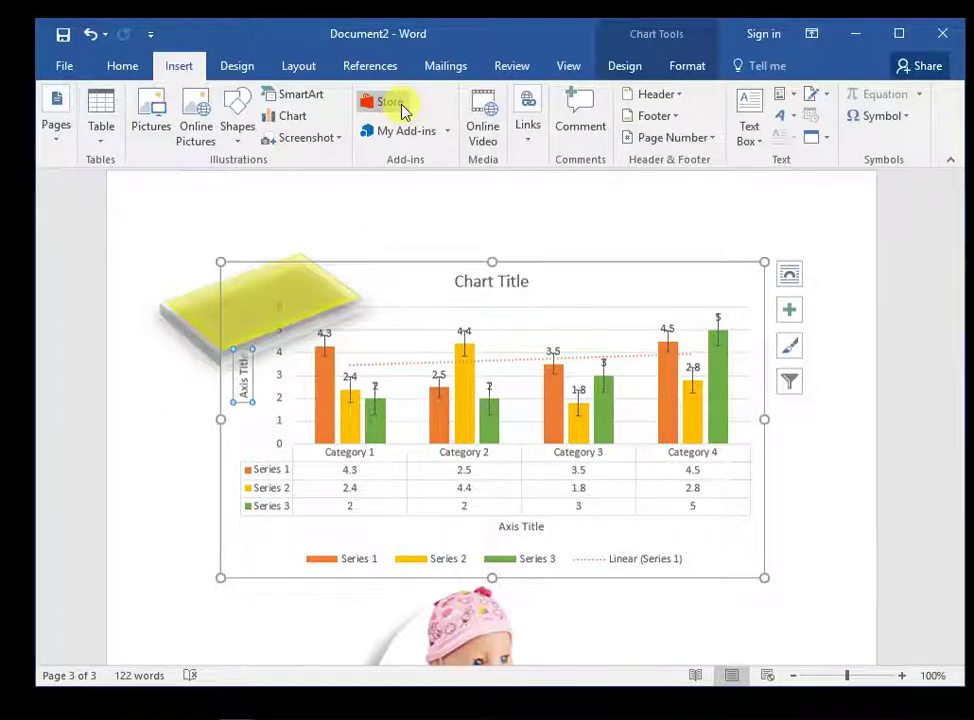
left_click(404, 109)
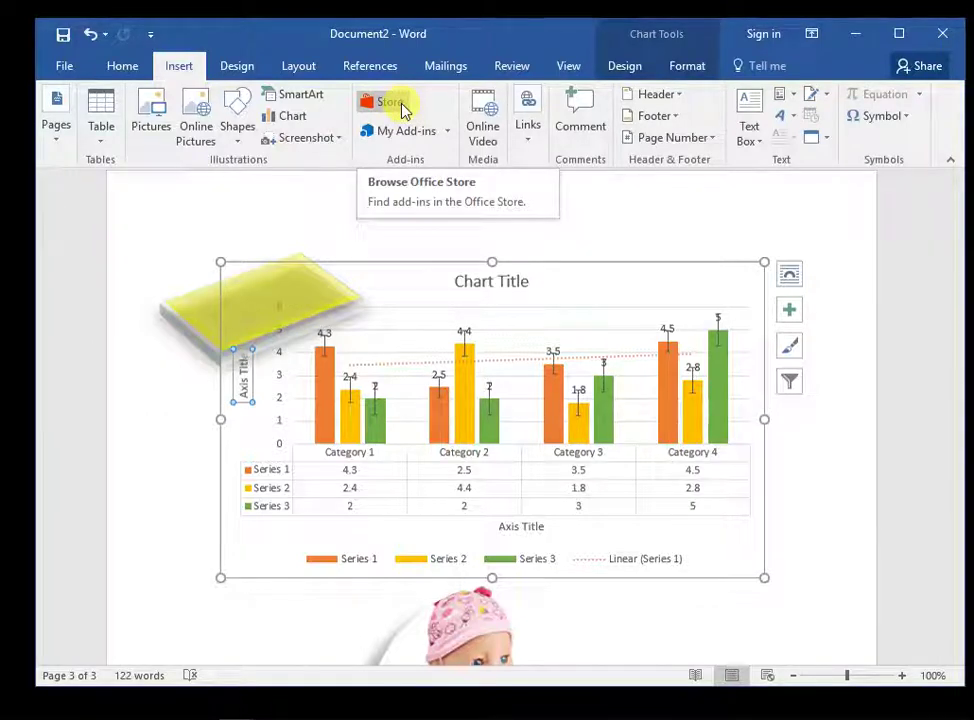
left_click(447, 141)
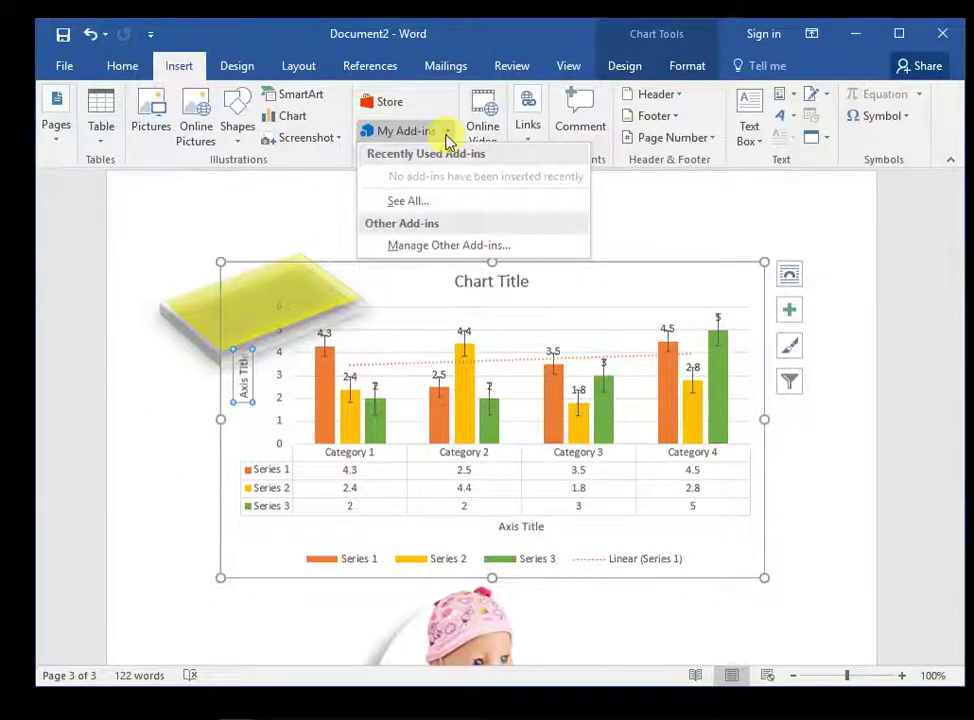
left_click(447, 137)
left_click(384, 138)
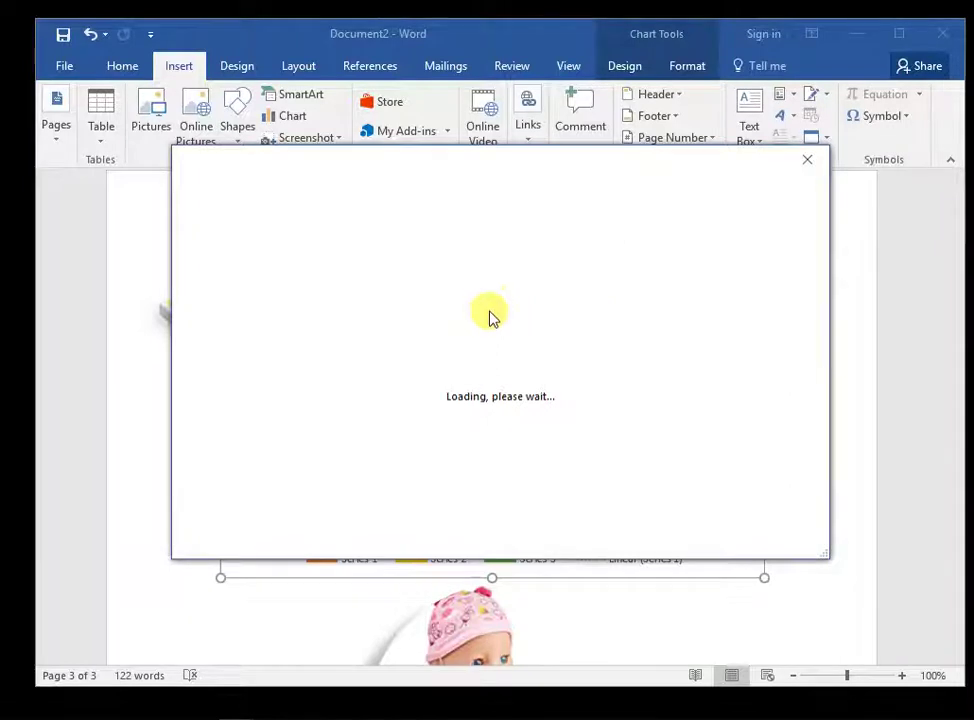
left_click(805, 162)
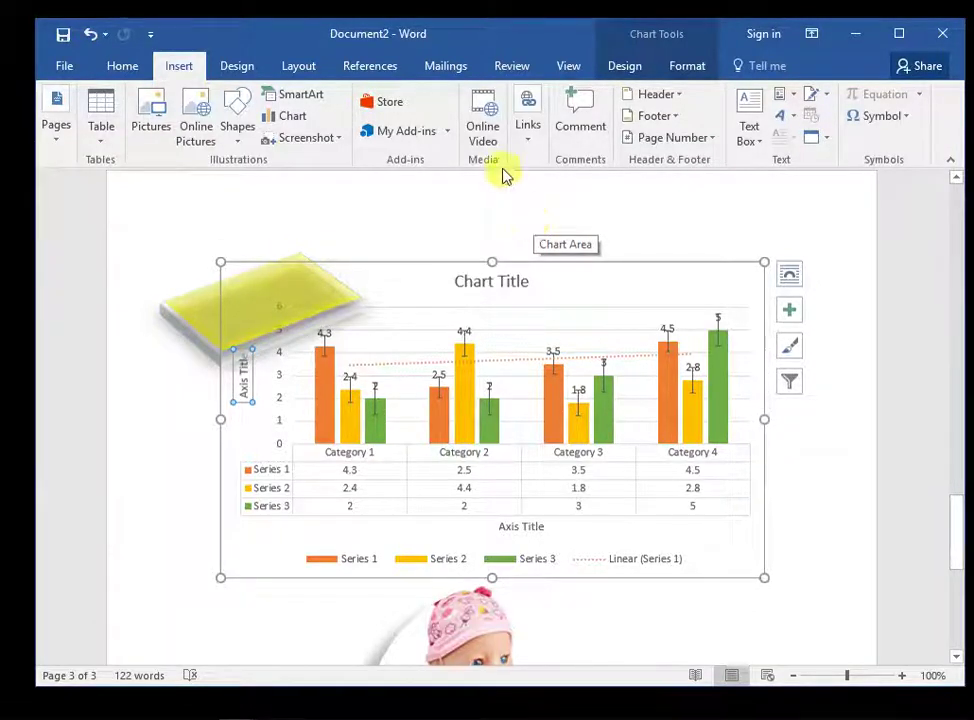
left_click(486, 135)
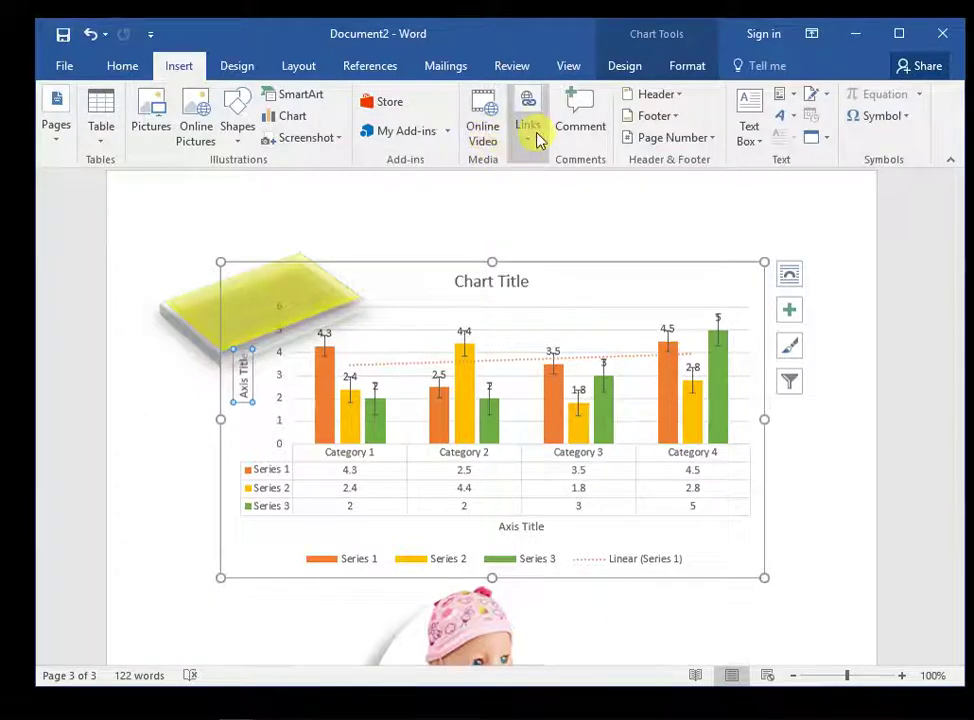
left_click(532, 147)
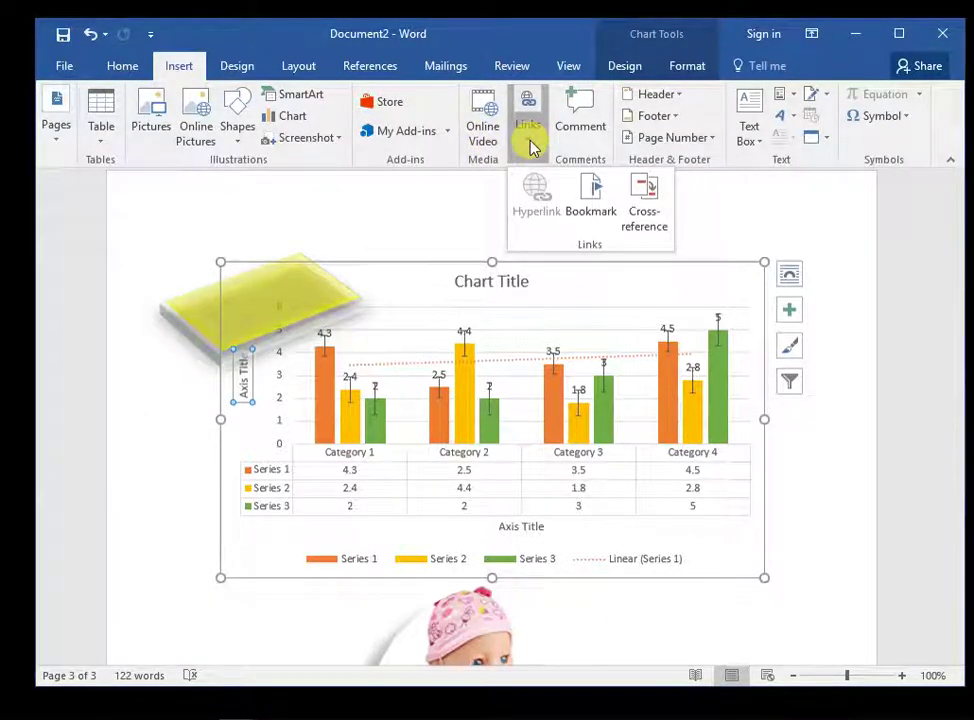
left_click(530, 145)
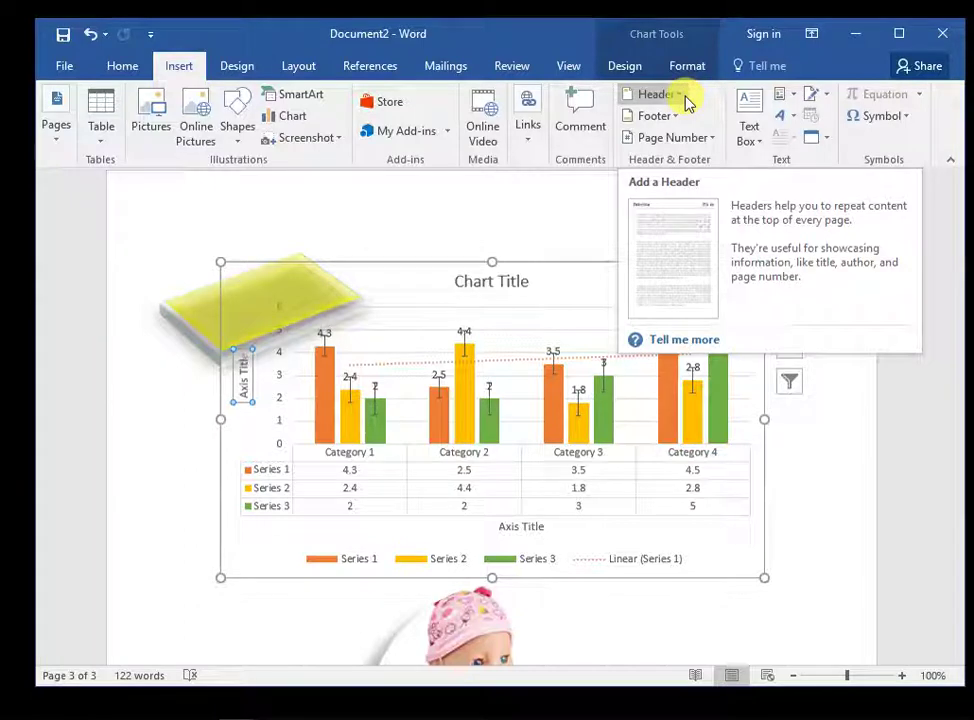
left_click(684, 97)
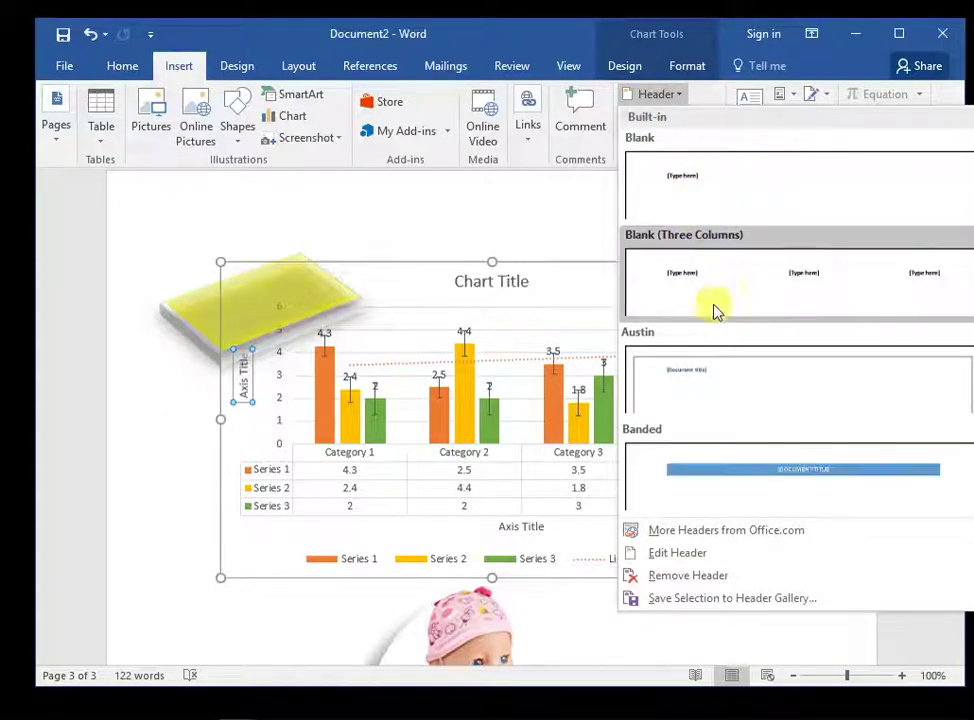
scroll(729, 490, "down", 3)
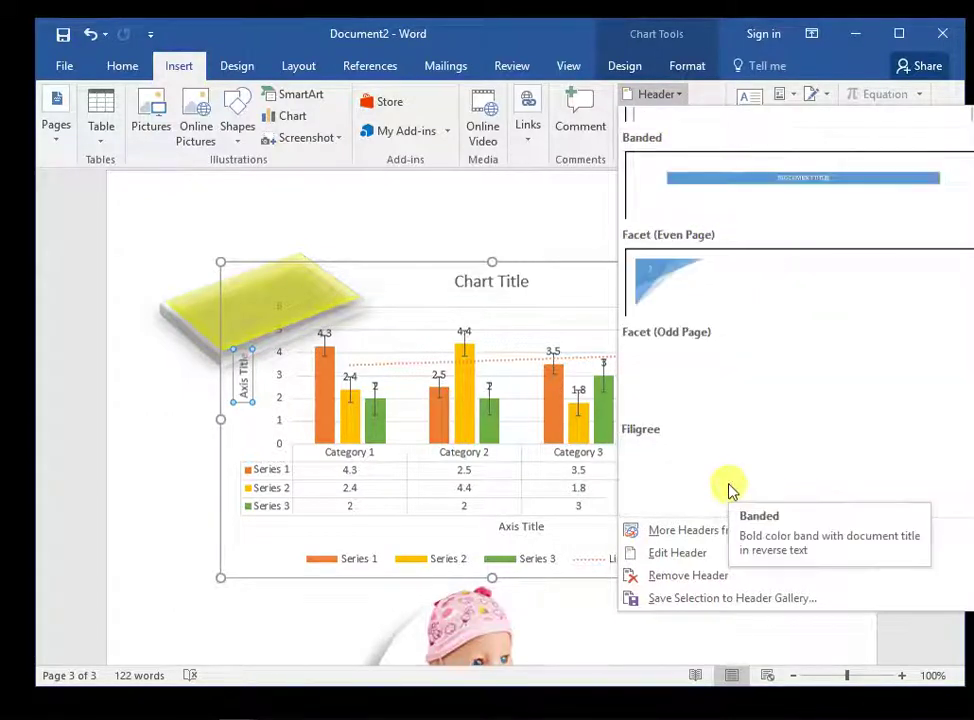
scroll(729, 490, "down", 3)
scroll(729, 490, "up", 3)
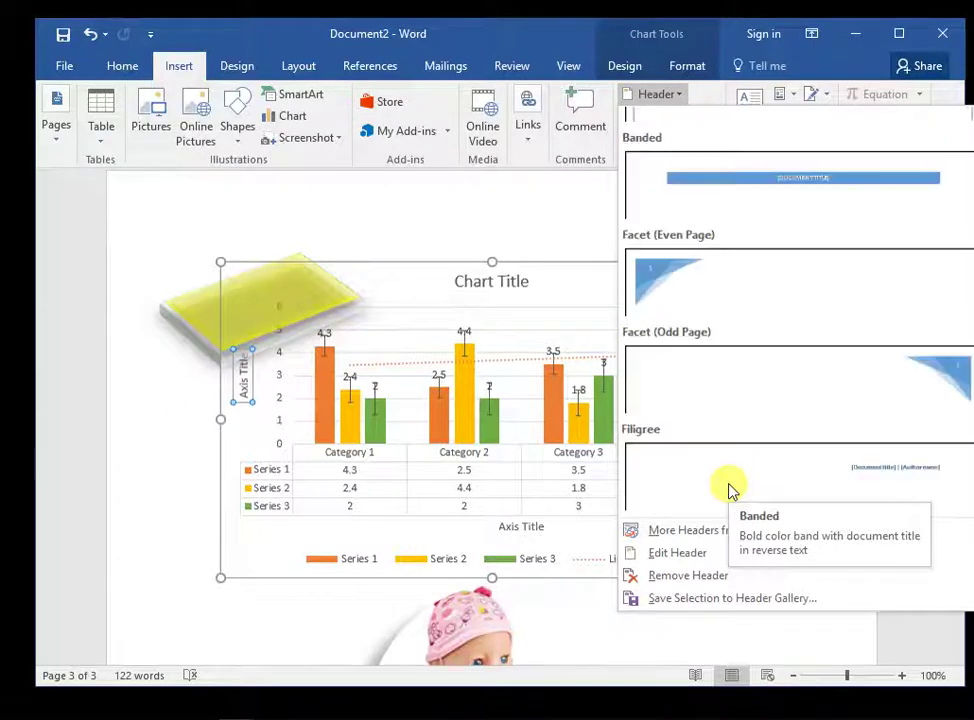
scroll(685, 257, "up", 3)
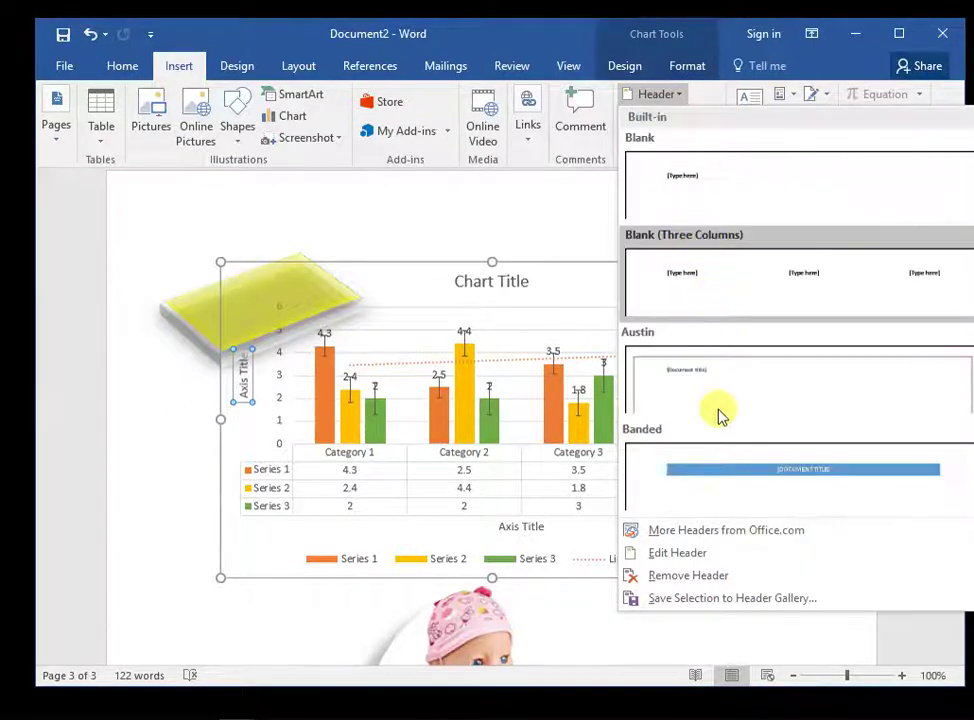
scroll(722, 416, "down", 9)
scroll(722, 416, "up", 3)
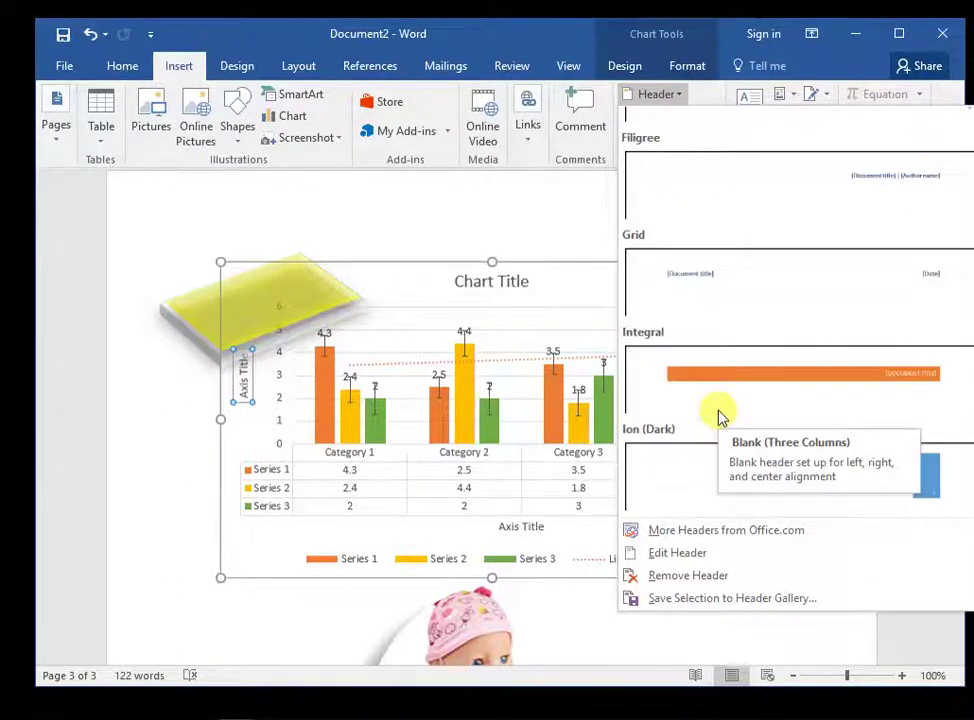
scroll(722, 416, "up", 3)
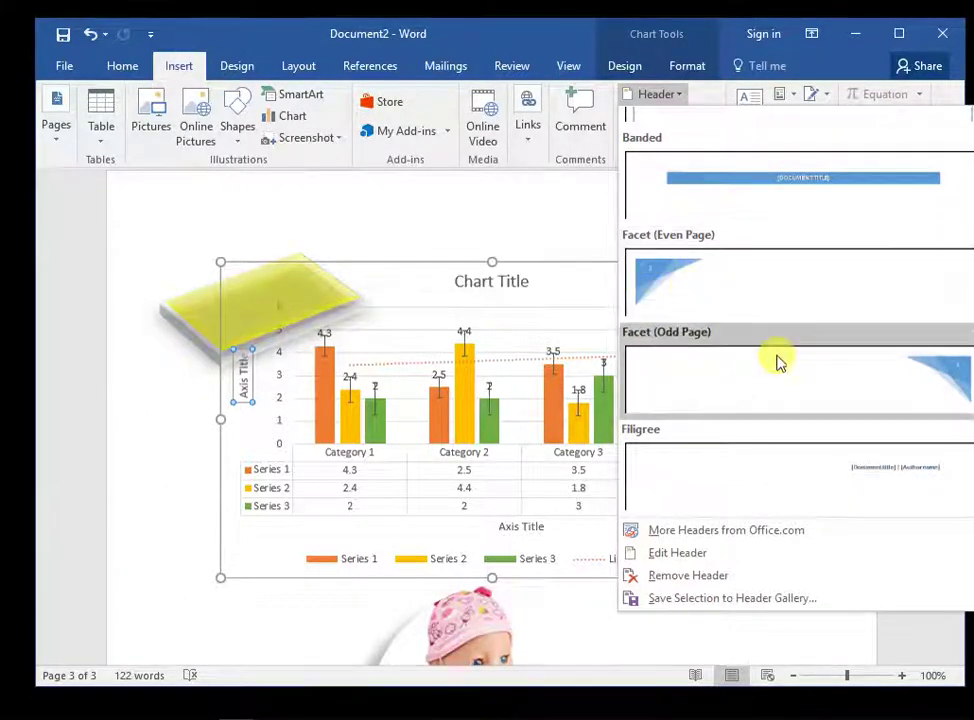
left_click(716, 557)
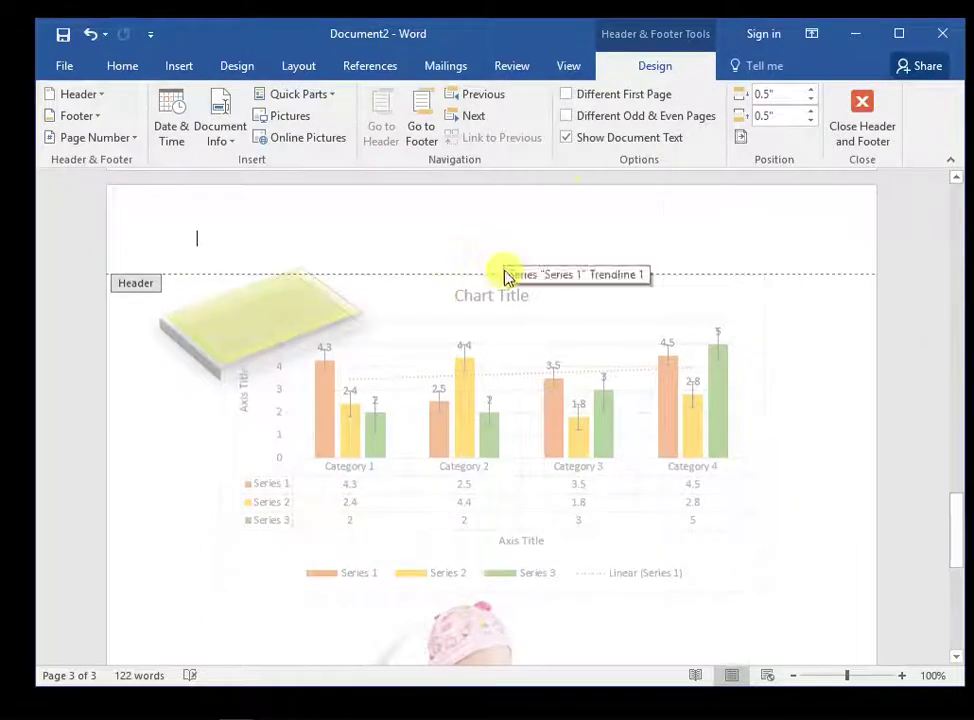
left_click(861, 105)
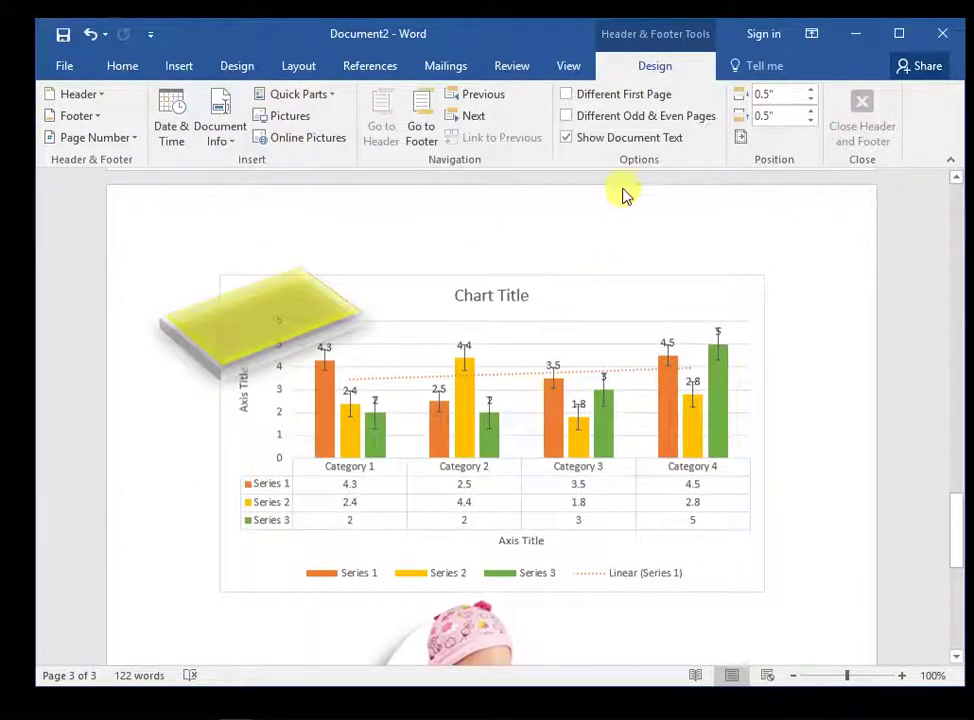
left_click(181, 65)
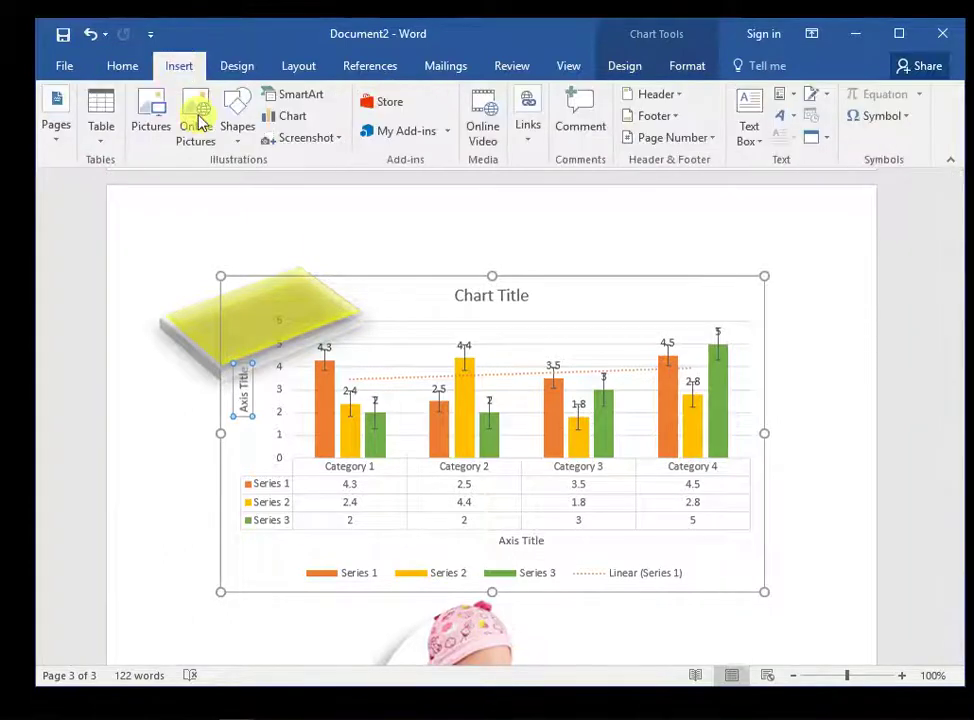
Step: Look at the Footer gallery without choosing one, then bring up the Page Number placement choices
left_click(664, 117)
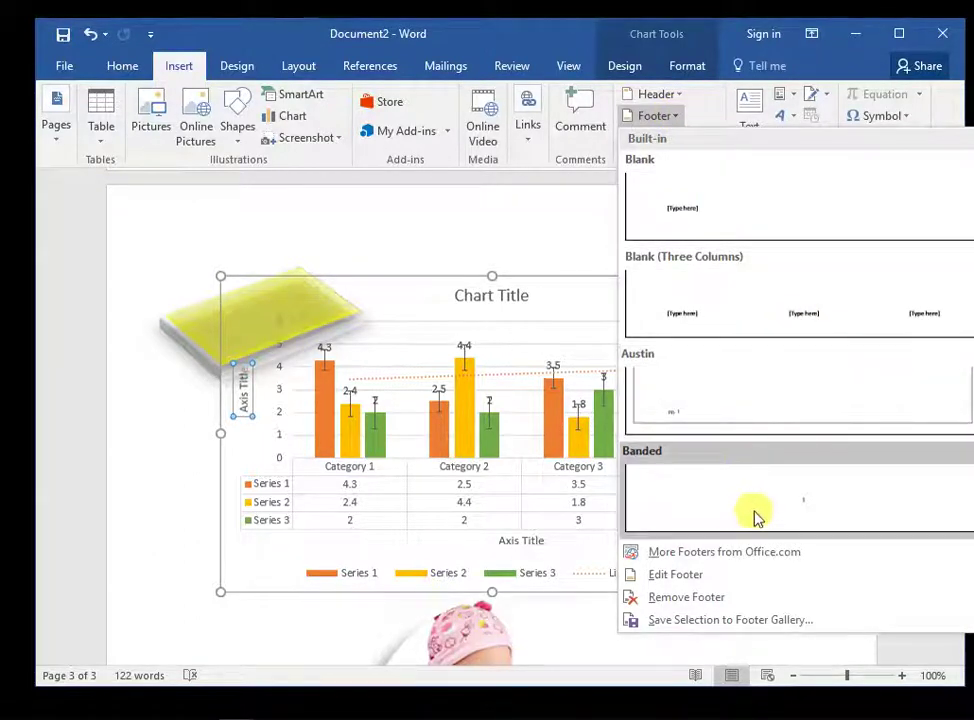
left_click(535, 230)
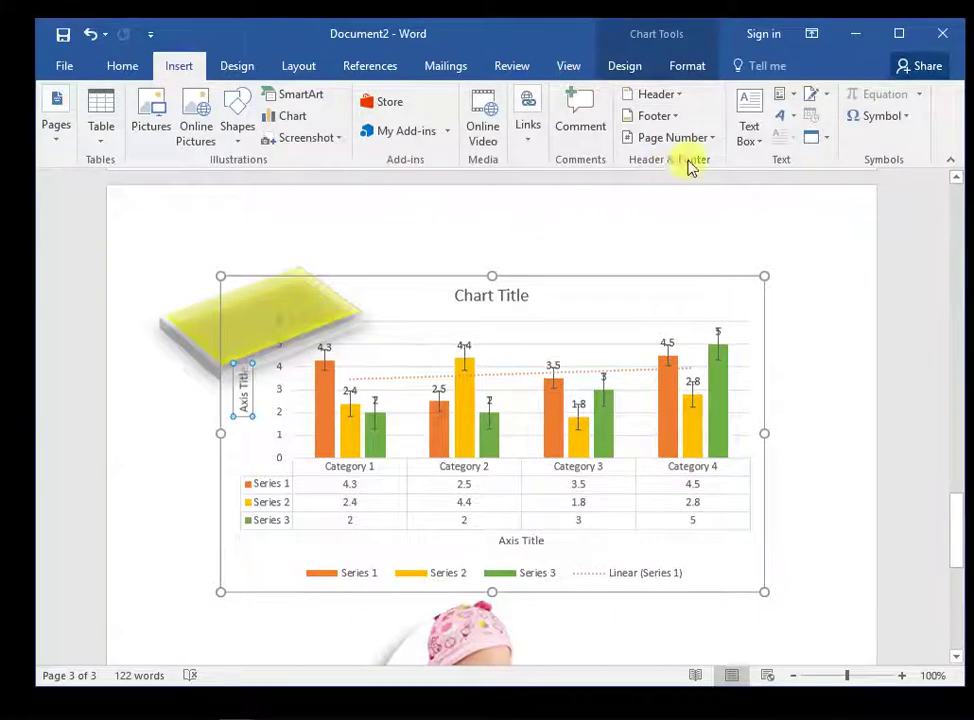
left_click(720, 140)
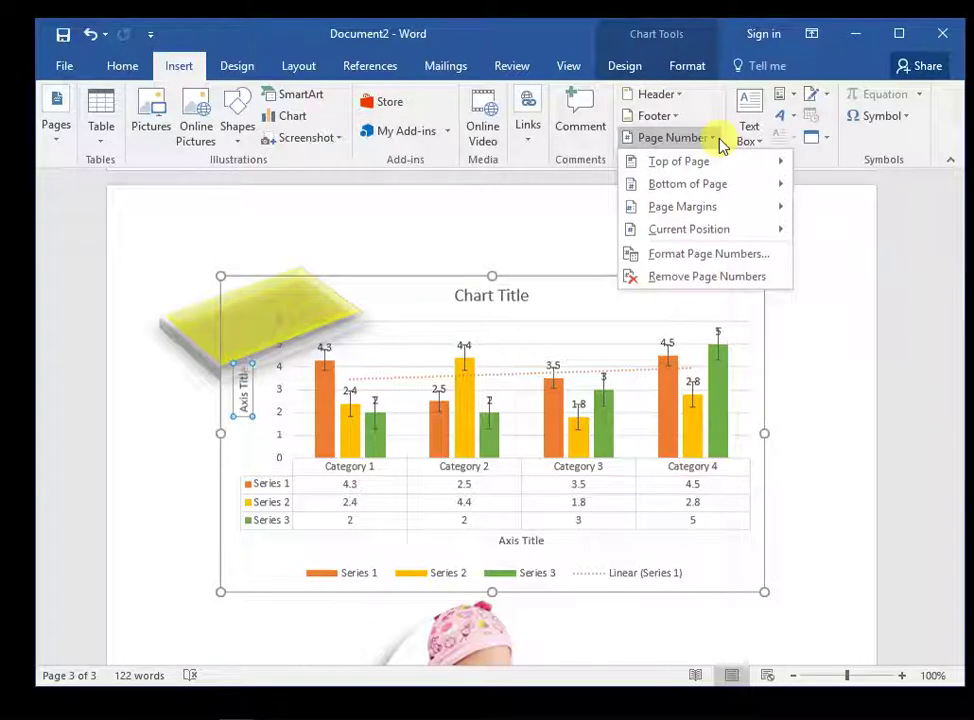
mouse_move(786, 170)
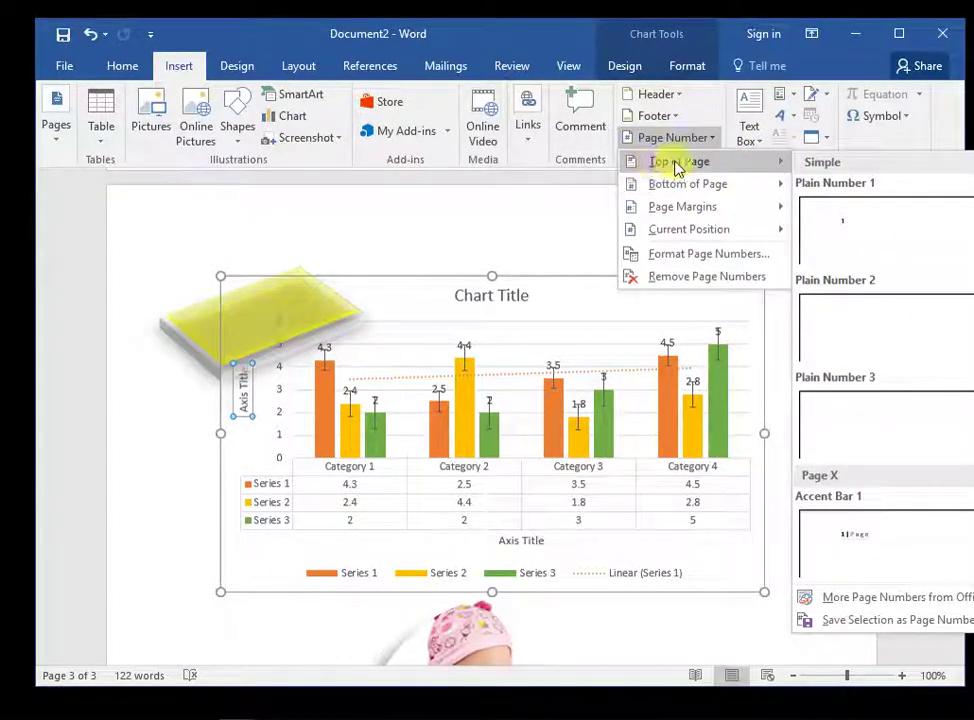
mouse_move(716, 164)
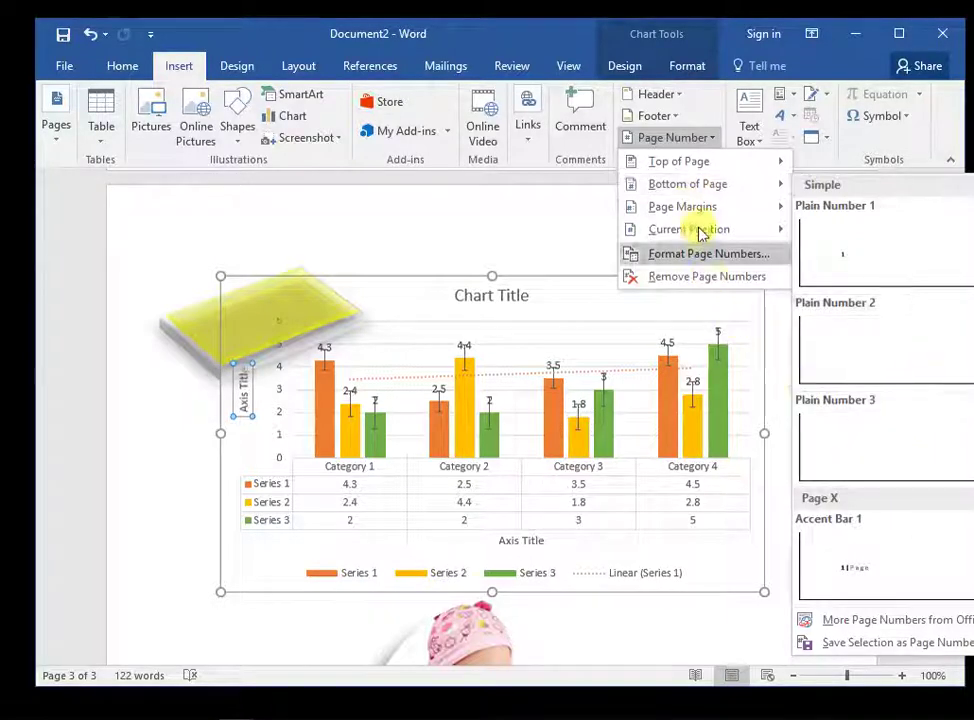
mouse_move(686, 210)
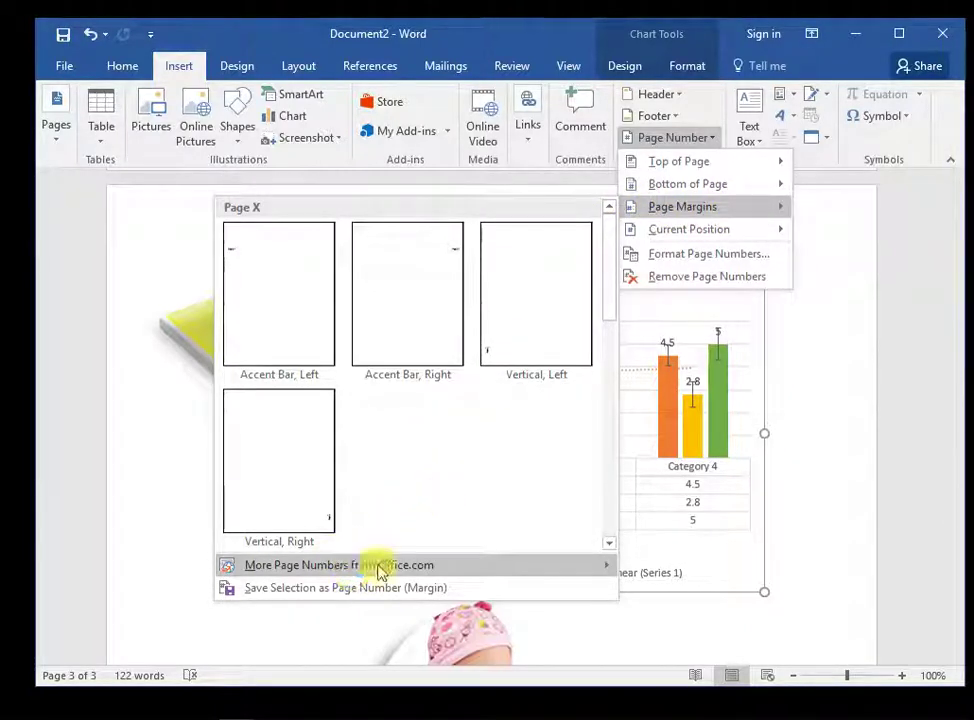
mouse_move(472, 568)
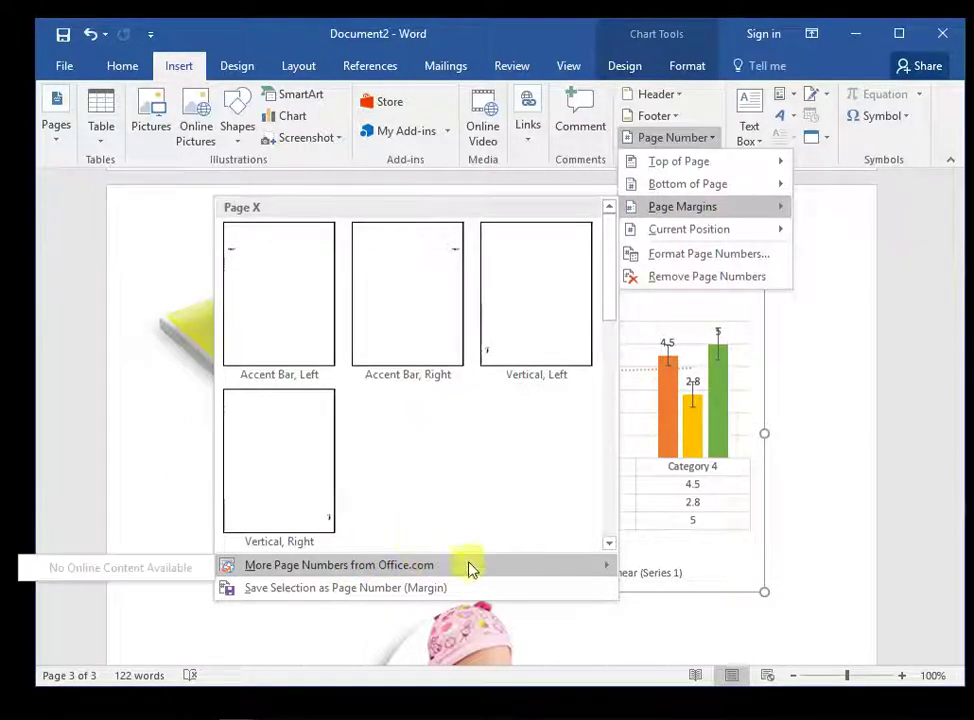
mouse_move(698, 238)
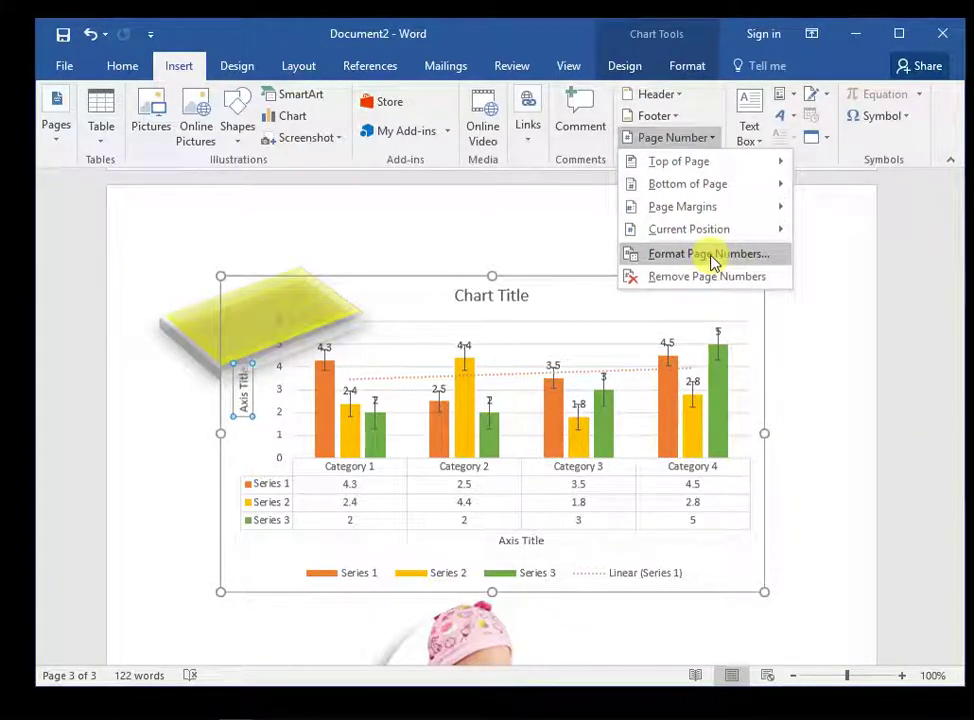
Step: Review the Page Number Format dialog and close it without changing anything
left_click(713, 257)
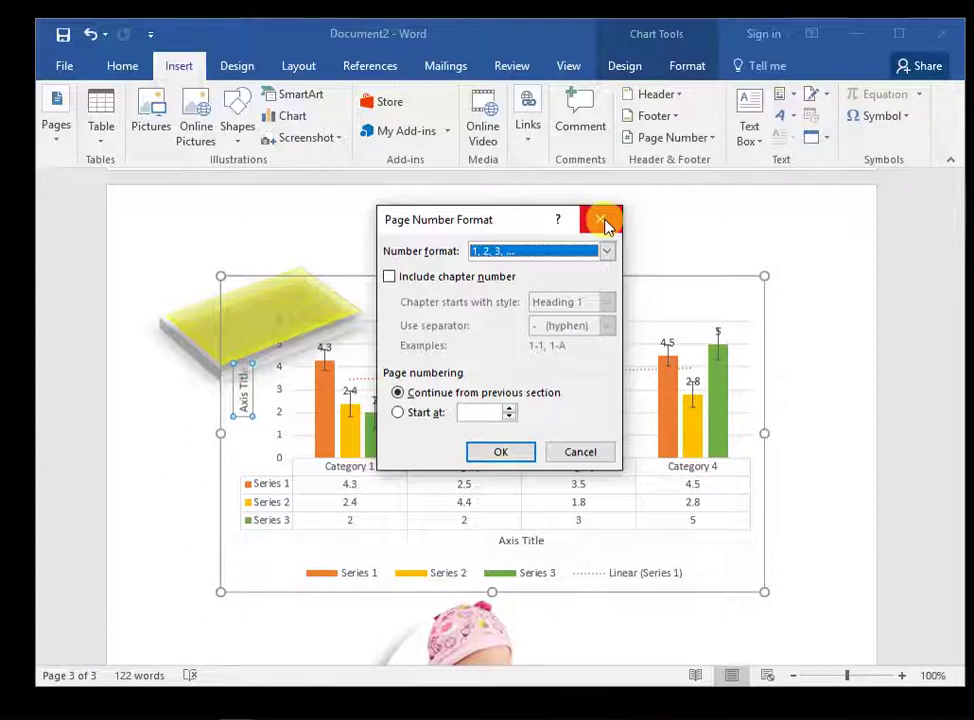
left_click(604, 222)
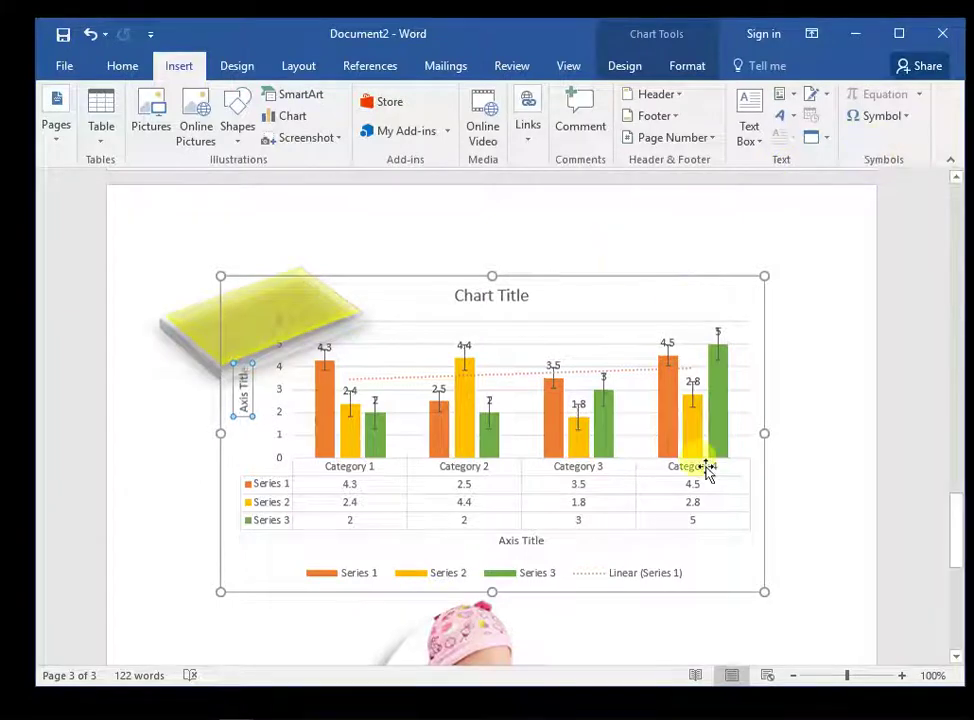
Step: Show the Design tab's Themes, Document Formatting and Page Background options above the chart page
scroll(707, 463, "down", 3)
scroll(707, 463, "down", 3)
scroll(702, 465, "up", 3)
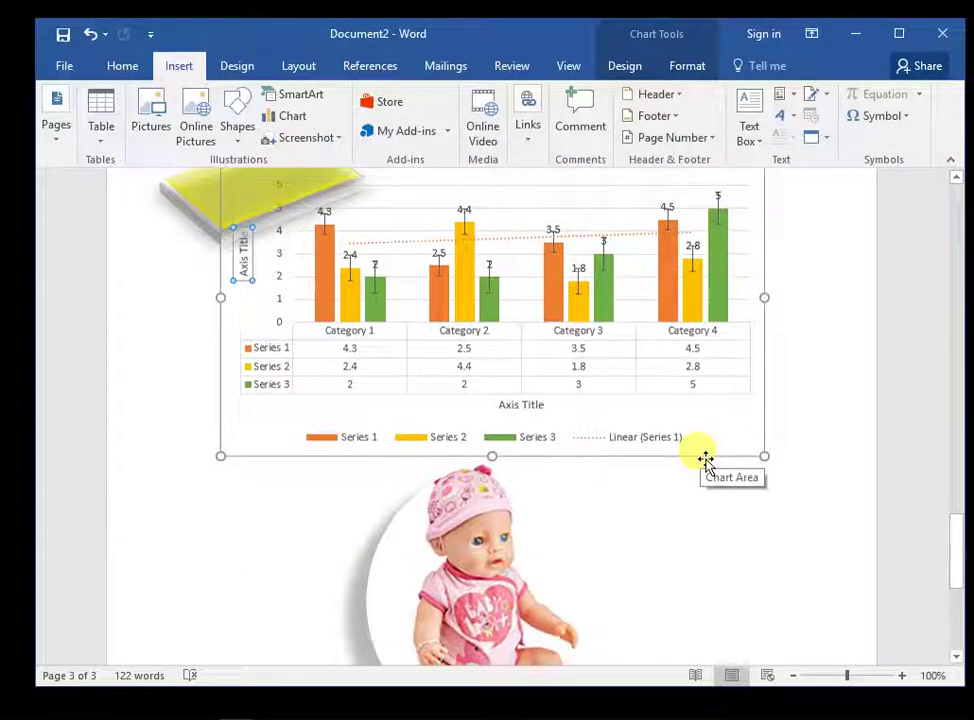
scroll(704, 460, "up", 1)
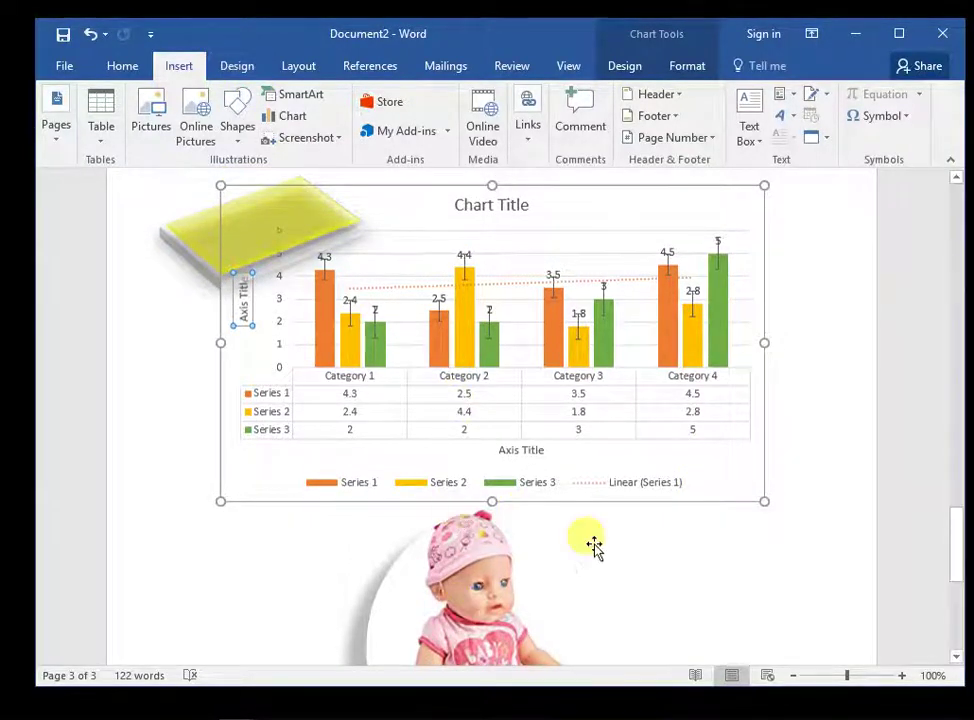
scroll(594, 546, "down", 1)
scroll(591, 546, "up", 1)
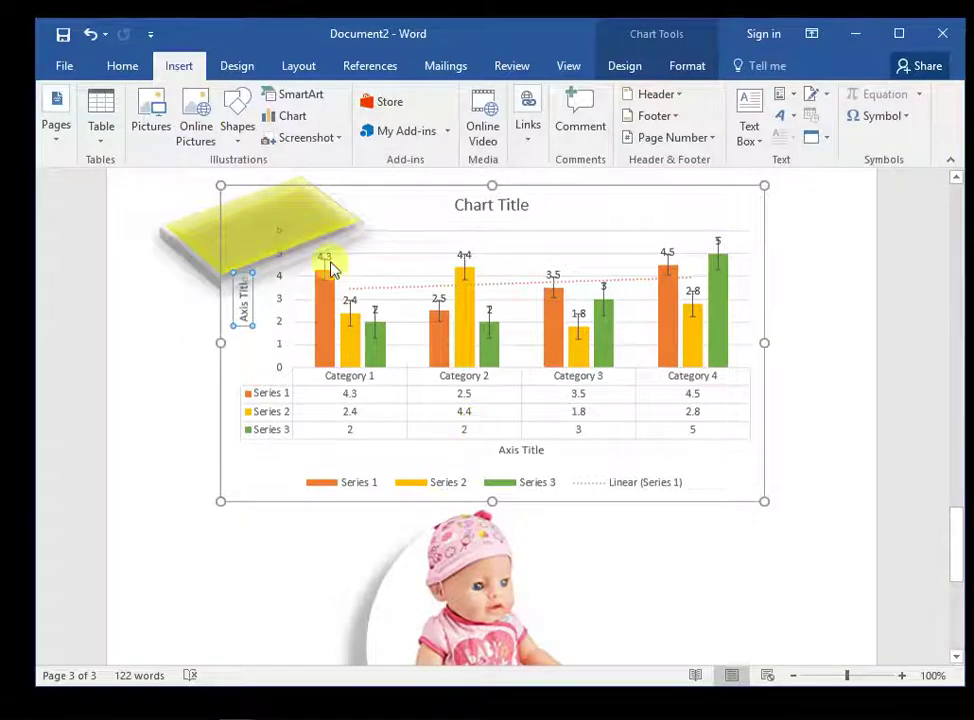
left_click(236, 68)
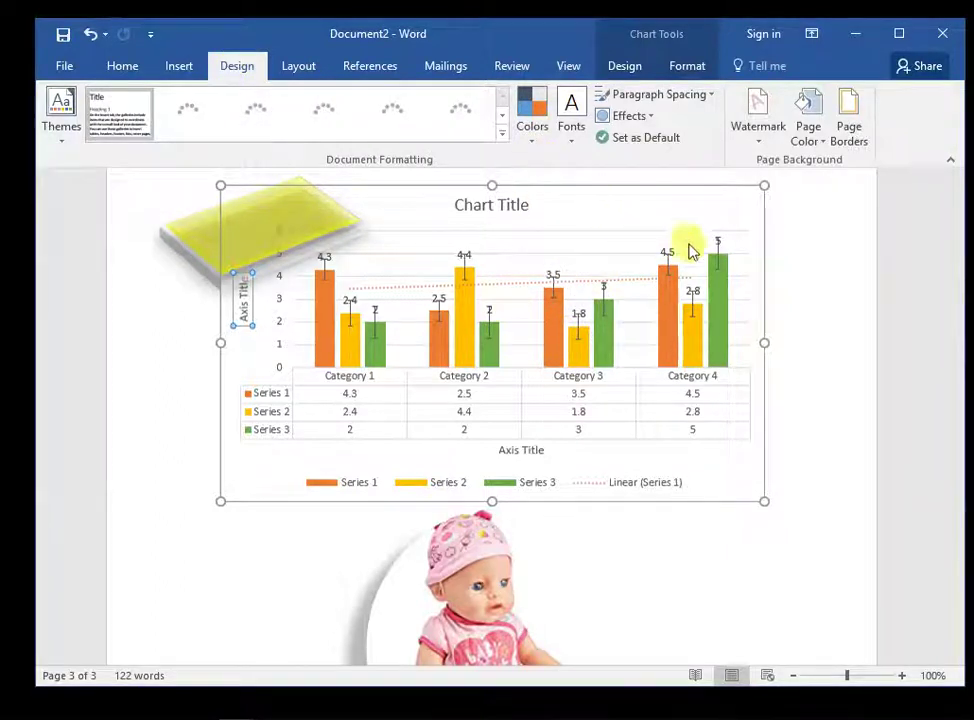
key("ctrl+v")
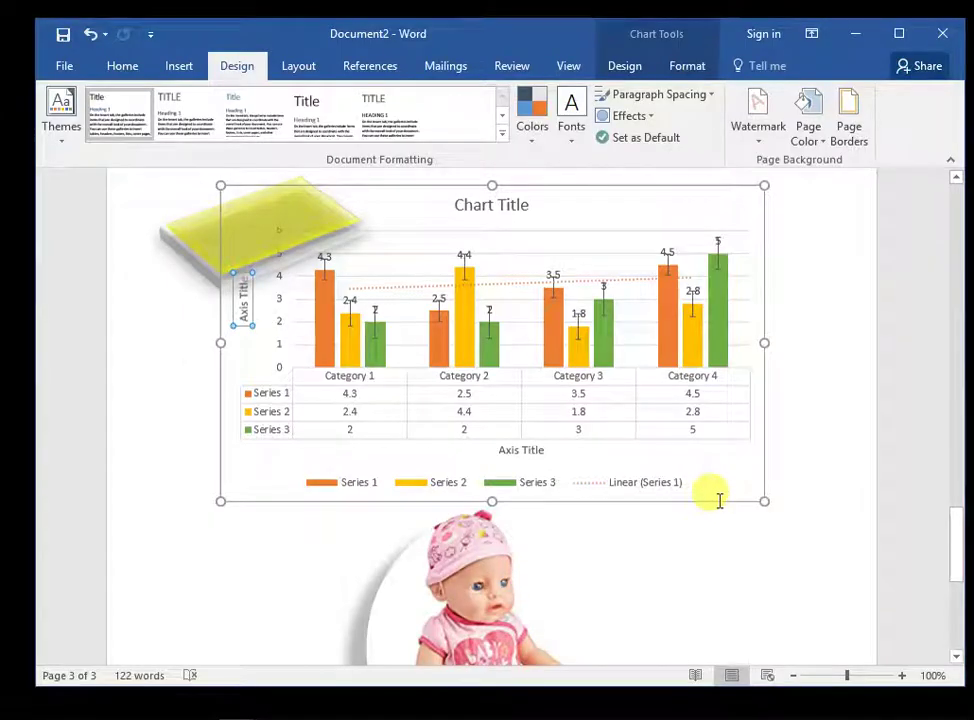
scroll(368, 220, "up", 3)
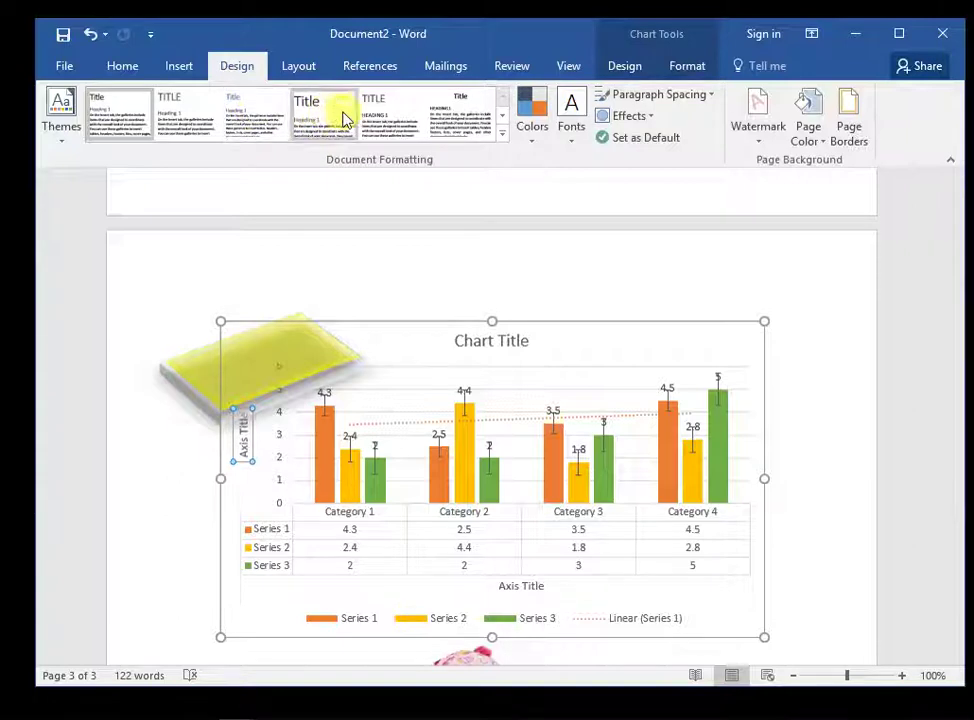
left_click(534, 147)
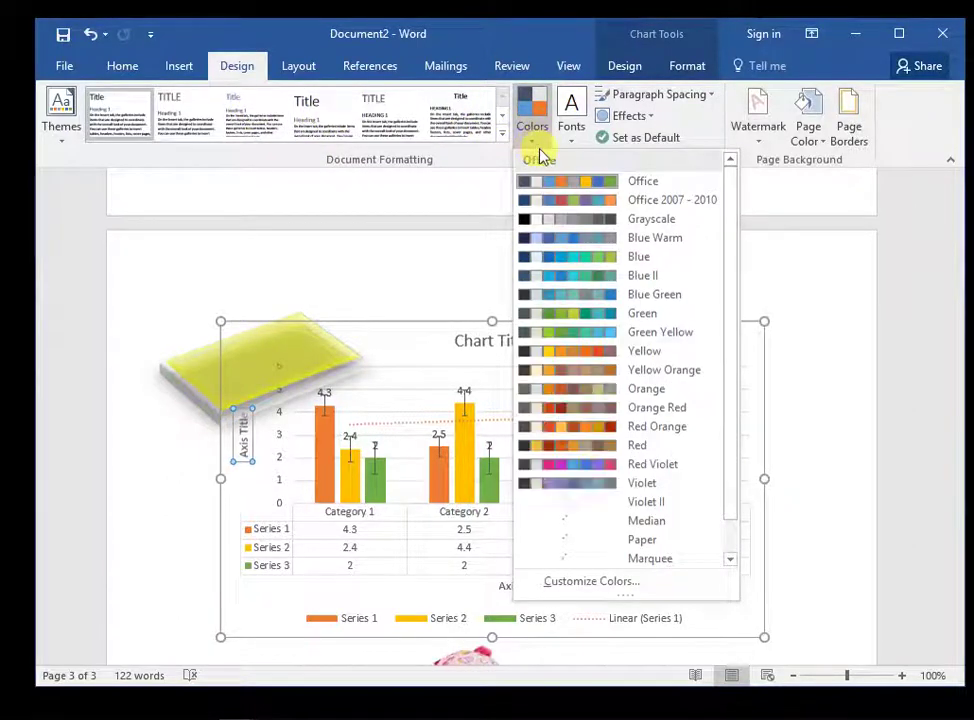
left_click(533, 146)
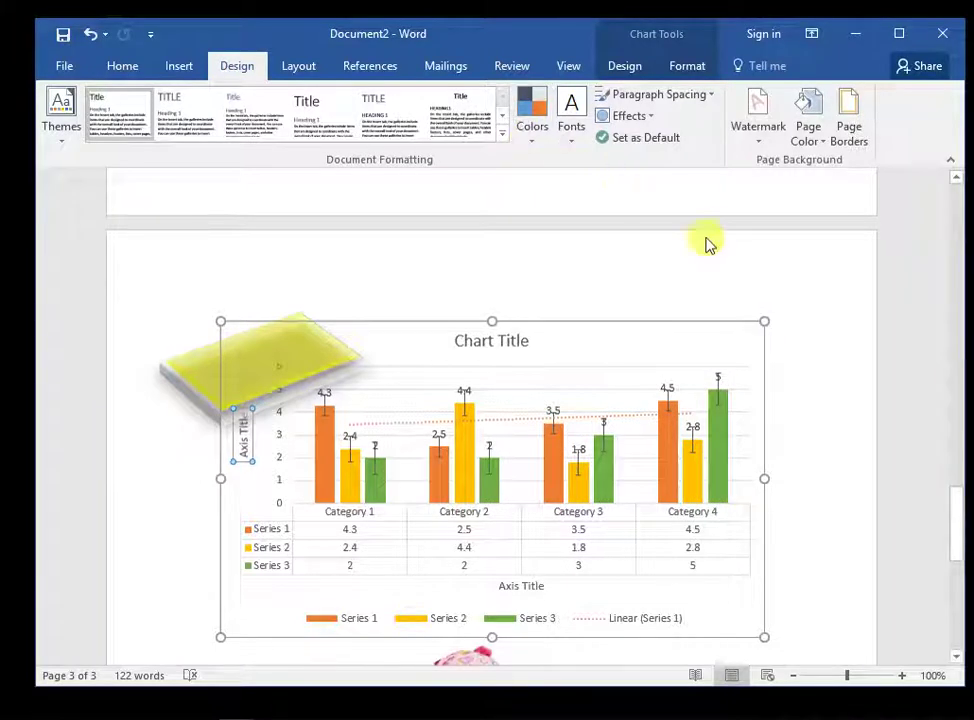
left_click(576, 145)
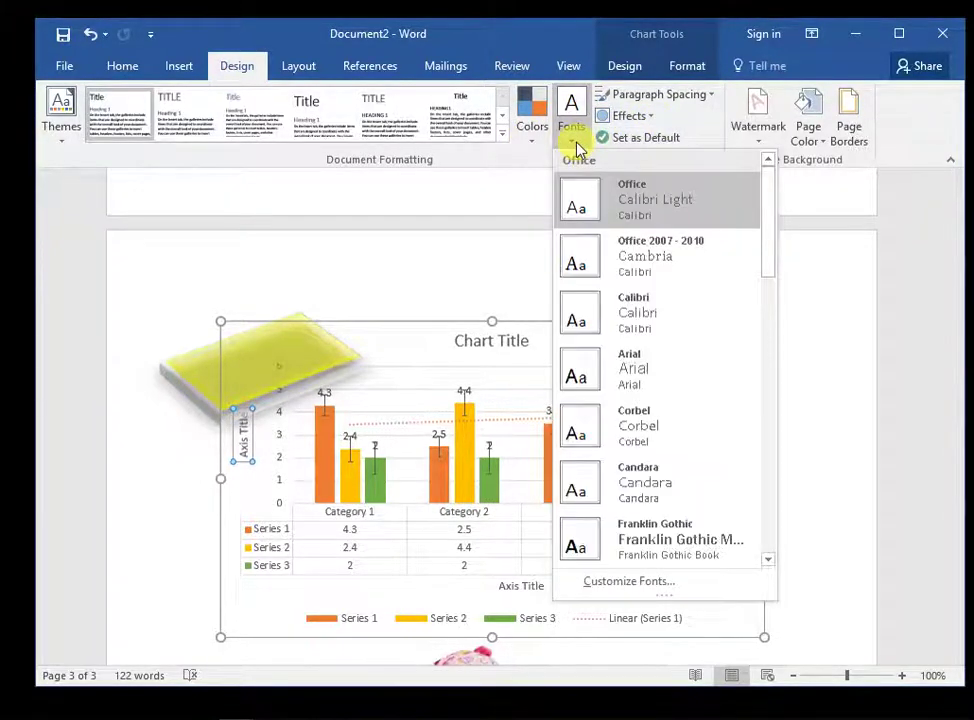
left_click(578, 146)
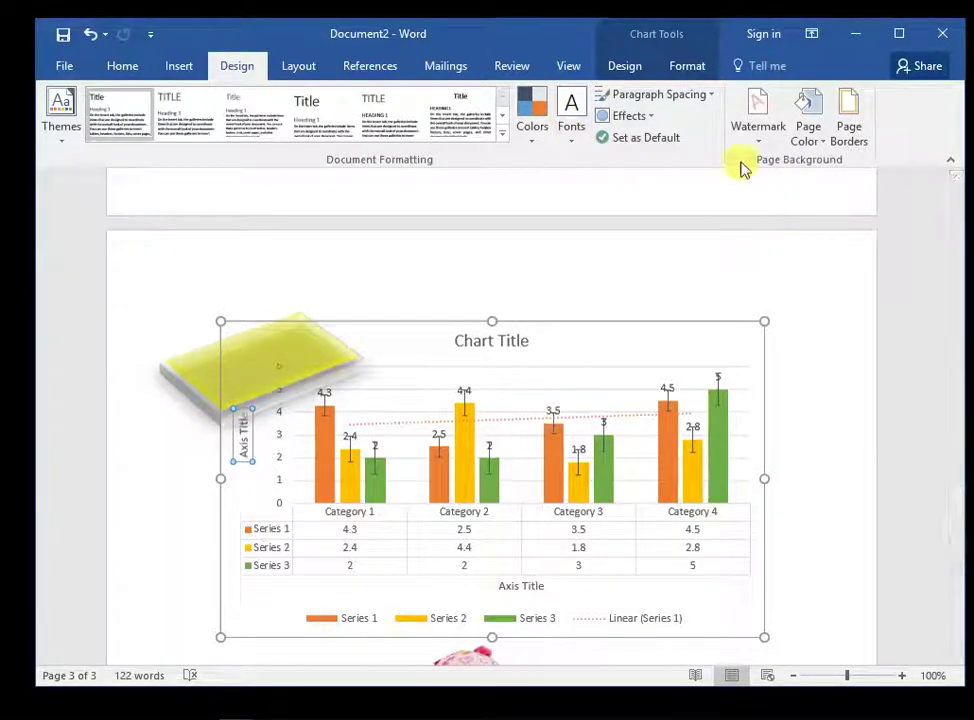
left_click(824, 146)
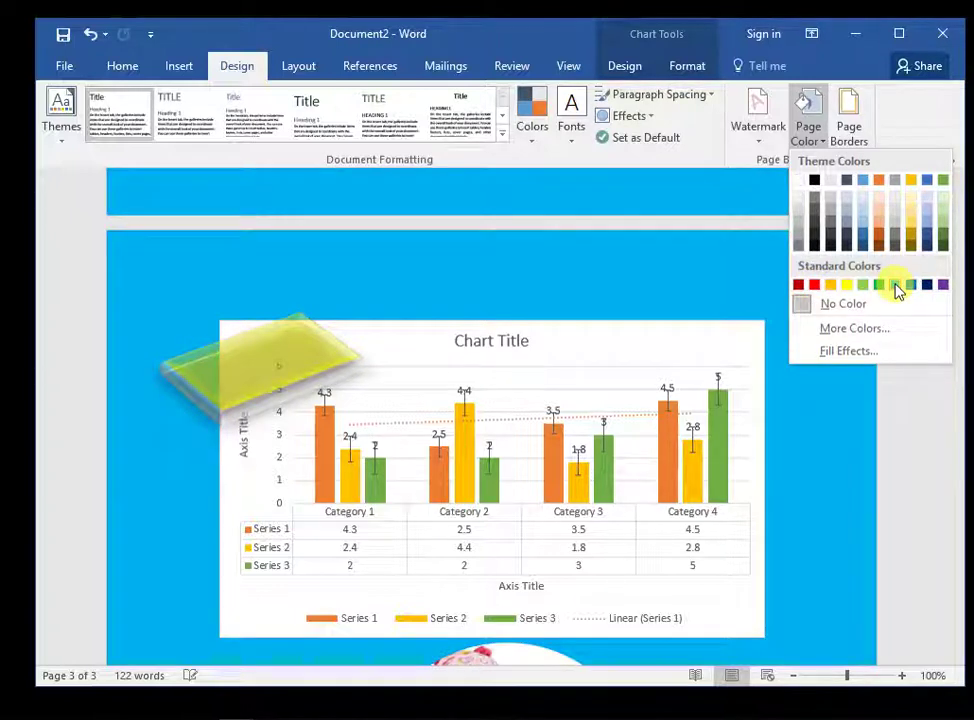
Step: Apply Light Blue from Standard Colors as the page colour
key("Escape")
left_click(822, 295)
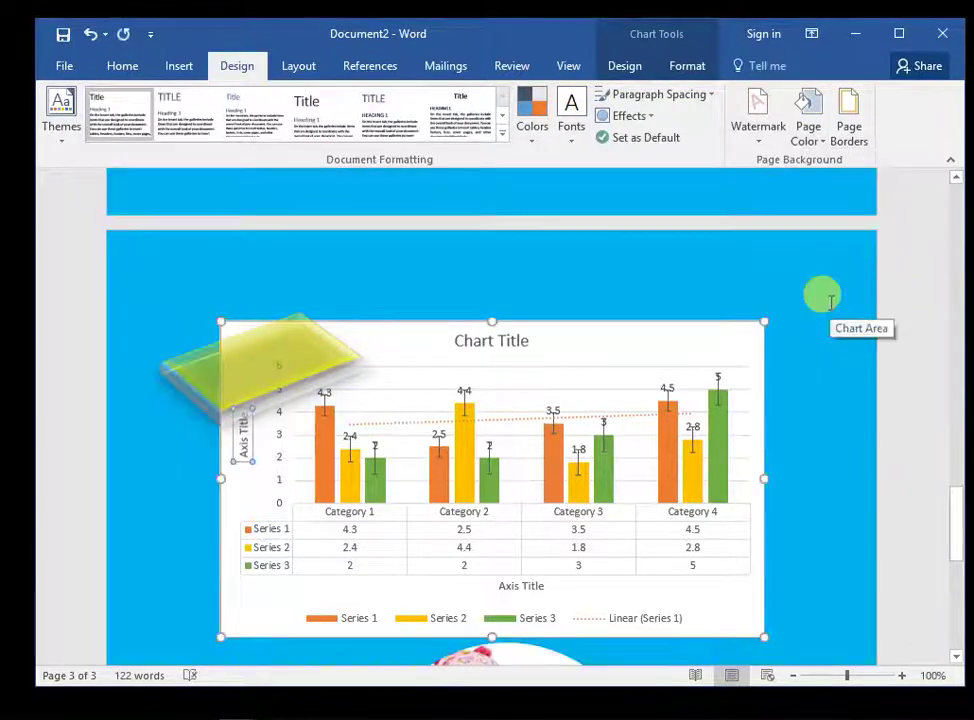
scroll(822, 295, "down", 1)
scroll(822, 295, "down", 4)
scroll(822, 295, "down", 4)
scroll(830, 300, "down", 3)
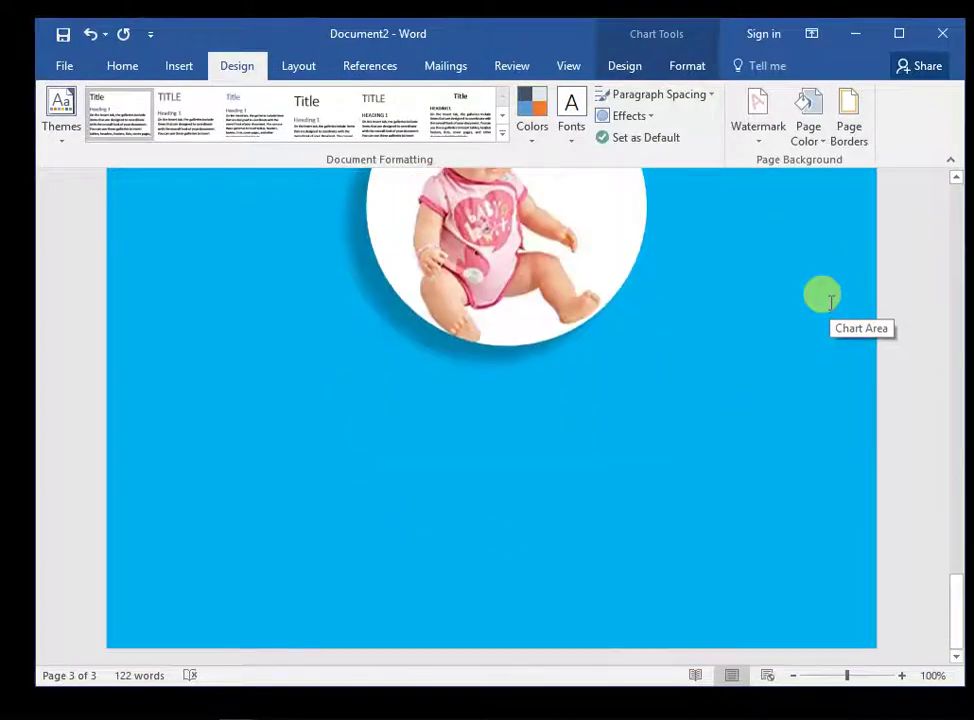
Step: Scroll through all three pages to check the blue background behind text, chart and doll picture
scroll(830, 300, "up", 4)
scroll(830, 300, "up", 5)
scroll(830, 300, "down", 4)
scroll(830, 300, "up", 3)
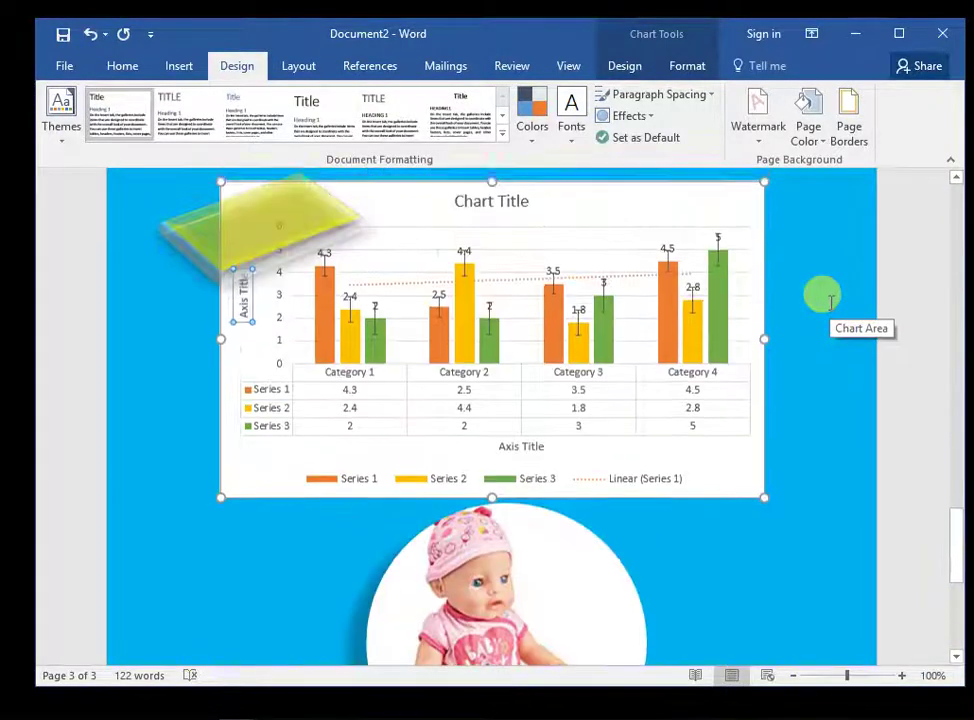
scroll(830, 300, "up", 5)
scroll(830, 300, "up", 5)
scroll(830, 300, "up", 3)
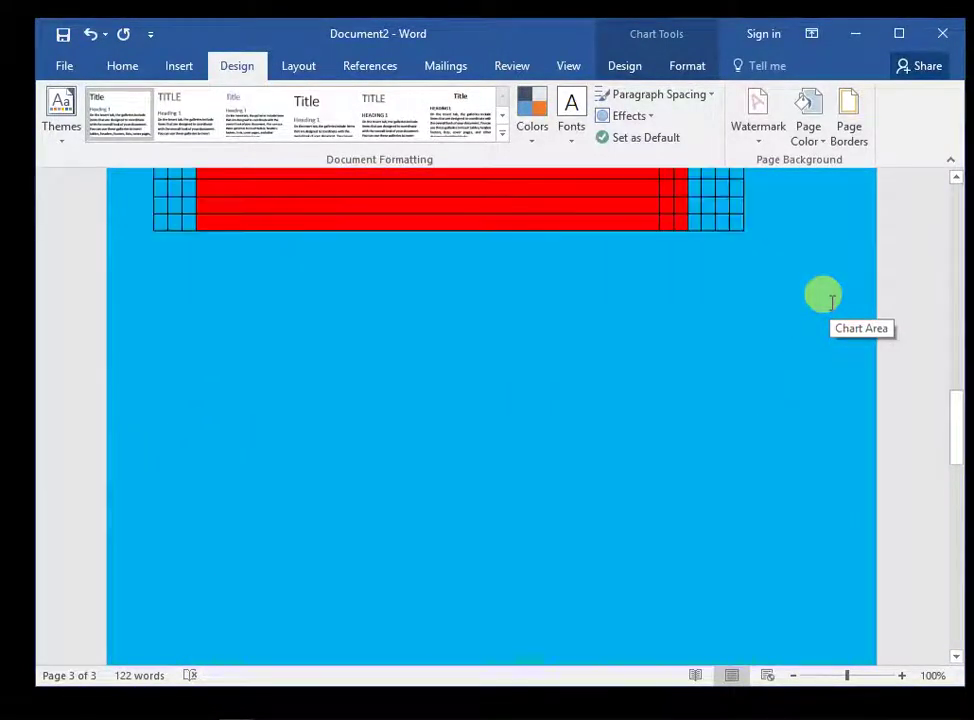
scroll(830, 300, "up", 3)
scroll(830, 300, "up", 3)
scroll(830, 300, "up", 5)
scroll(830, 300, "up", 5)
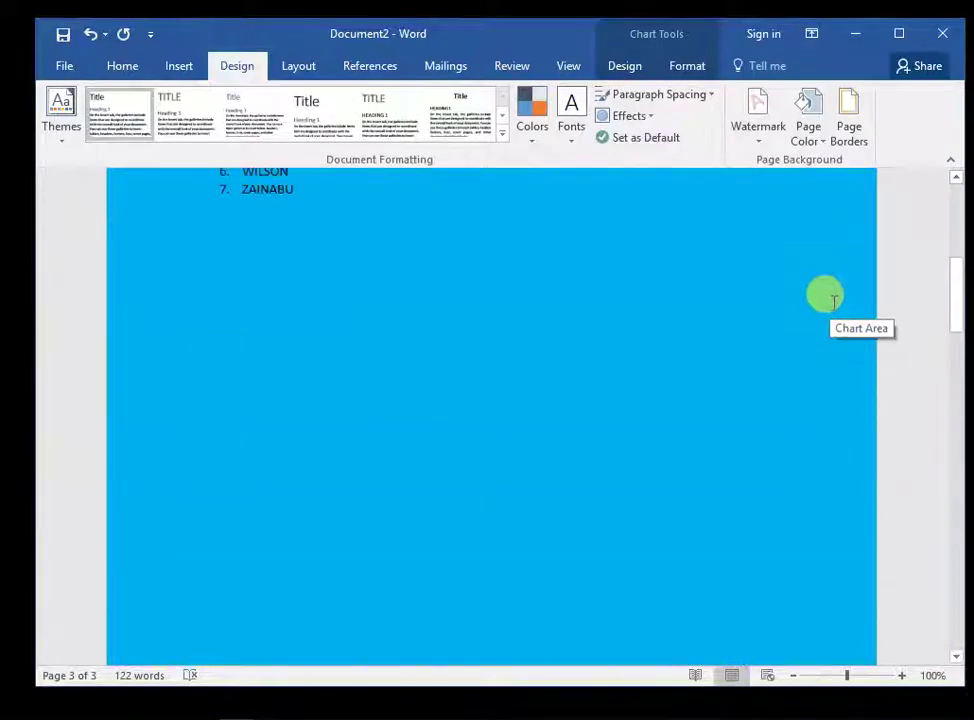
scroll(826, 300, "up", 5)
scroll(826, 300, "up", 3)
scroll(812, 293, "up", 1)
scroll(812, 293, "down", 1)
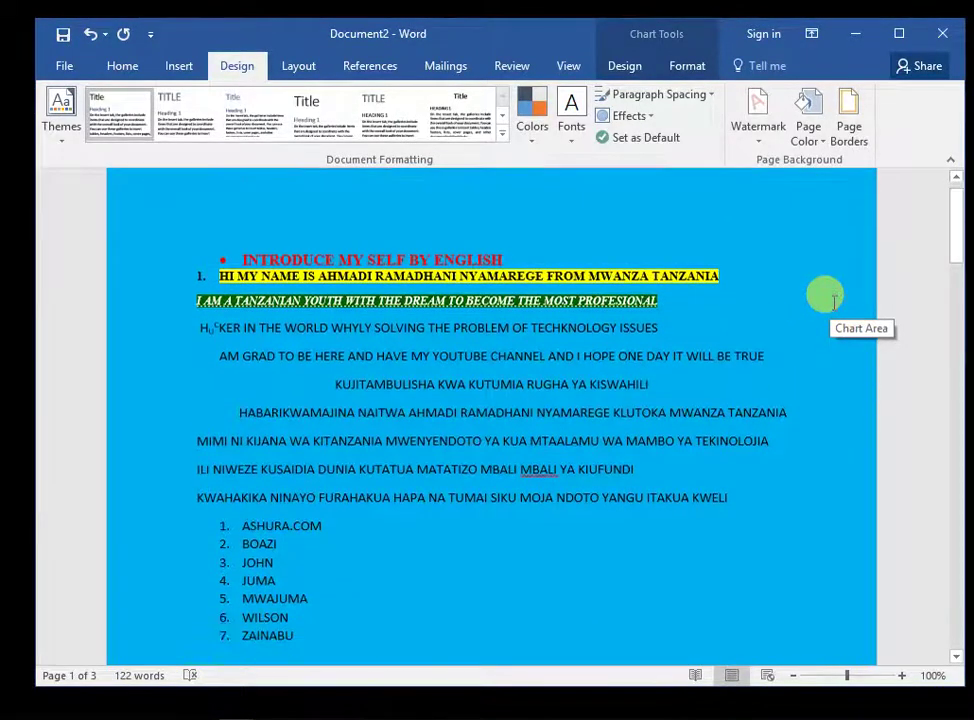
scroll(812, 293, "down", 5)
scroll(813, 293, "up", 3)
scroll(815, 293, "up", 2)
scroll(815, 293, "up", 2)
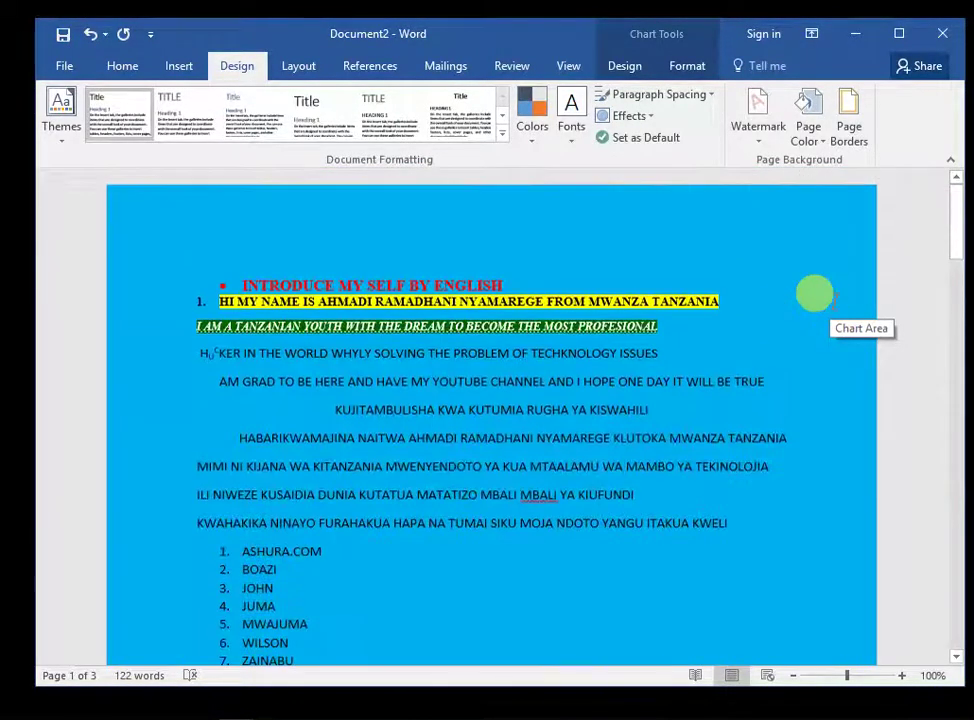
scroll(835, 301, "down", 5)
scroll(835, 301, "down", 5)
scroll(835, 301, "down", 5)
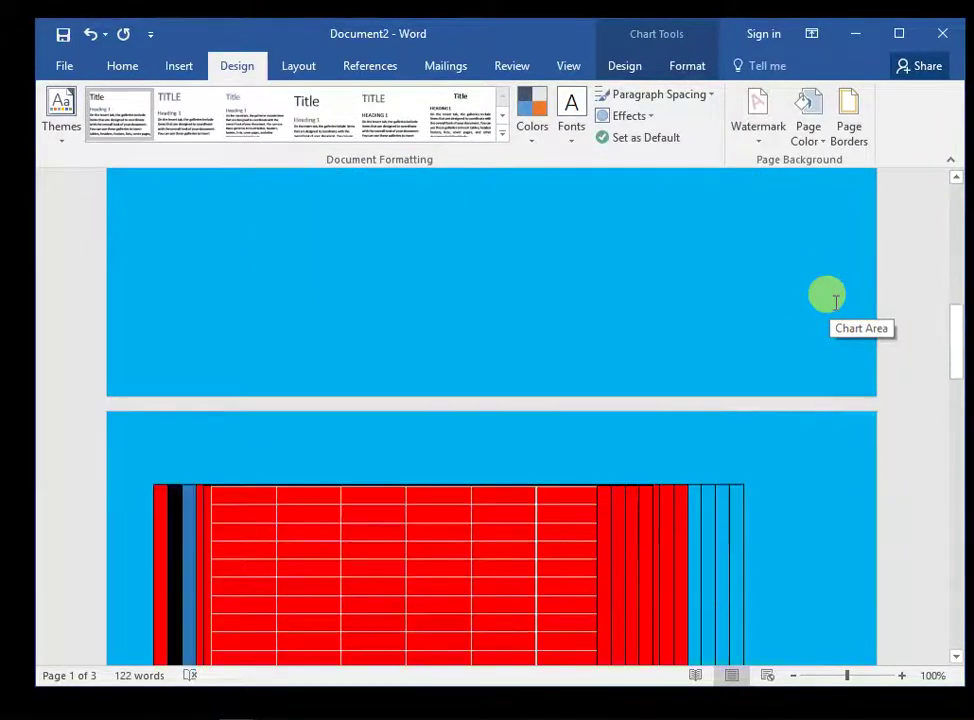
scroll(835, 301, "down", 6)
scroll(835, 301, "down", 5)
scroll(835, 301, "down", 5)
scroll(835, 301, "down", 5)
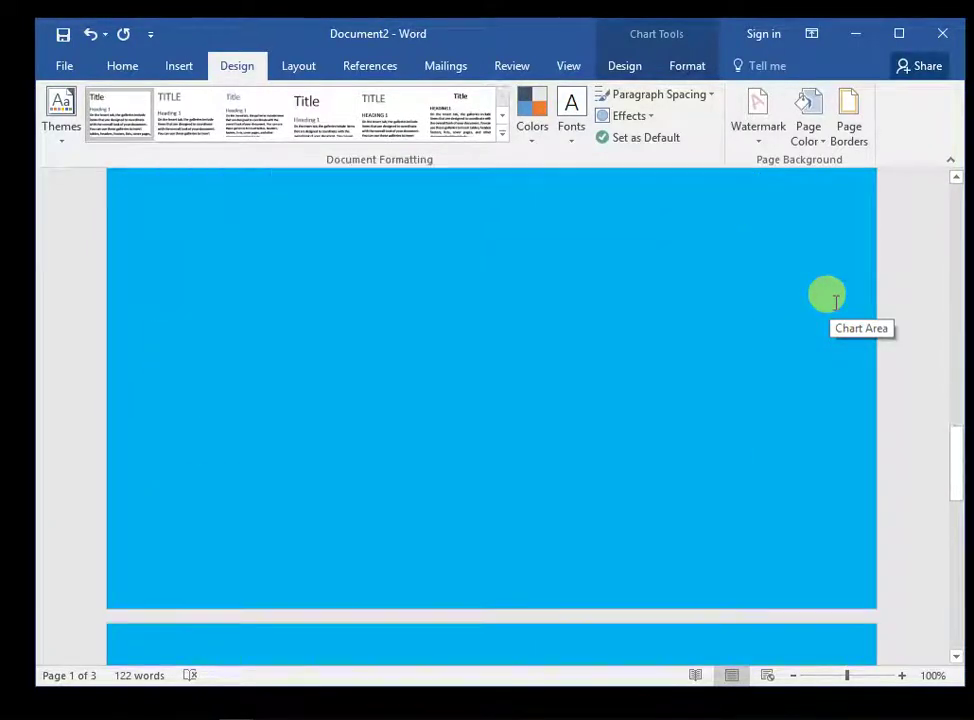
scroll(835, 301, "down", 5)
scroll(835, 301, "down", 5)
scroll(835, 301, "up", 5)
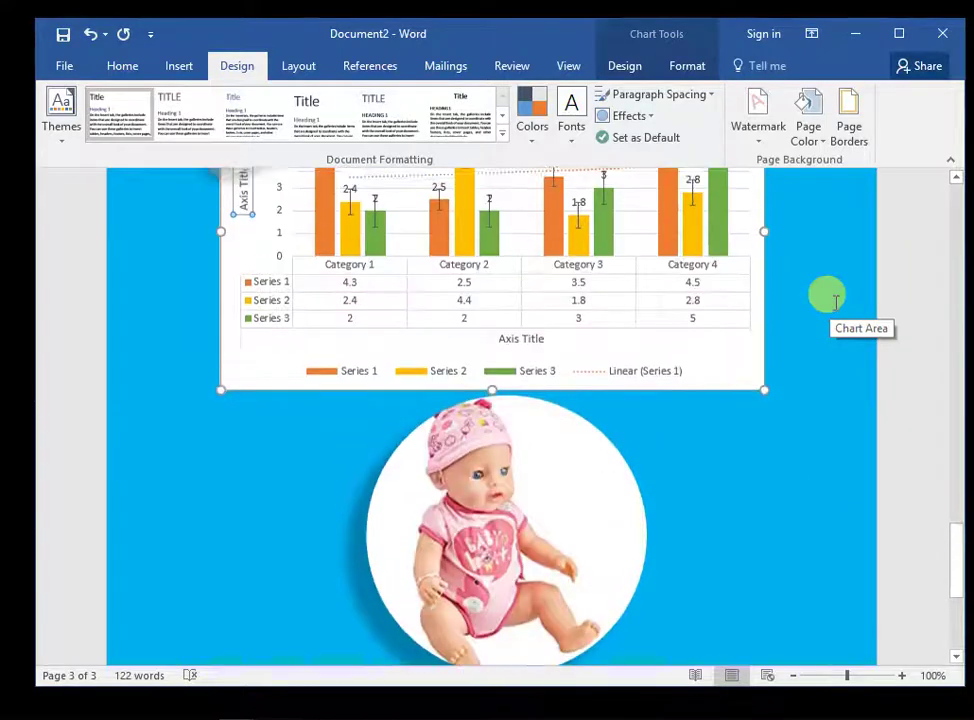
scroll(835, 301, "up", 2)
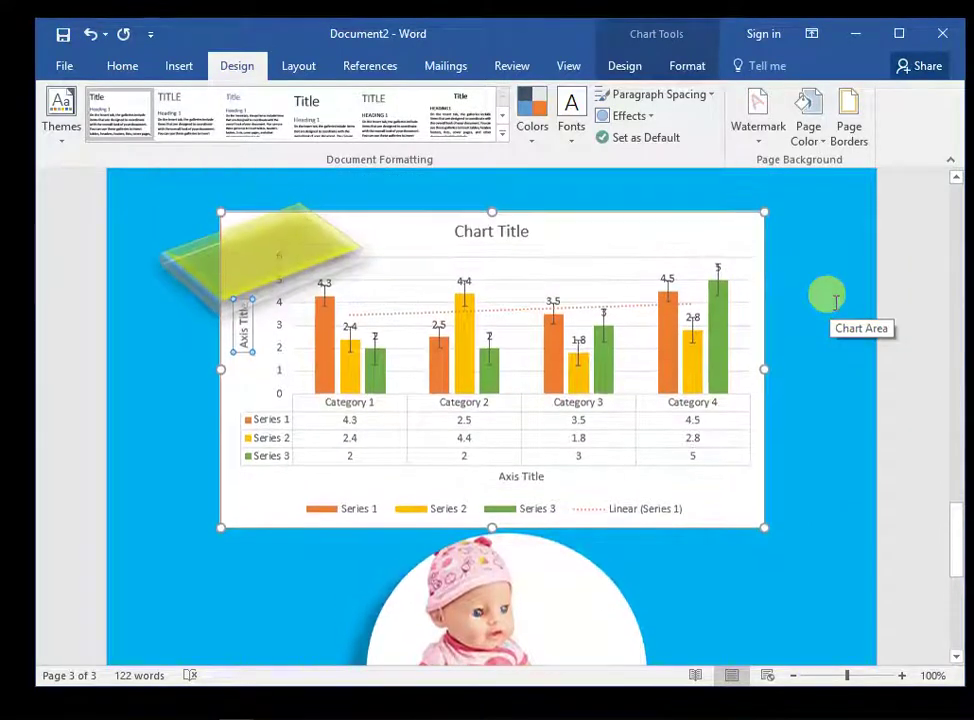
scroll(835, 301, "down", 1)
scroll(835, 301, "up", 1)
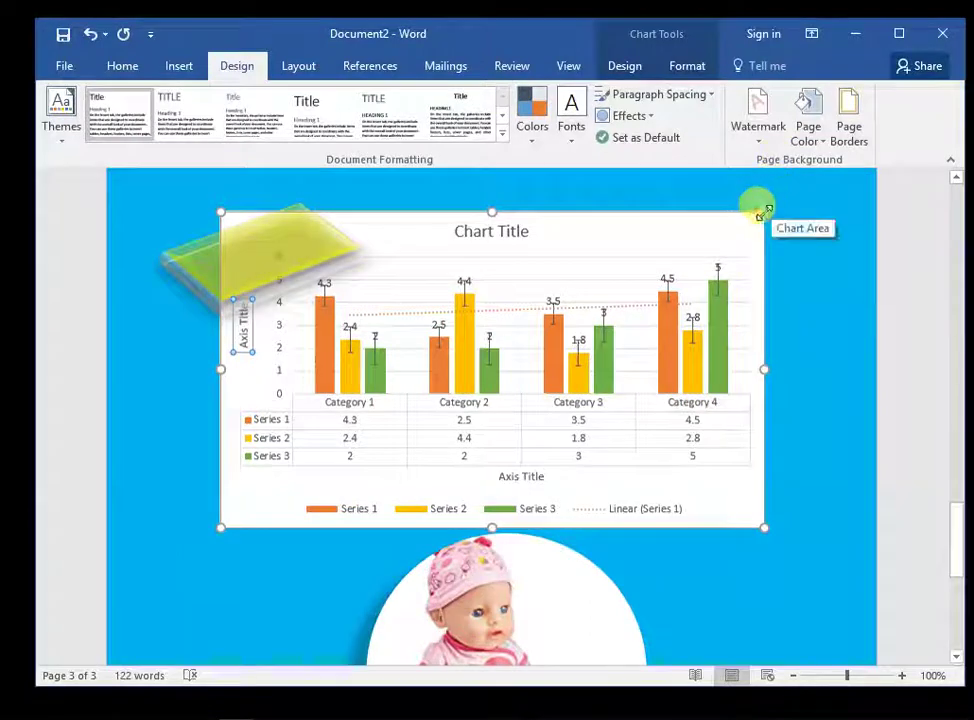
left_click(730, 233)
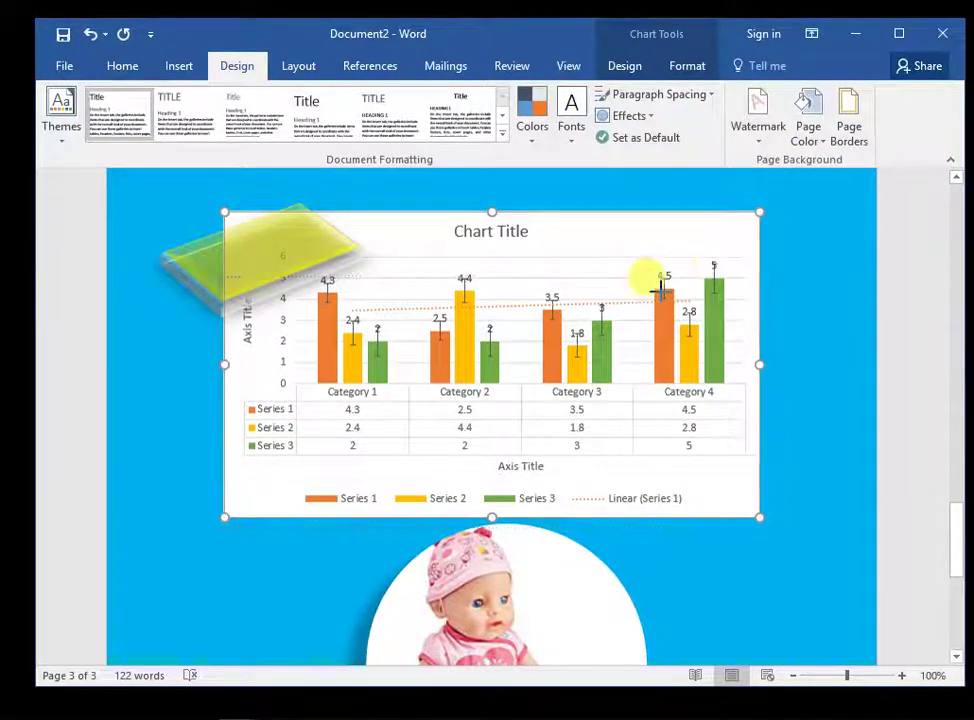
left_click_drag(740, 243, 710, 268)
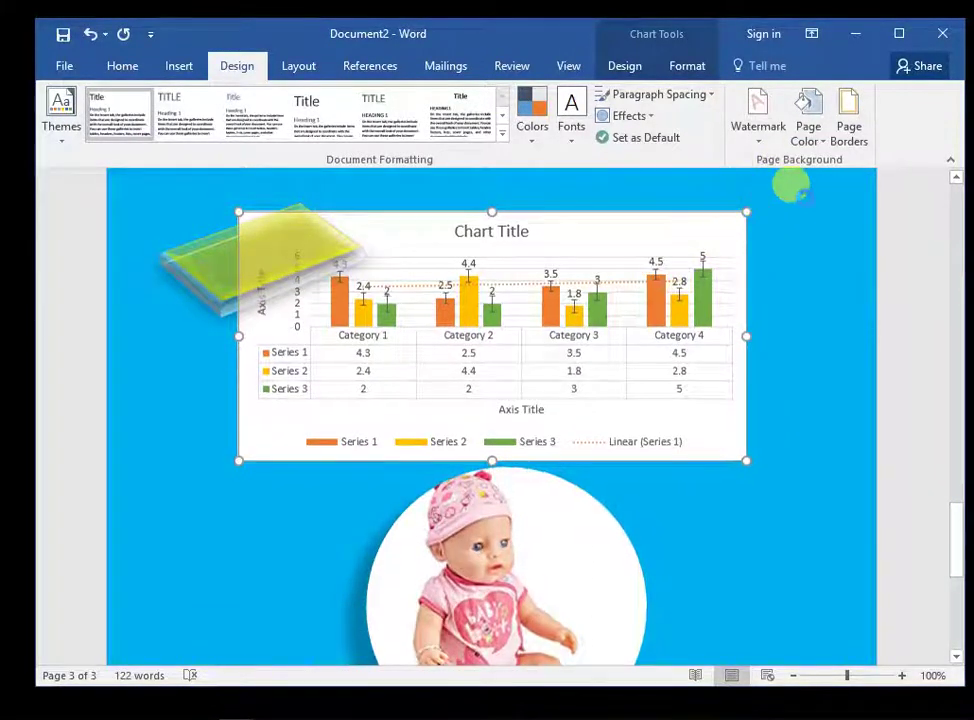
scroll(736, 391, "down", 2)
scroll(736, 391, "up", 1)
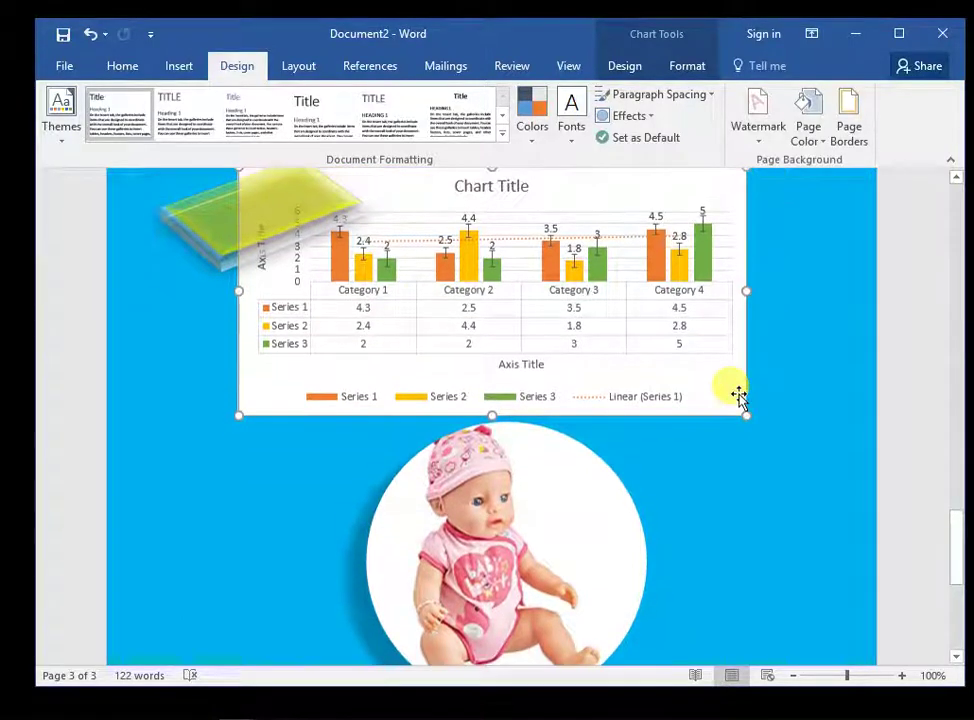
scroll(738, 396, "up", 2)
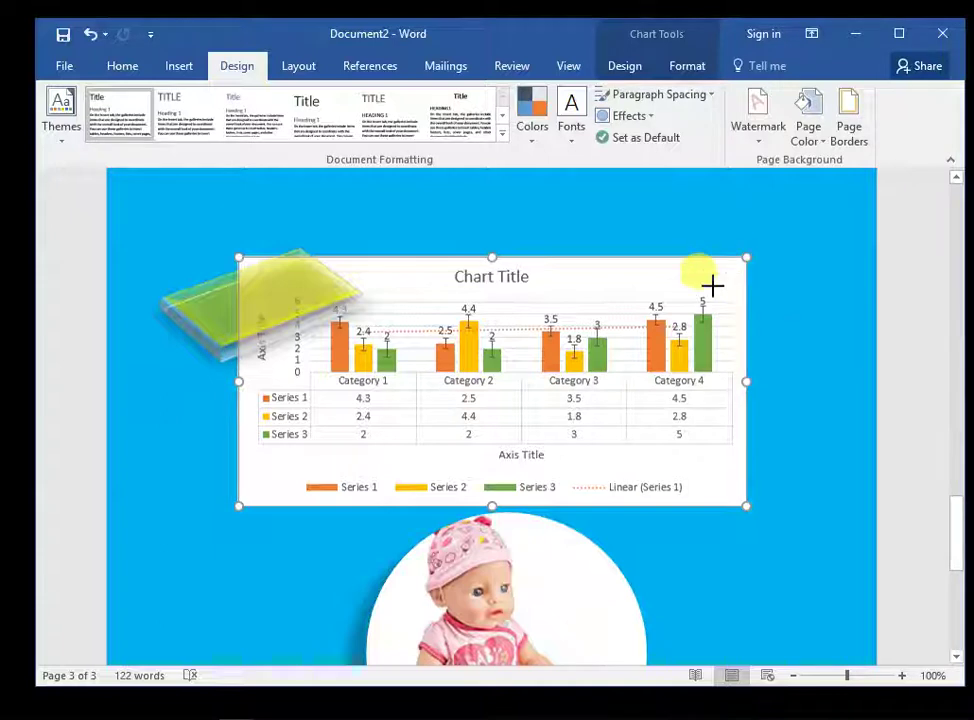
left_click_drag(750, 258, 716, 284)
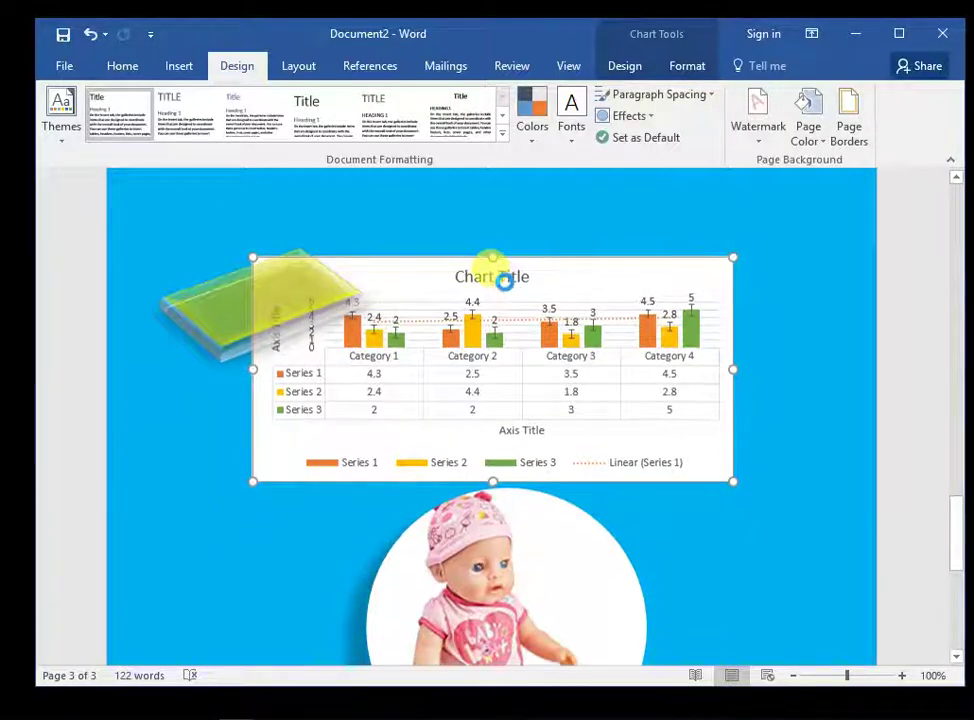
scroll(687, 433, "down", 3)
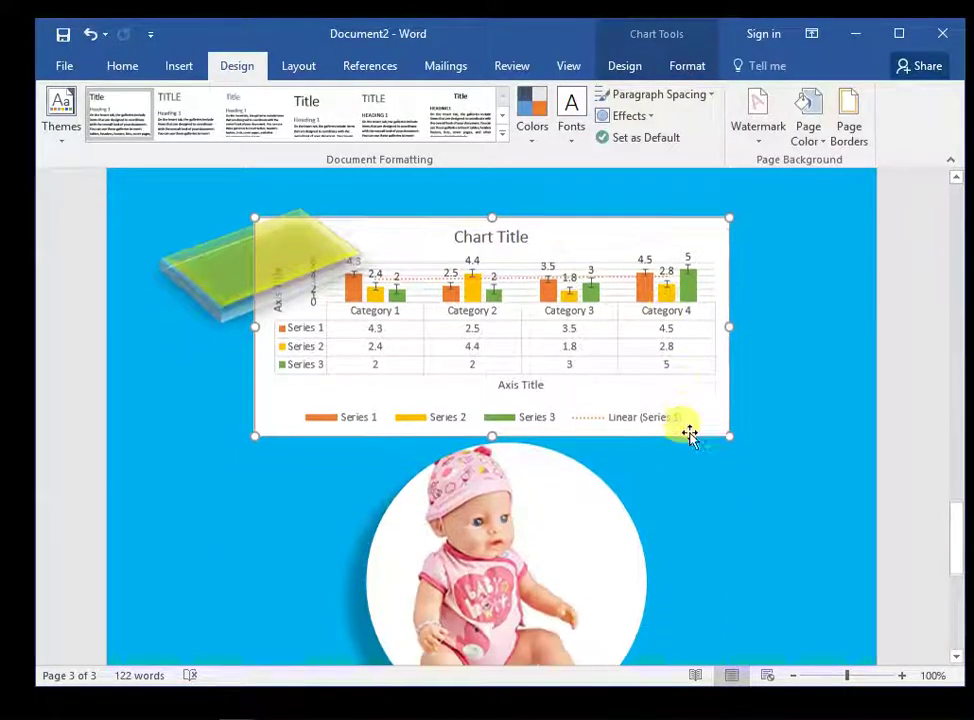
scroll(690, 432, "up", 1)
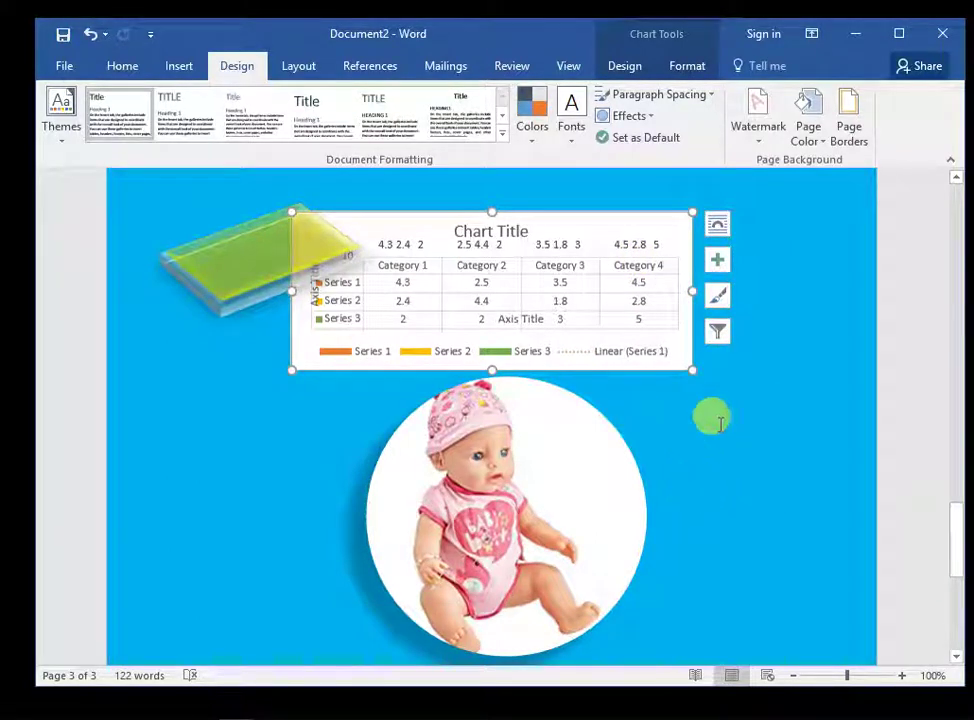
scroll(710, 422, "up", 2)
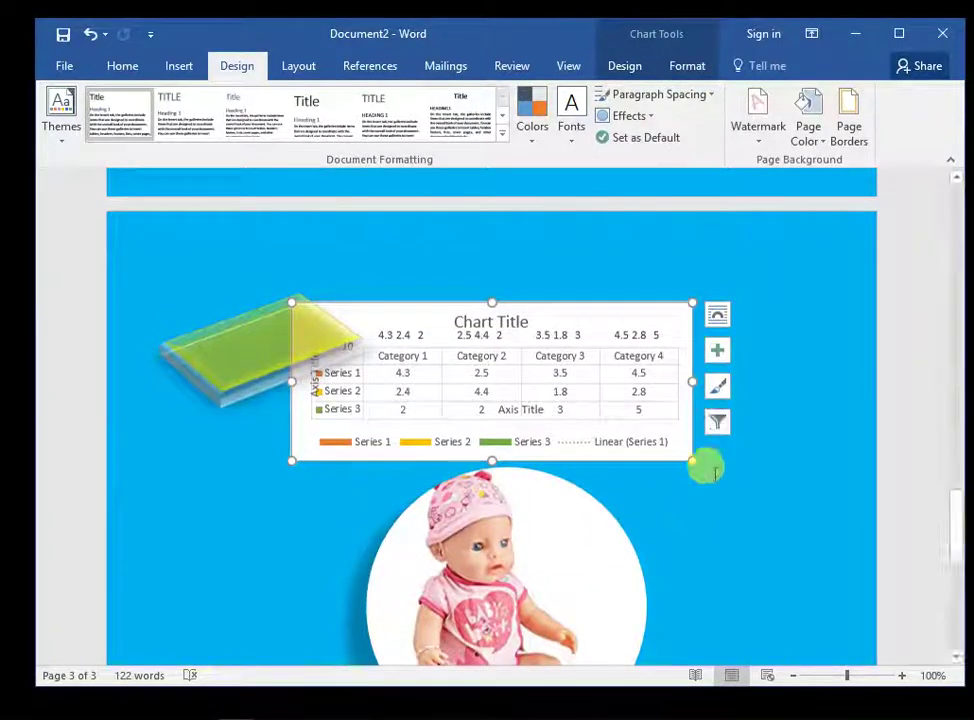
scroll(720, 440, "down", 1)
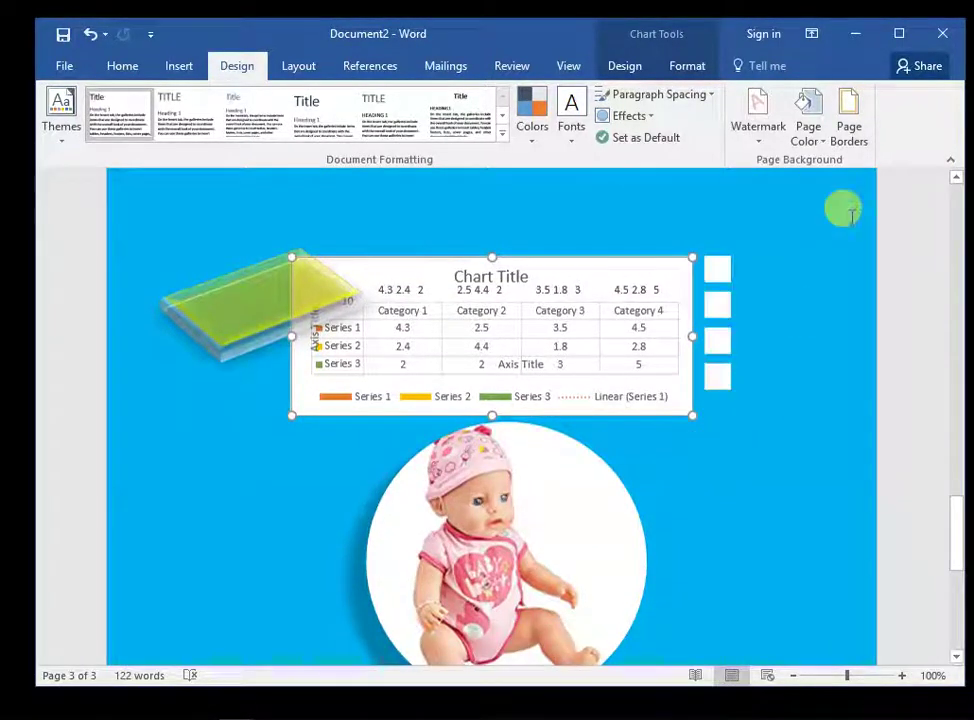
Step: In Page Borders, choose the Box setting with a thick solid line
left_click(852, 118)
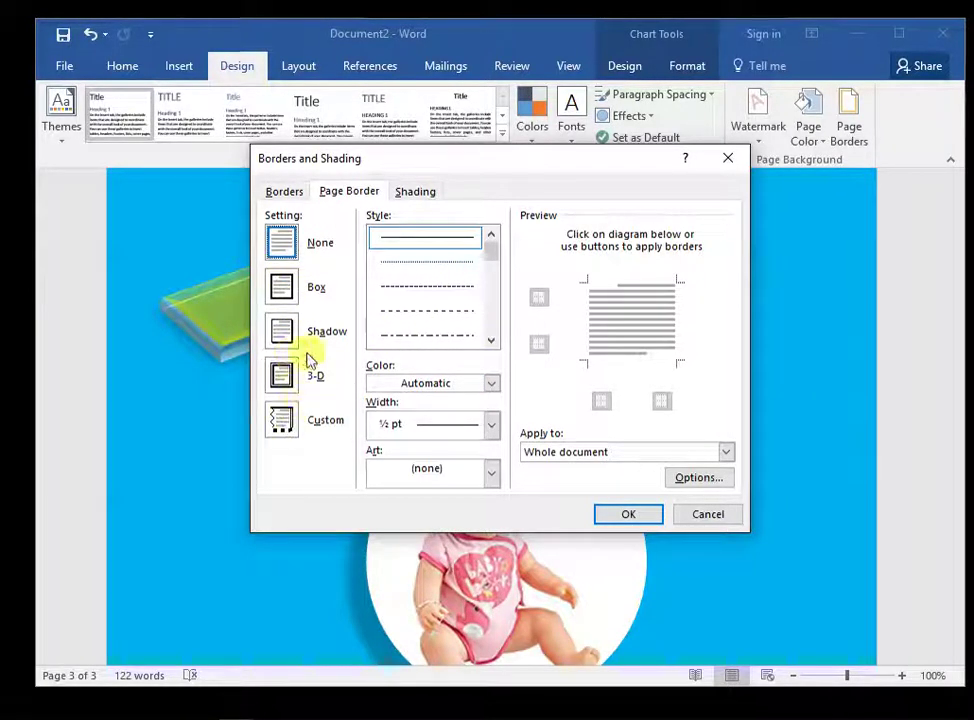
left_click(284, 289)
left_click(281, 241)
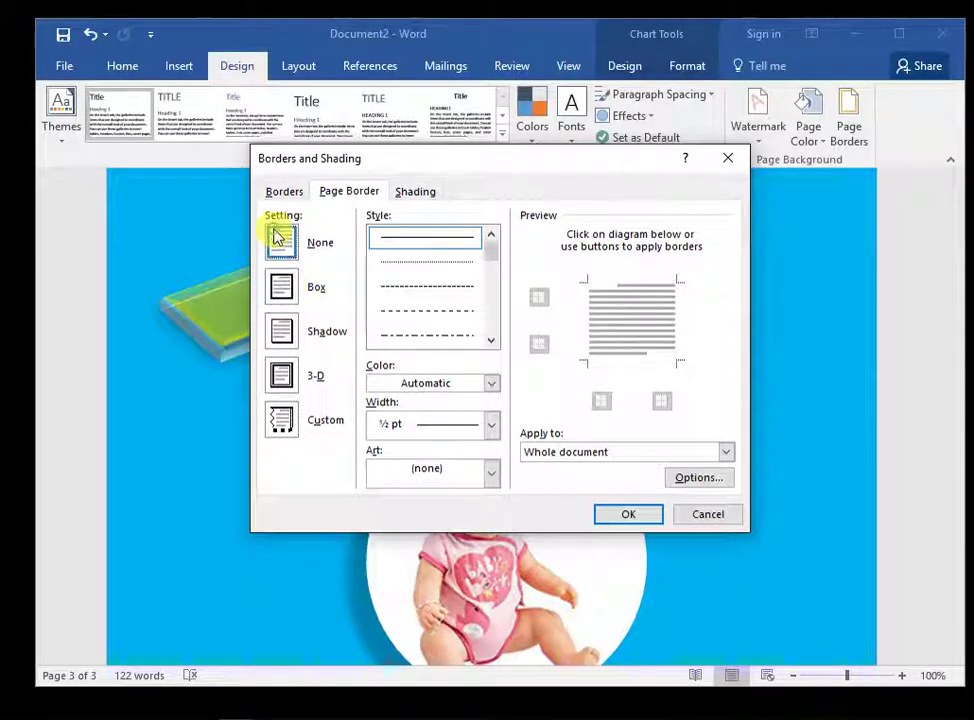
left_click(280, 287)
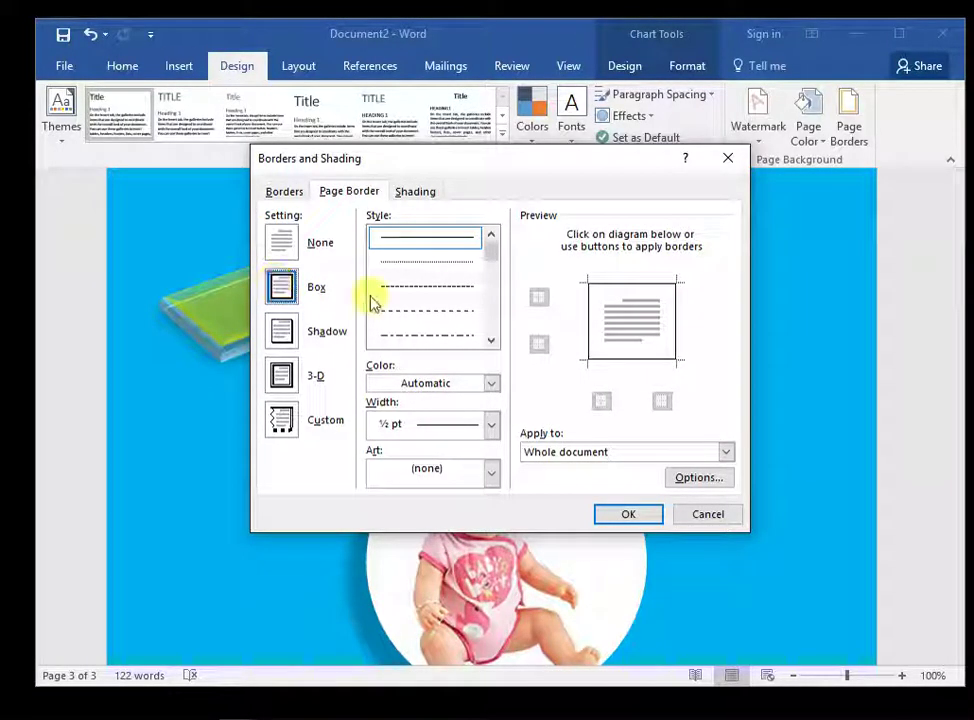
scroll(491, 338, "down", 2)
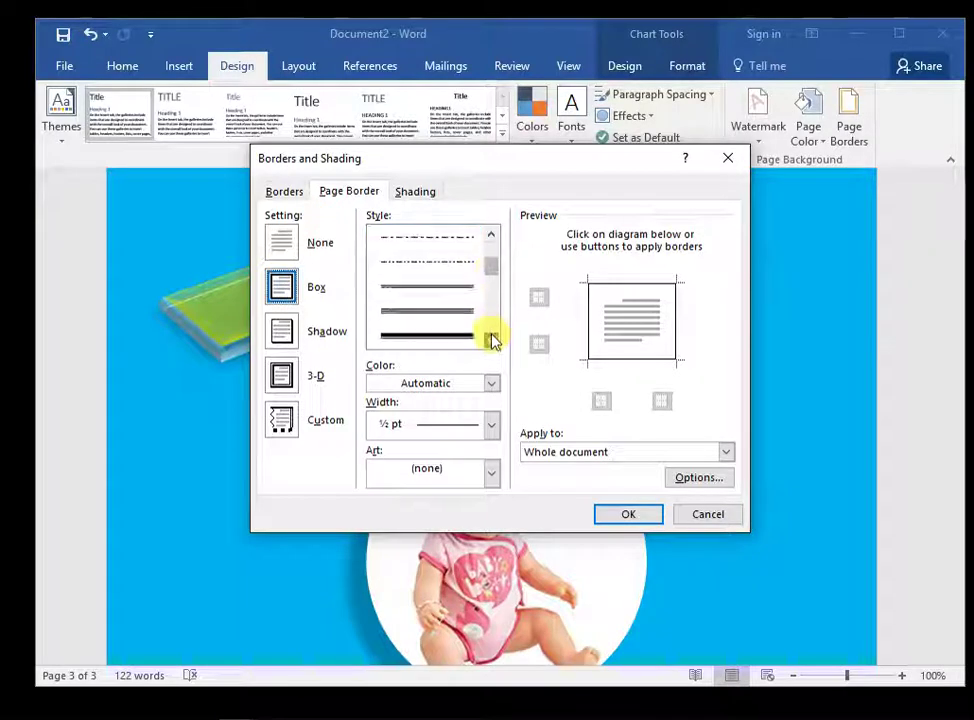
left_click(437, 314)
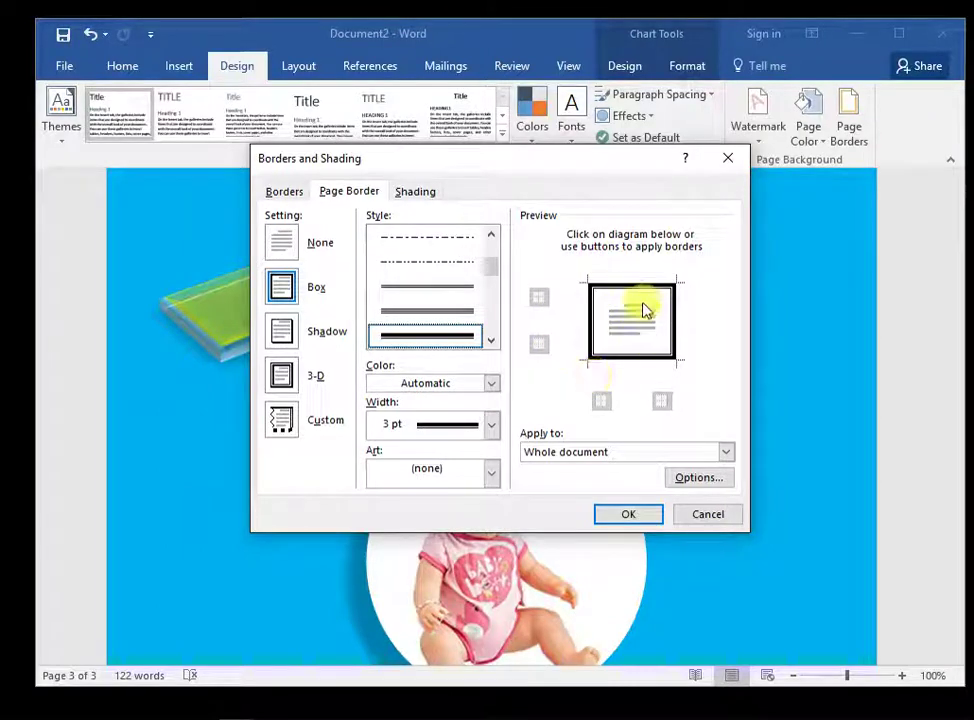
Step: Make the border red, 4½ pt wide with the red apple art, and apply it
left_click(493, 385)
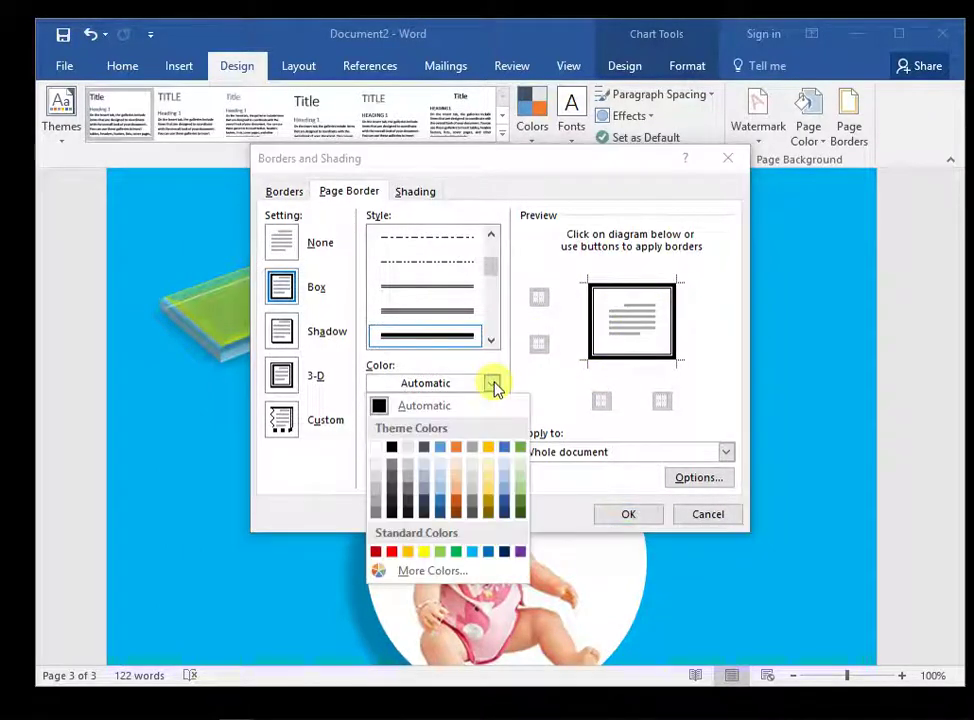
left_click(391, 551)
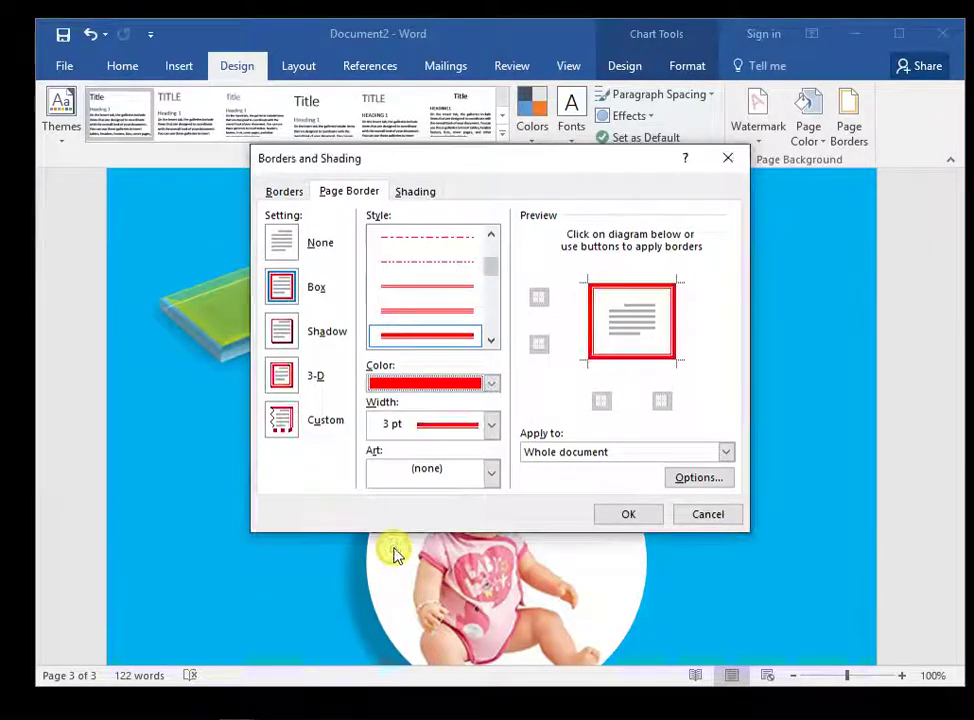
left_click(490, 427)
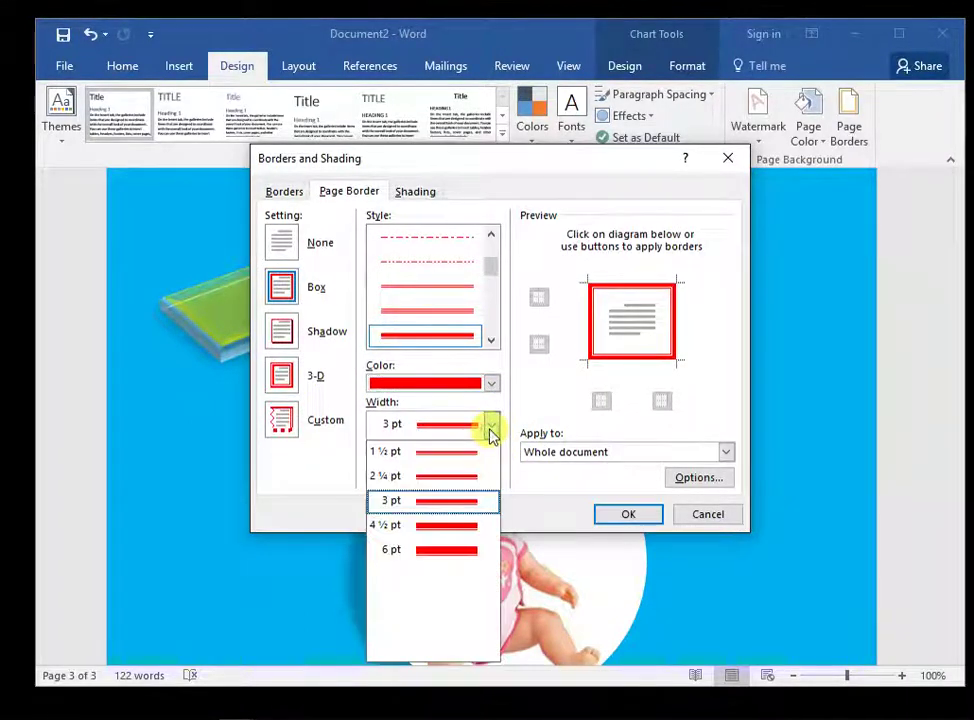
left_click(461, 526)
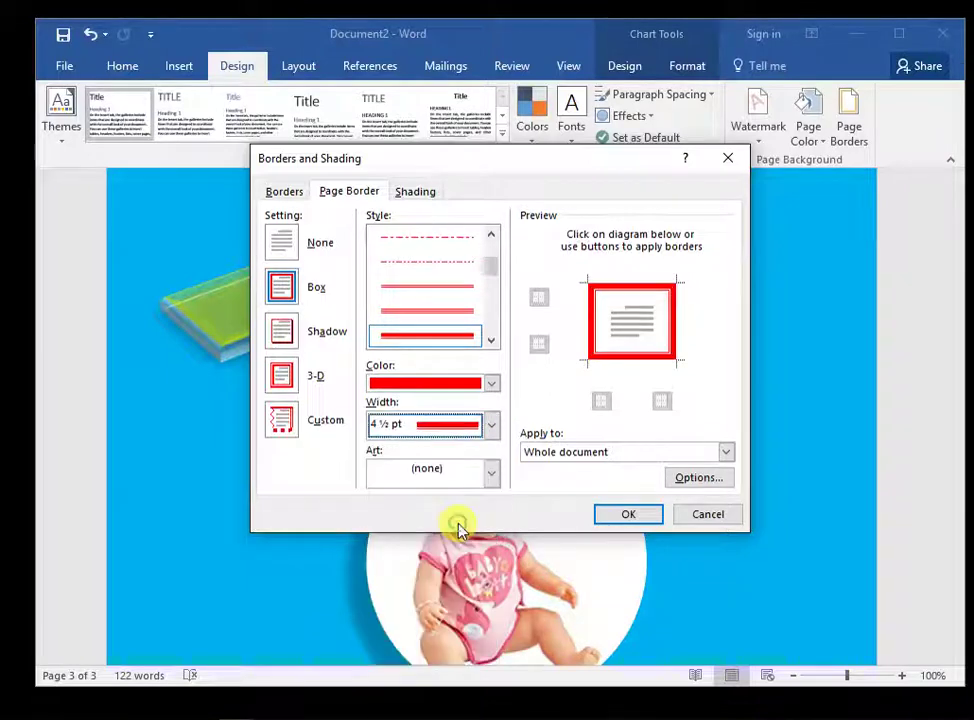
left_click(492, 478)
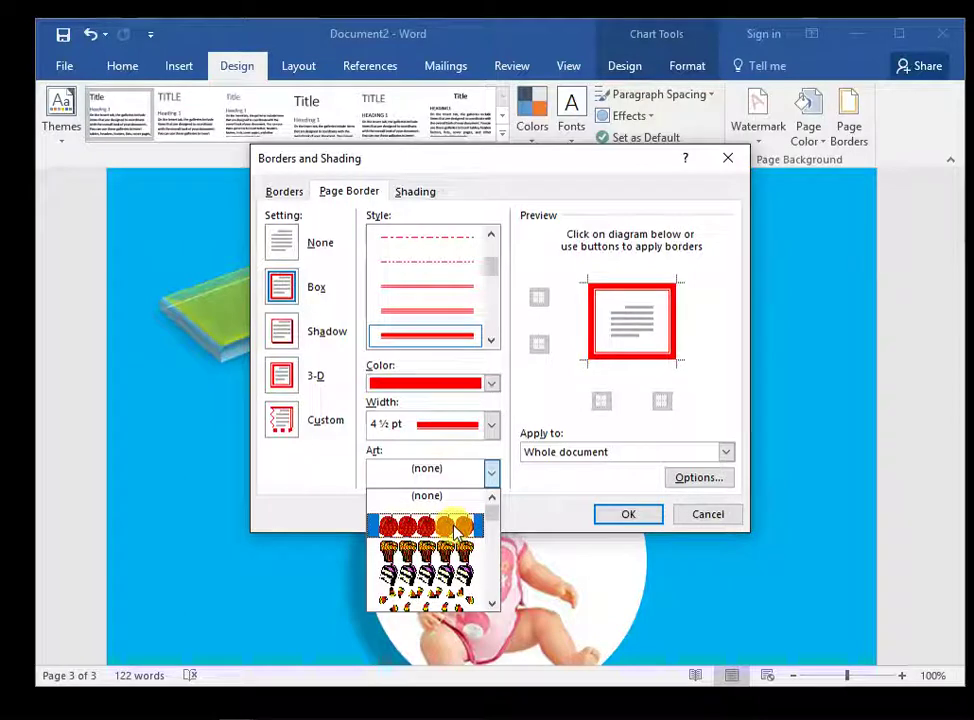
left_click(455, 528)
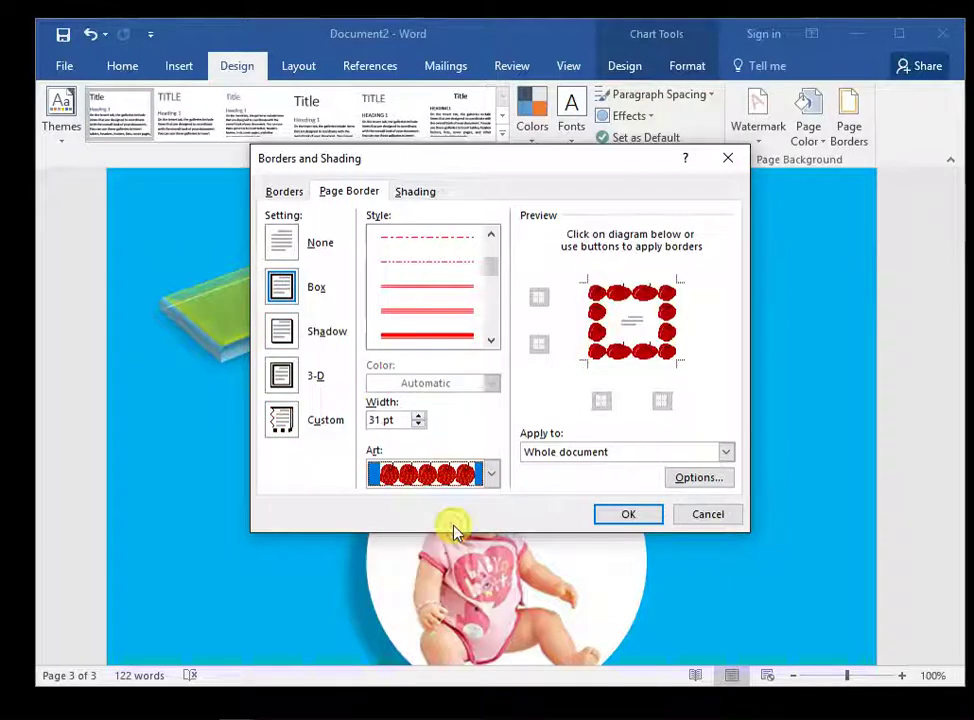
left_click(626, 516)
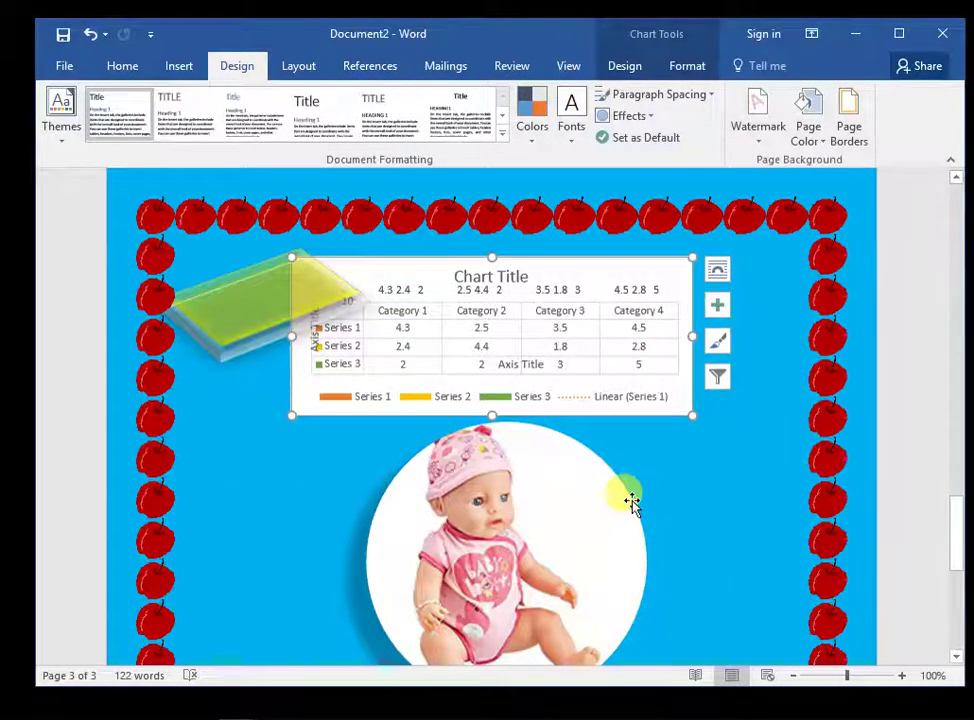
scroll(625, 408, "up", 2)
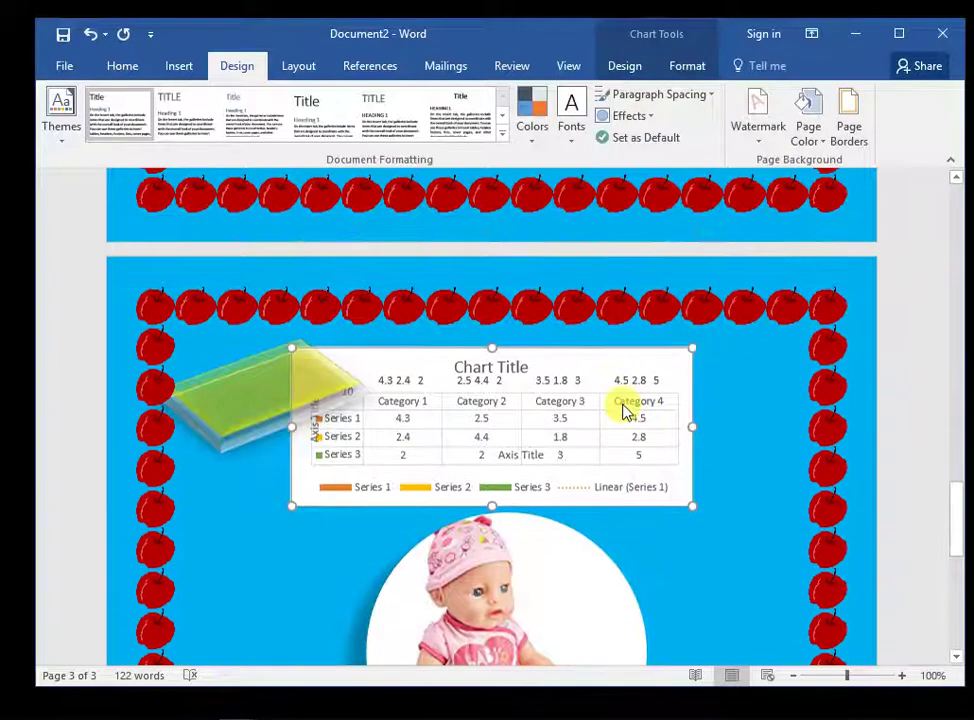
scroll(622, 405, "down", 4)
scroll(622, 405, "down", 1)
scroll(622, 405, "down", 2)
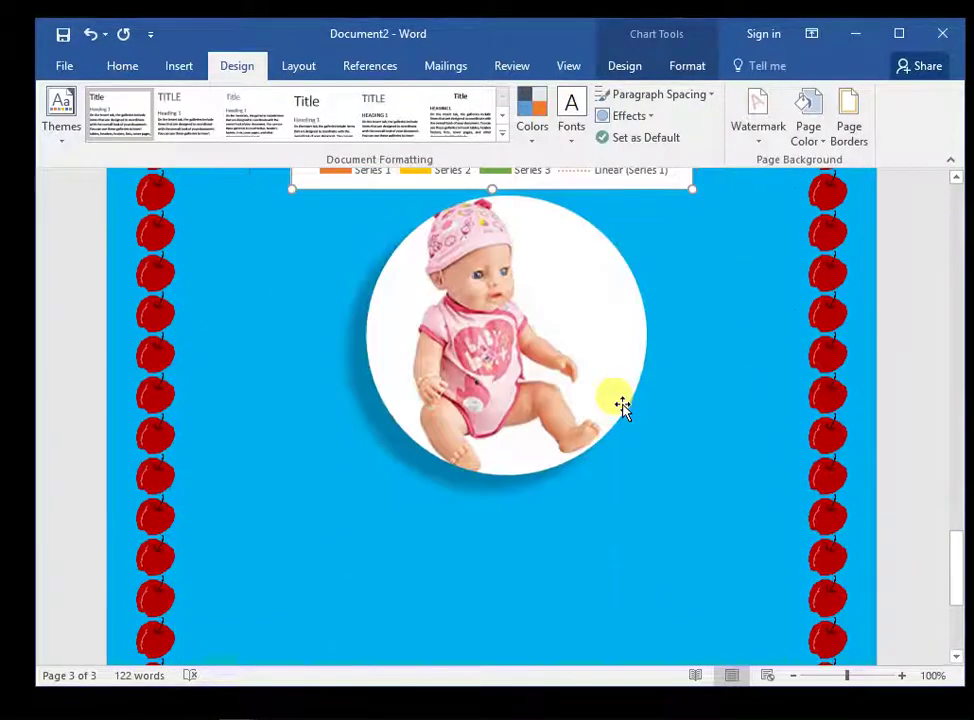
scroll(622, 405, "down", 1)
scroll(621, 402, "down", 2)
scroll(621, 402, "down", 1)
scroll(621, 402, "down", 2)
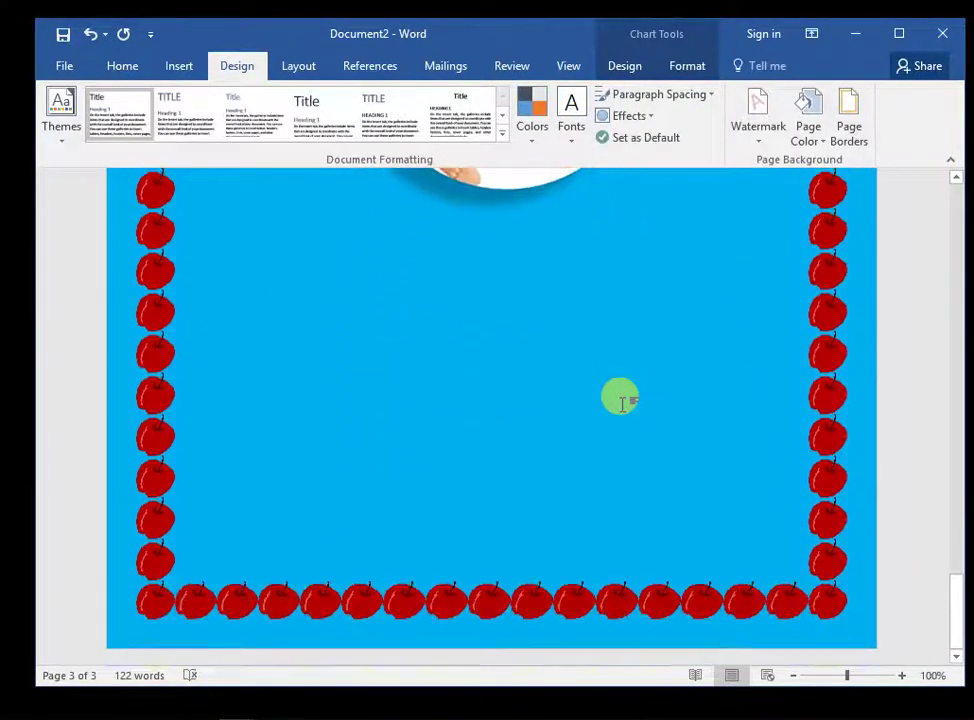
scroll(622, 402, "up", 2)
scroll(622, 402, "up", 2)
scroll(625, 405, "up", 2)
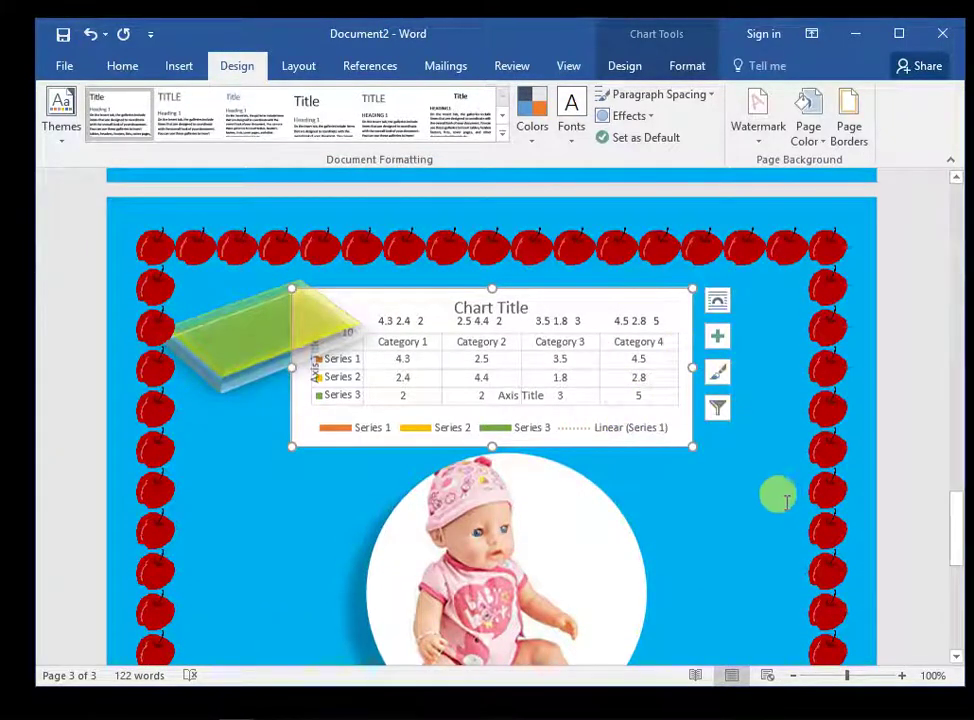
scroll(770, 488, "down", 1)
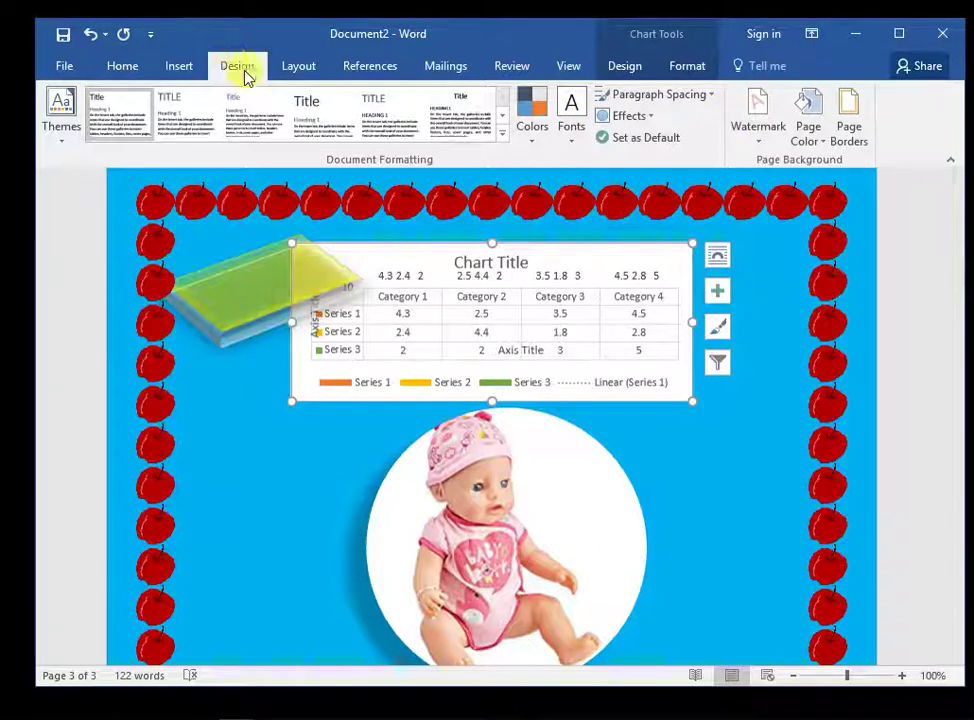
Step: Browse the Layout tab's Margins, Orientation and Size presets, leaving the page portrait
left_click(302, 65)
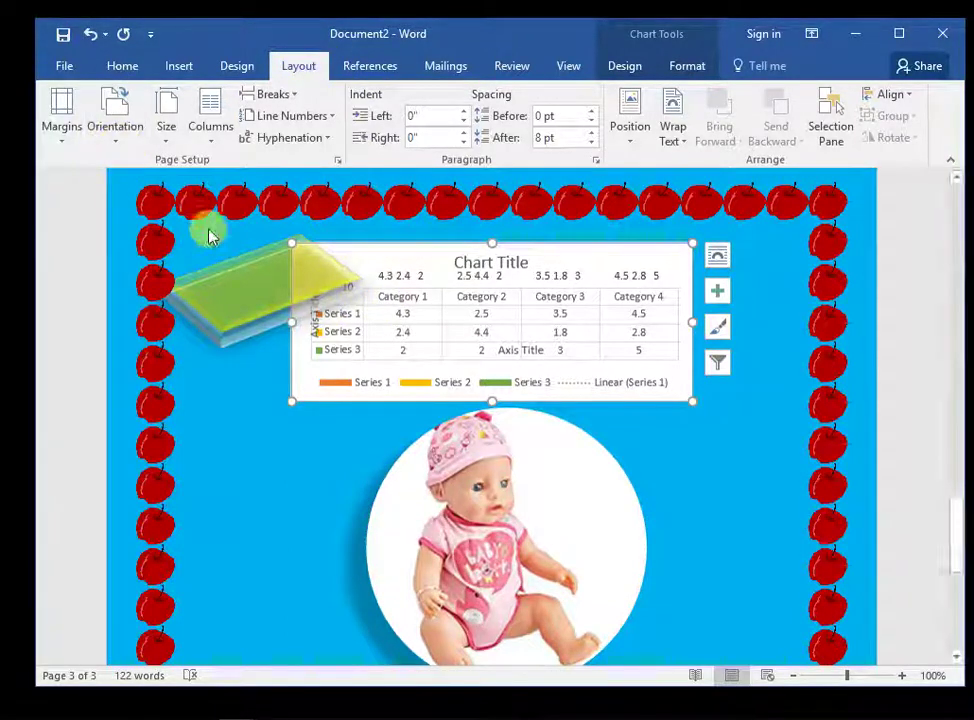
left_click(63, 140)
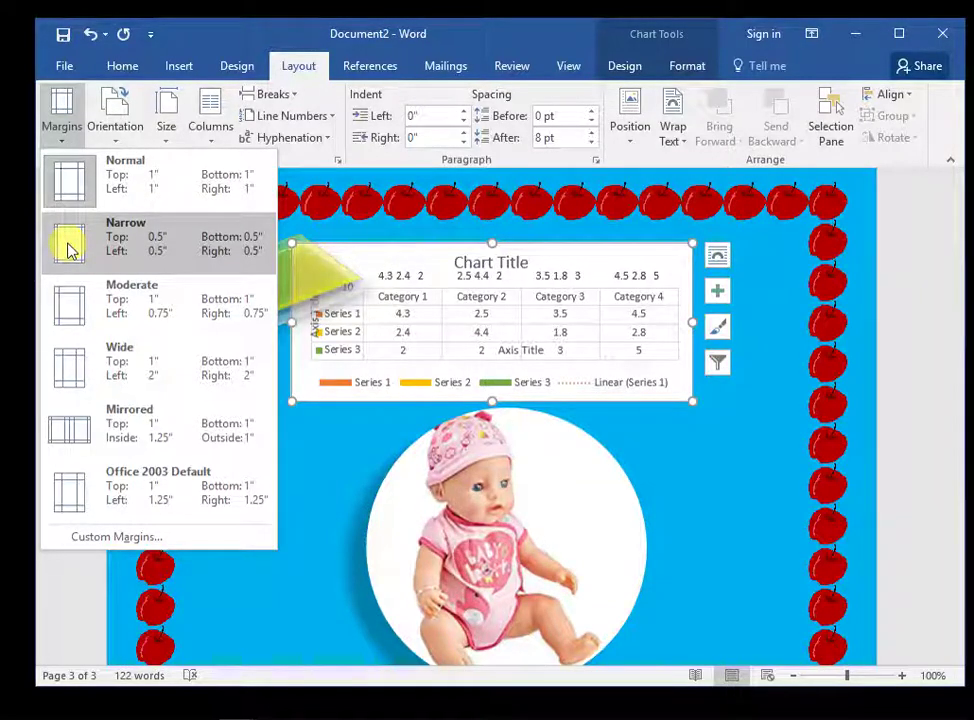
left_click(118, 142)
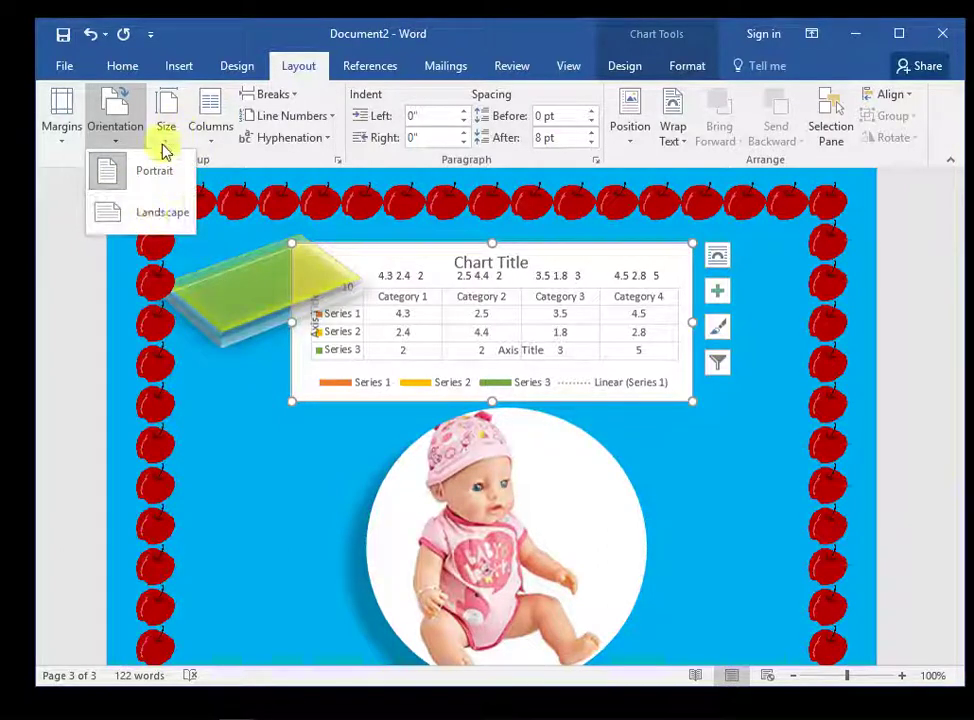
left_click(165, 148)
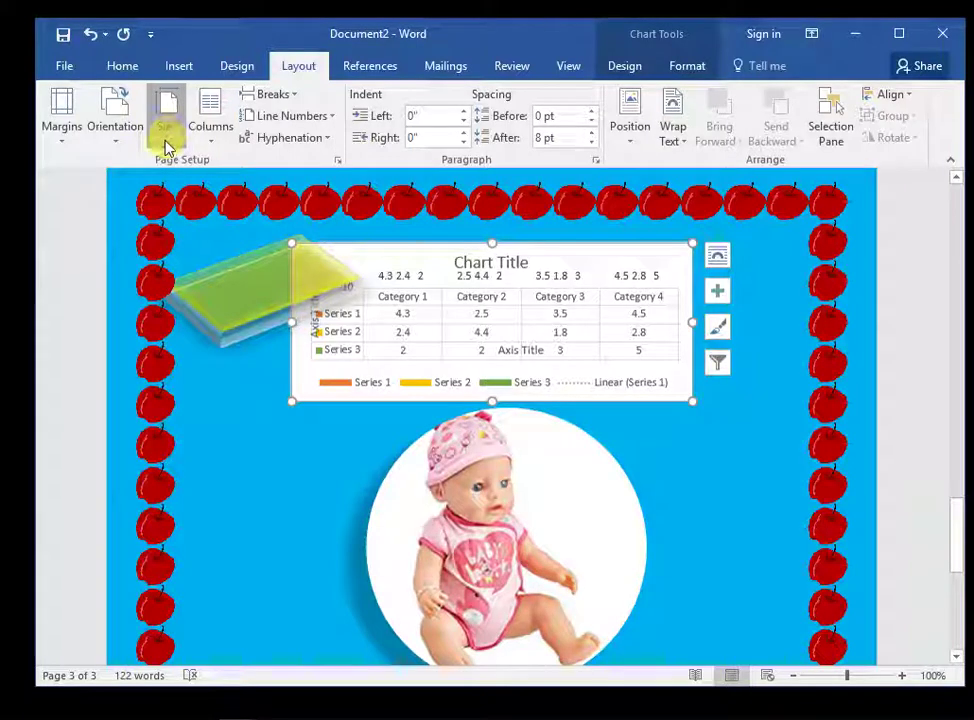
left_click(163, 133)
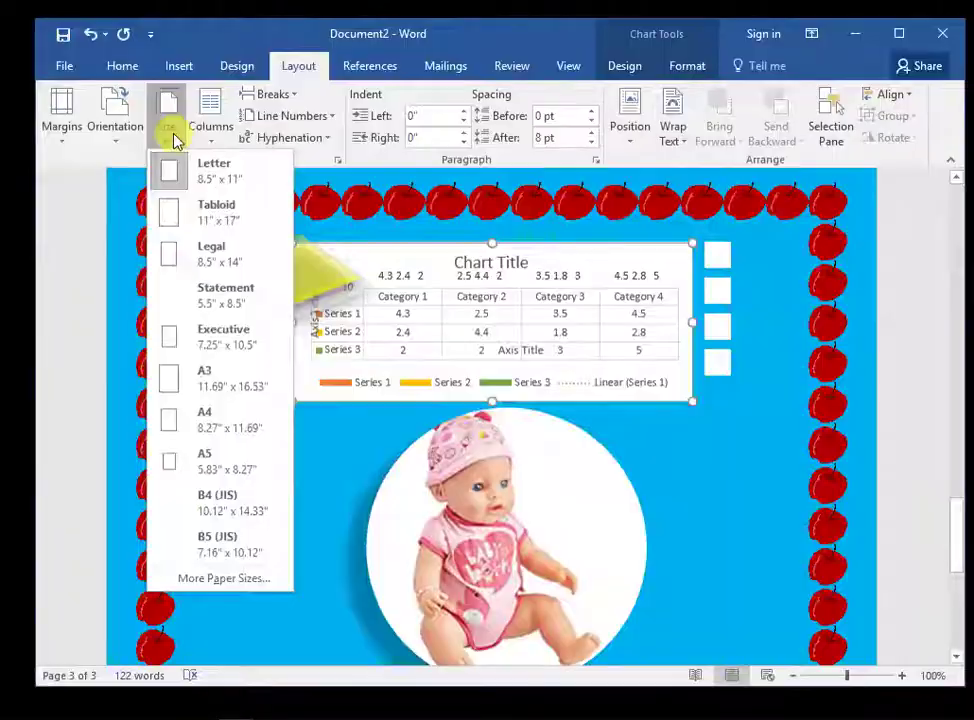
left_click(172, 134)
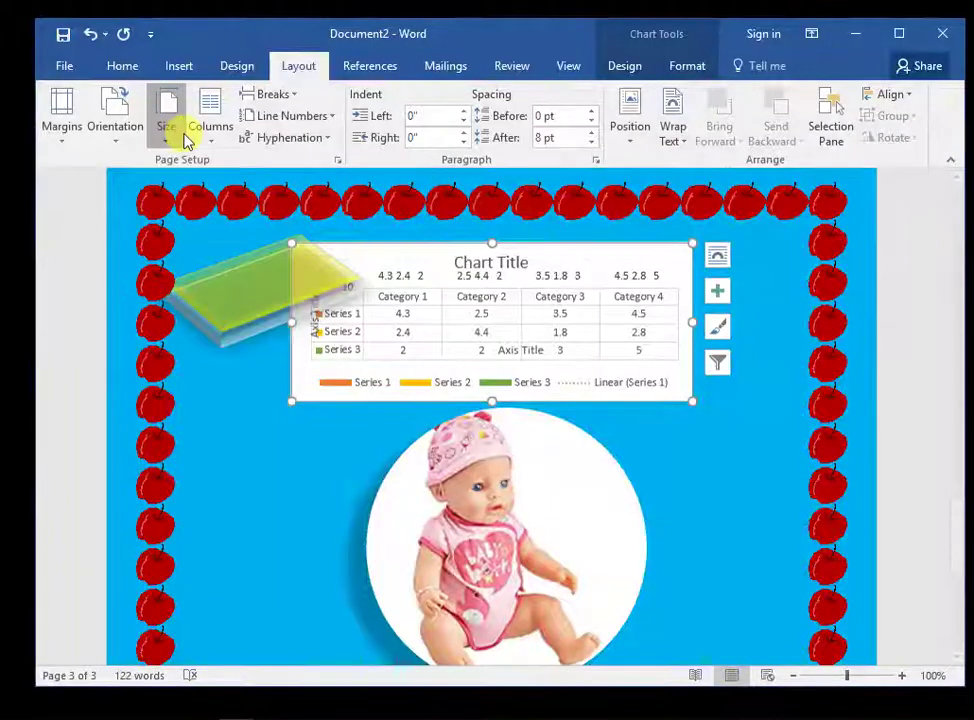
left_click(166, 140)
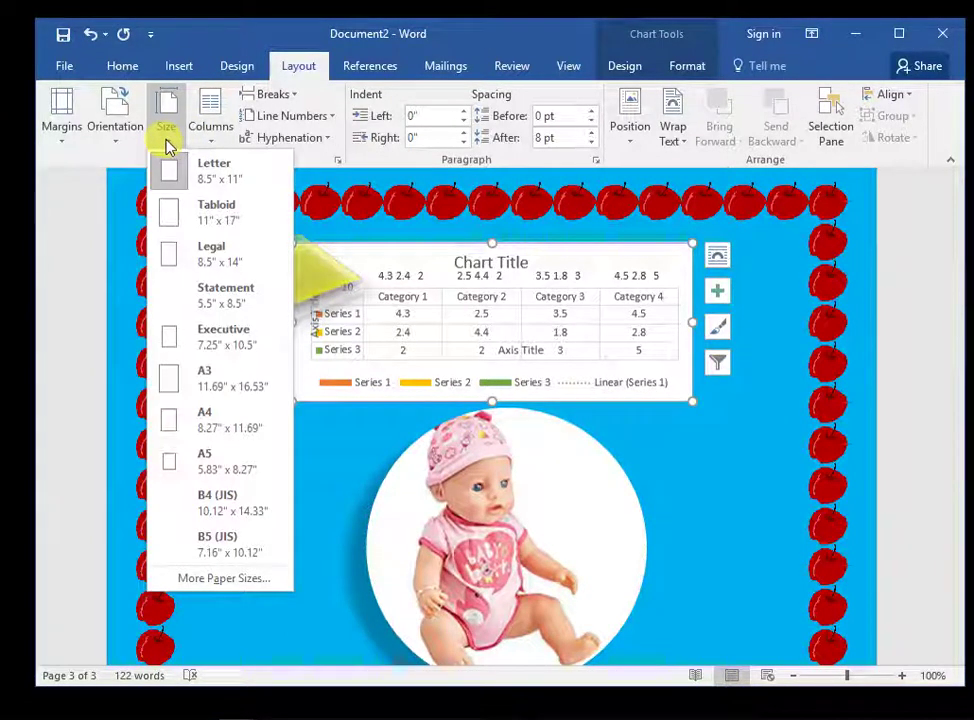
left_click(168, 145)
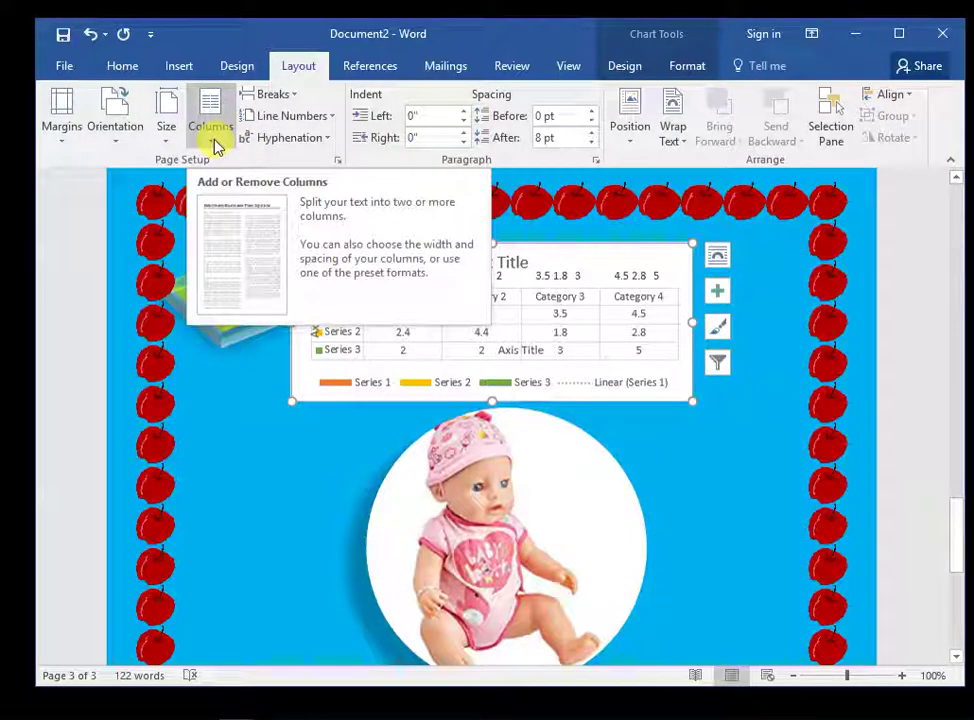
left_click(213, 146)
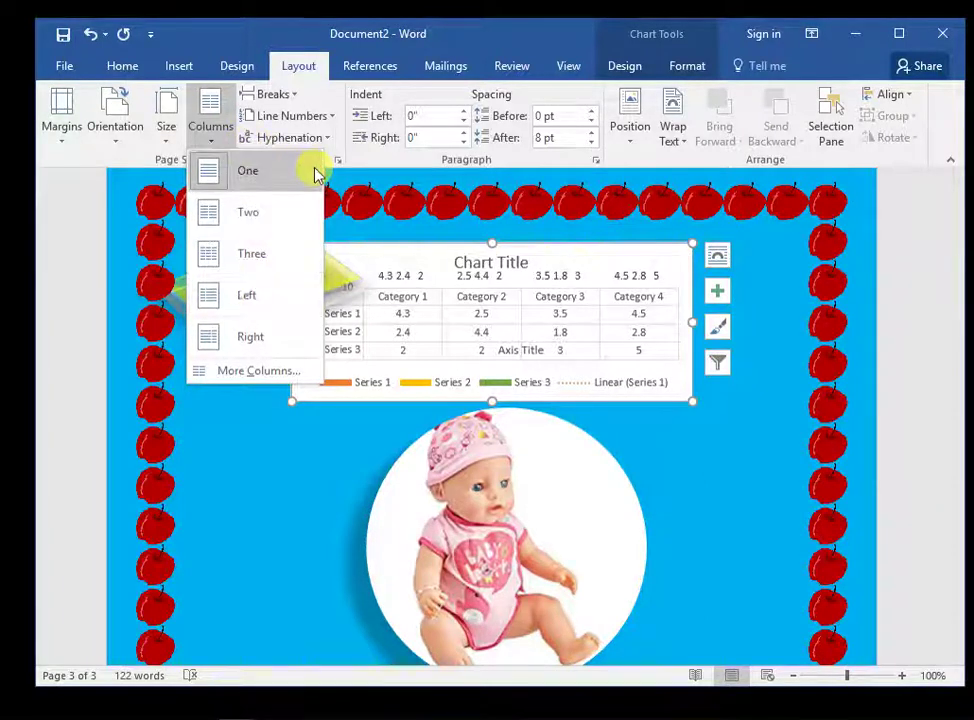
left_click(396, 168)
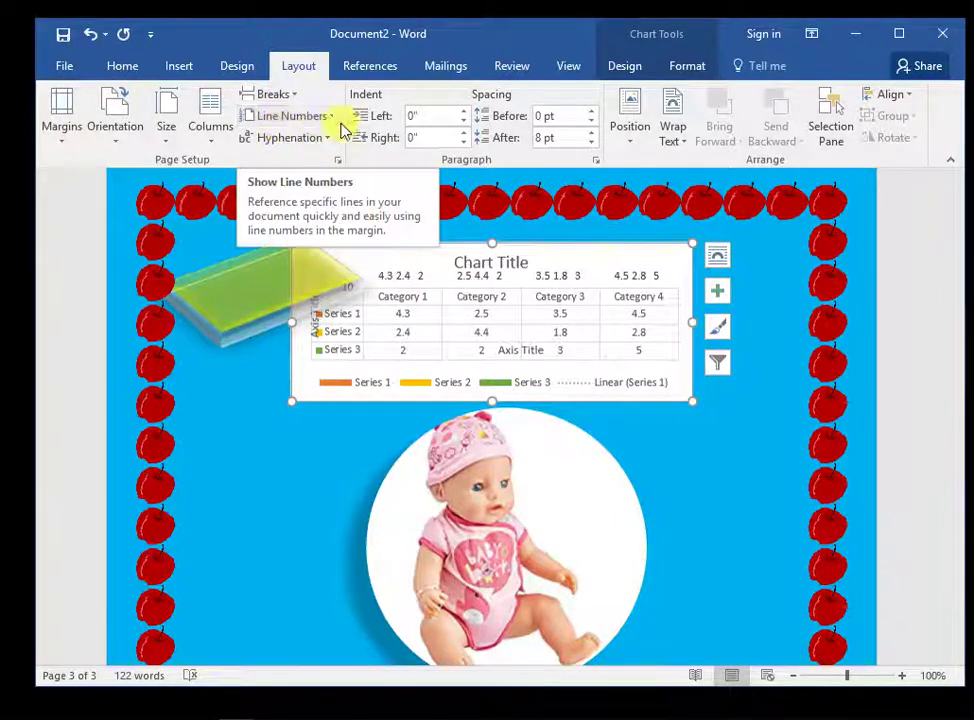
left_click(331, 118)
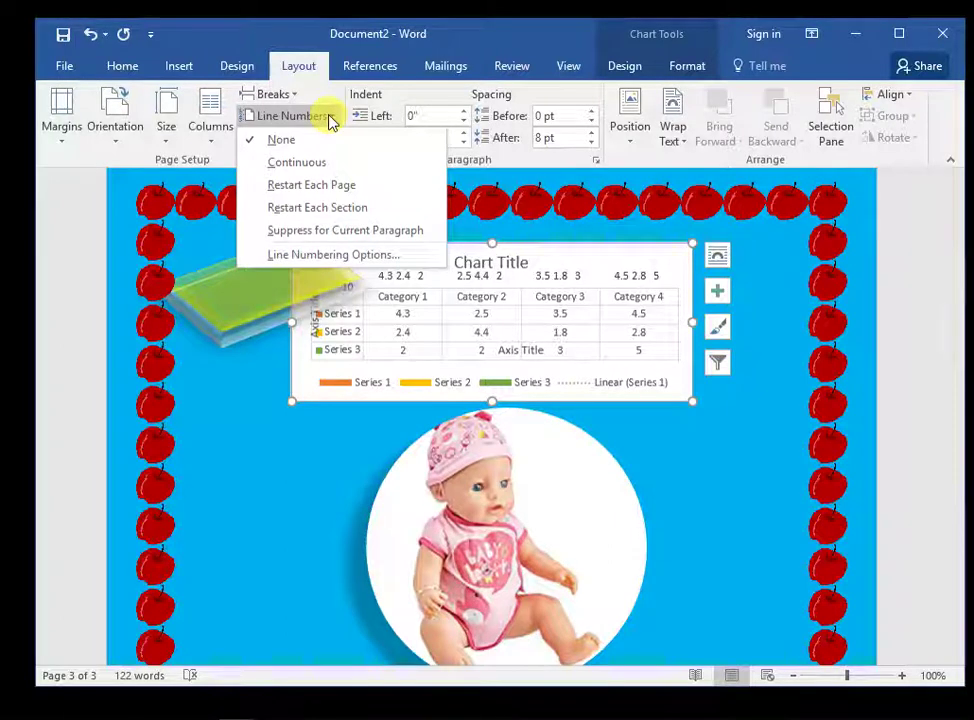
left_click(330, 117)
left_click(330, 117)
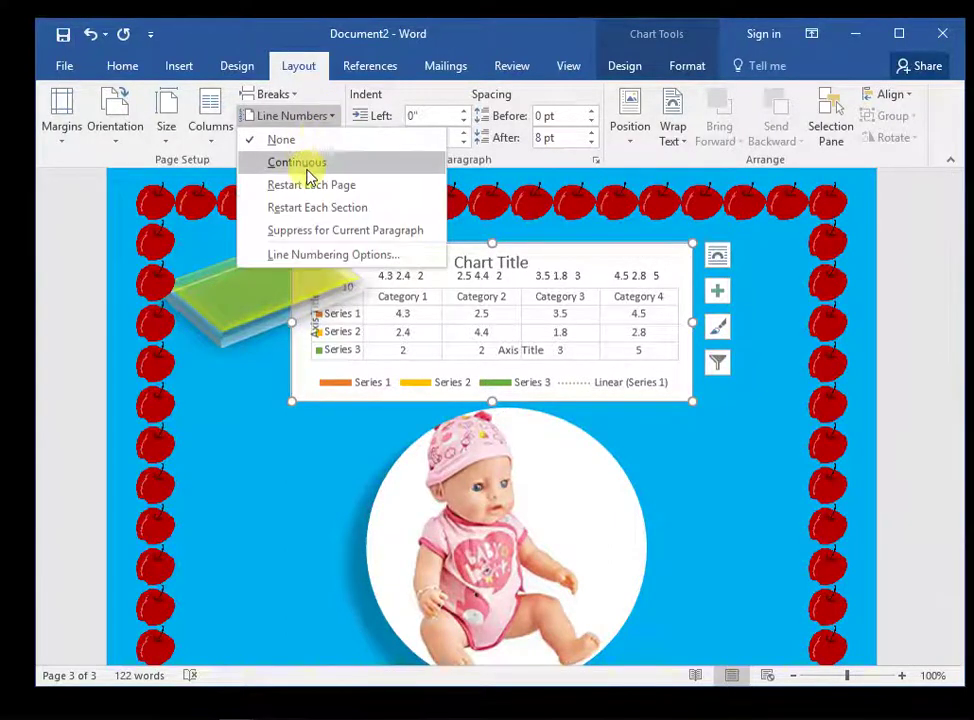
left_click(325, 118)
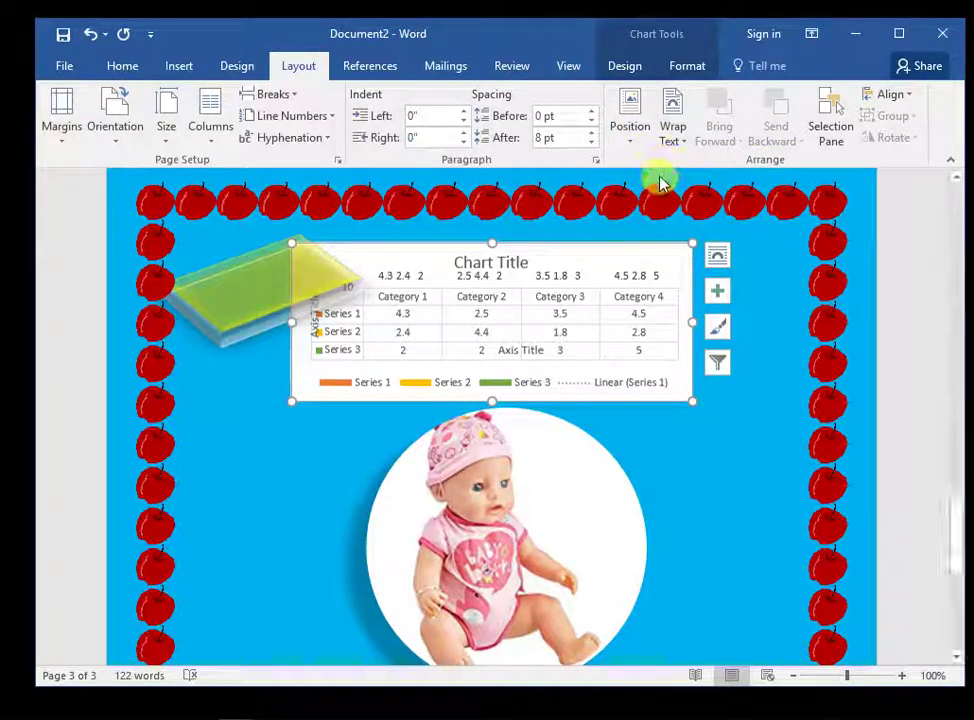
left_click(631, 145)
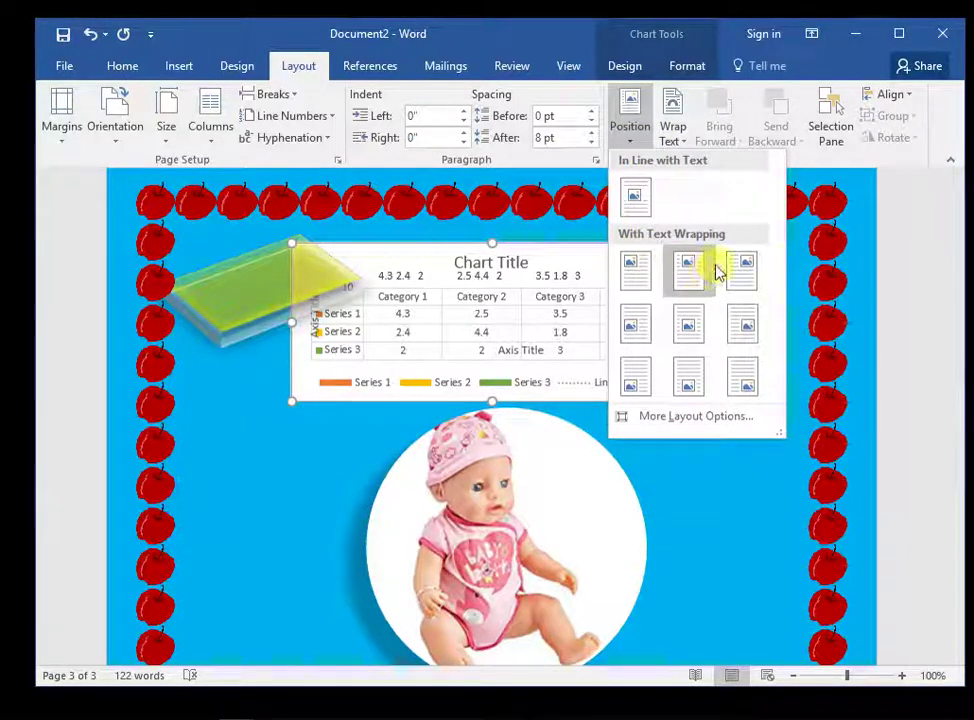
left_click(826, 168)
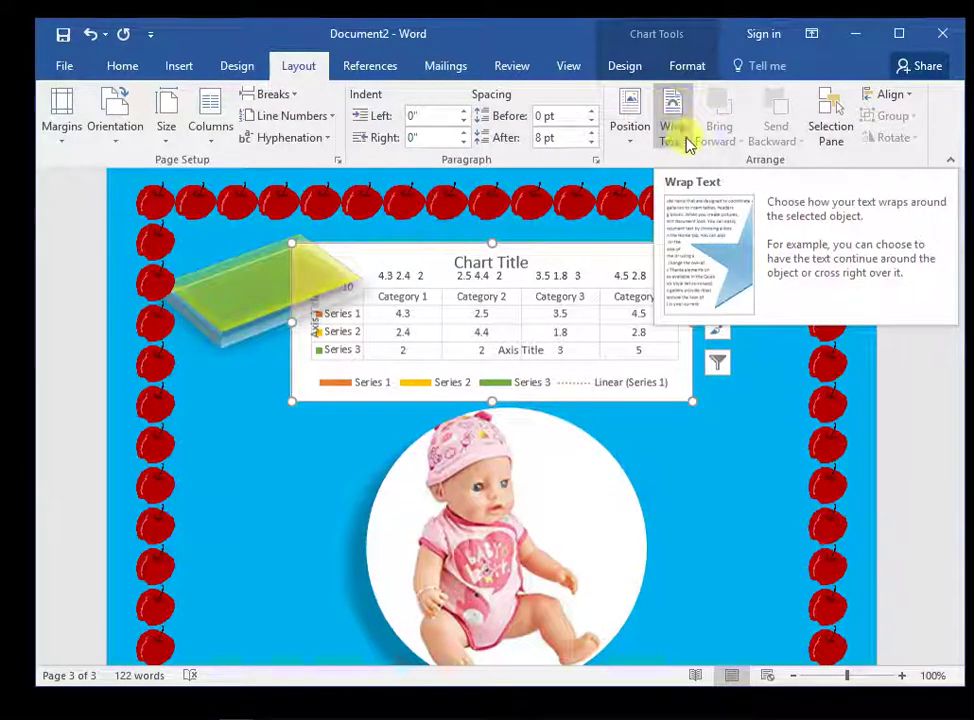
left_click(687, 143)
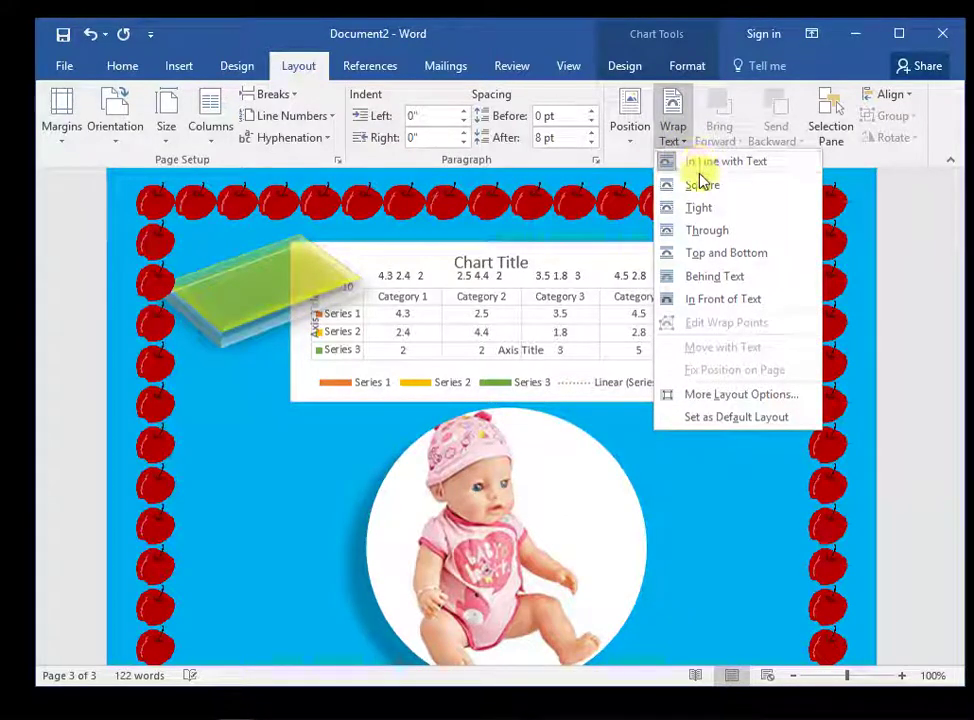
left_click(850, 163)
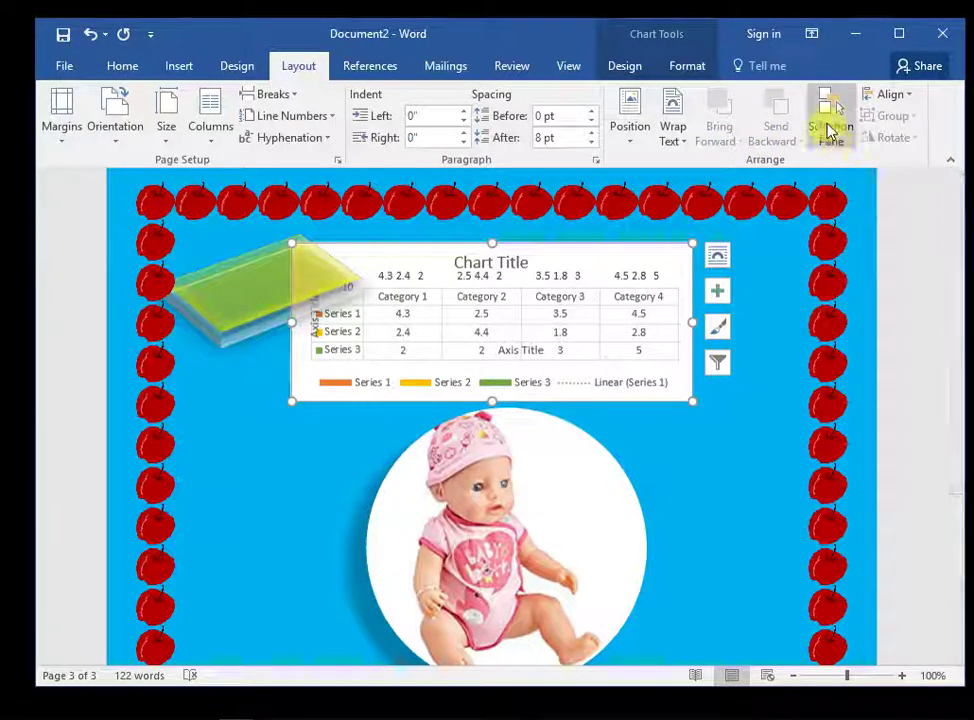
left_click(835, 117)
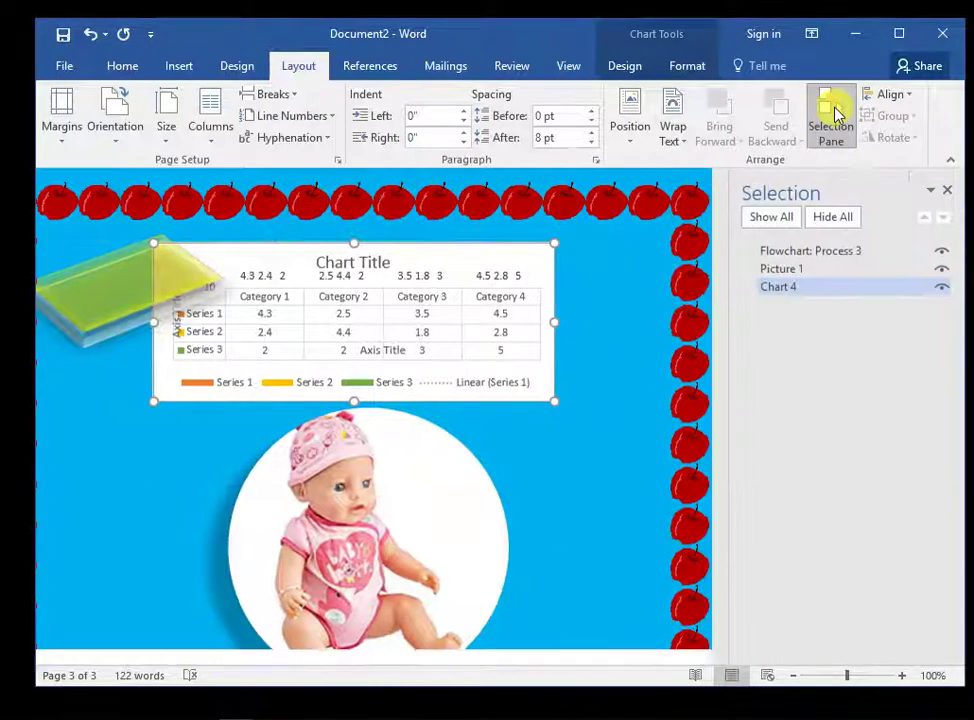
left_click(947, 189)
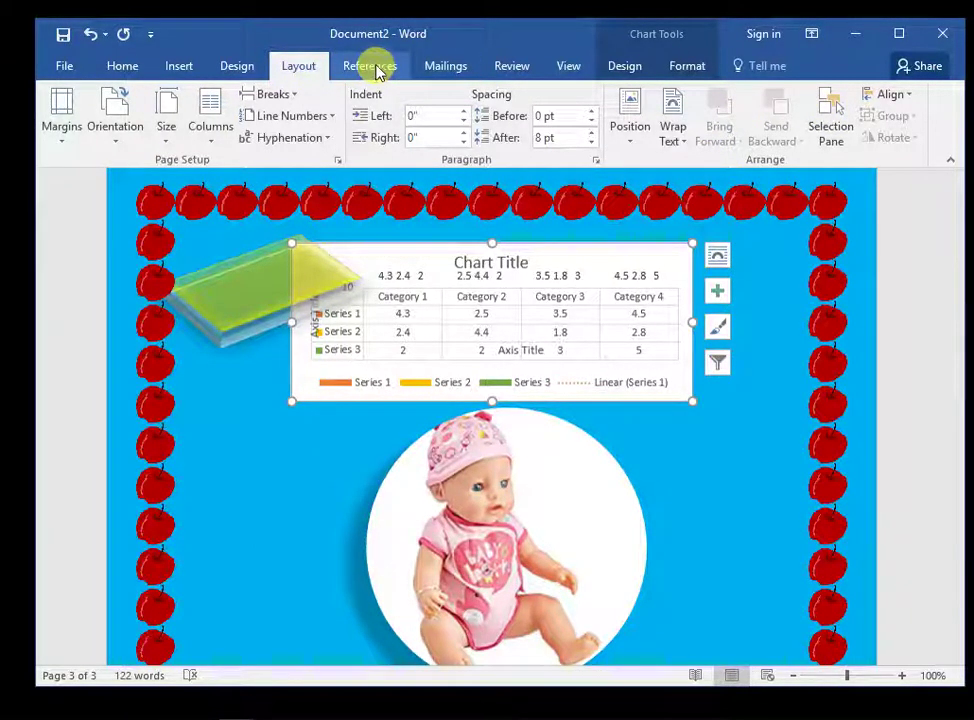
Step: Browse the References, Mailings, Review, View, Chart Design and Format tabs
left_click(371, 66)
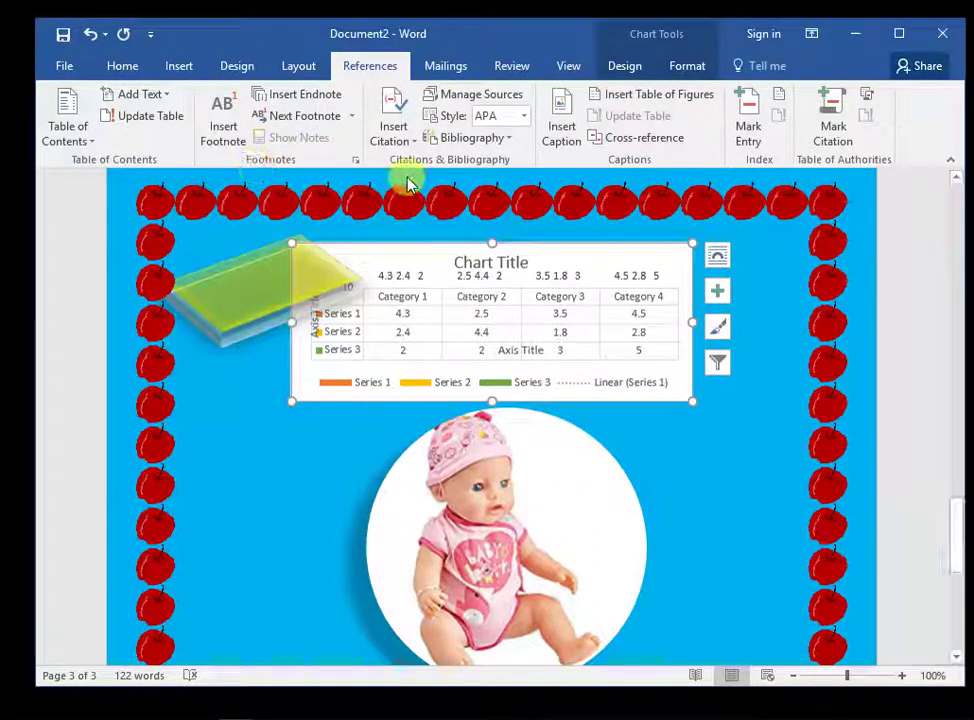
left_click(446, 68)
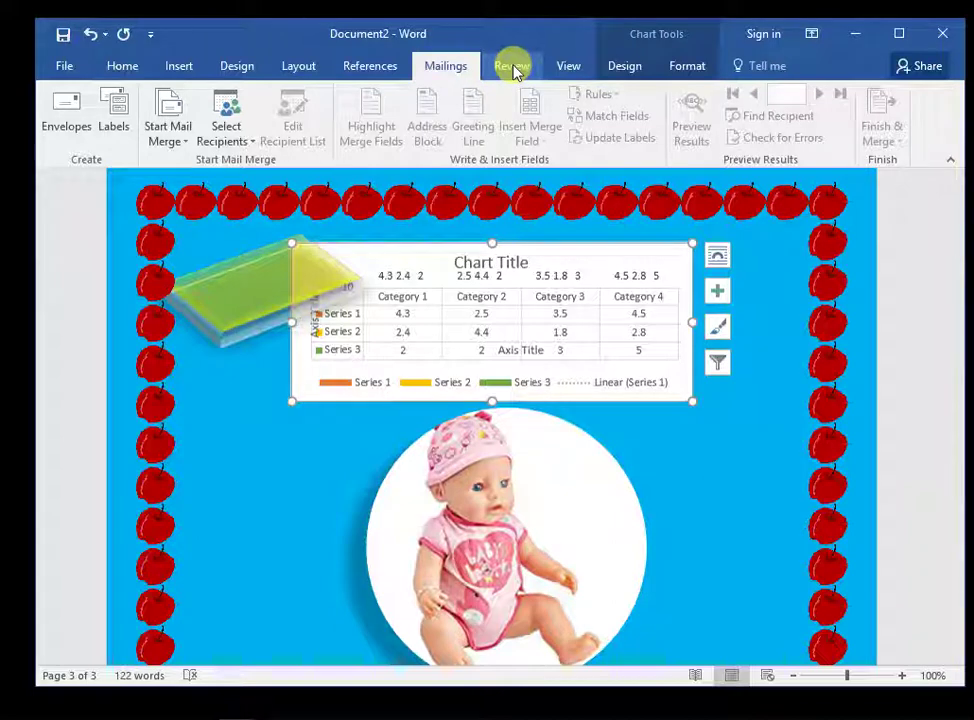
left_click(513, 67)
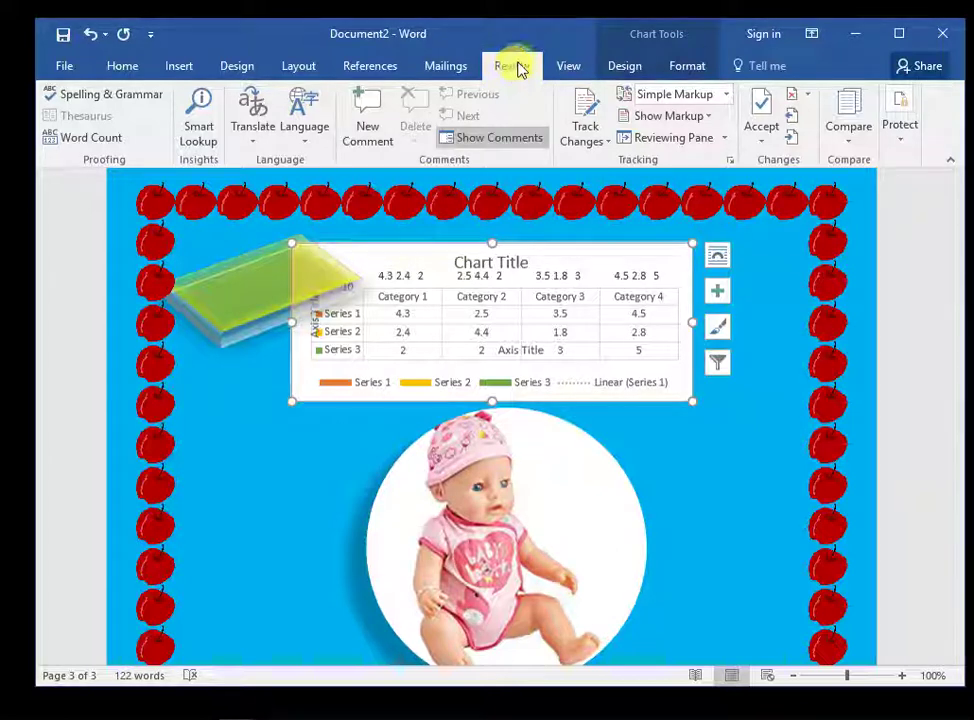
left_click(570, 66)
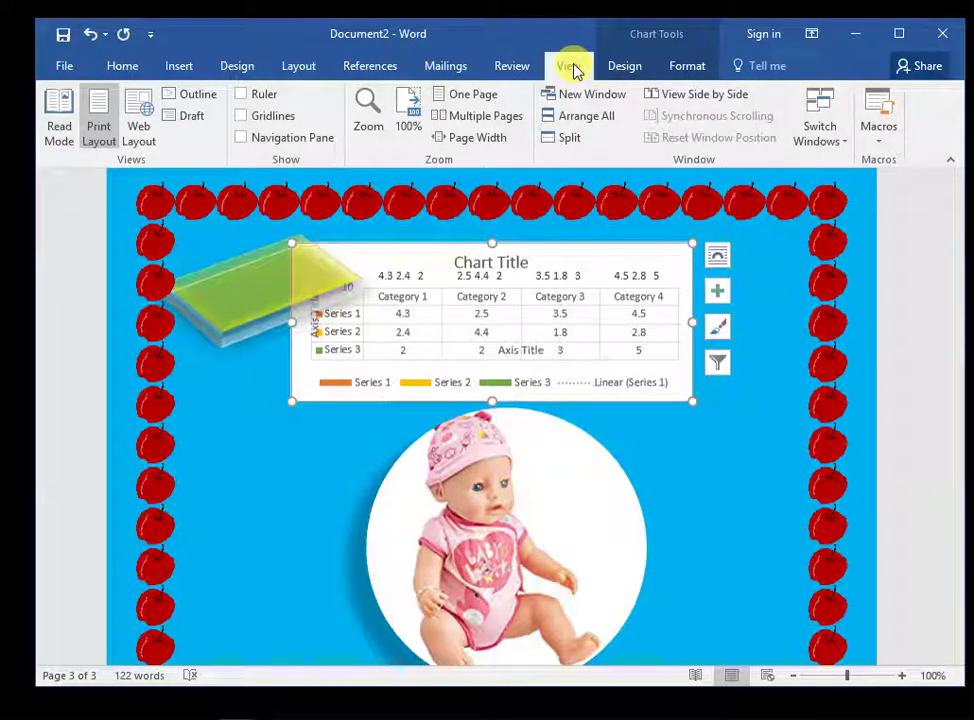
left_click(623, 67)
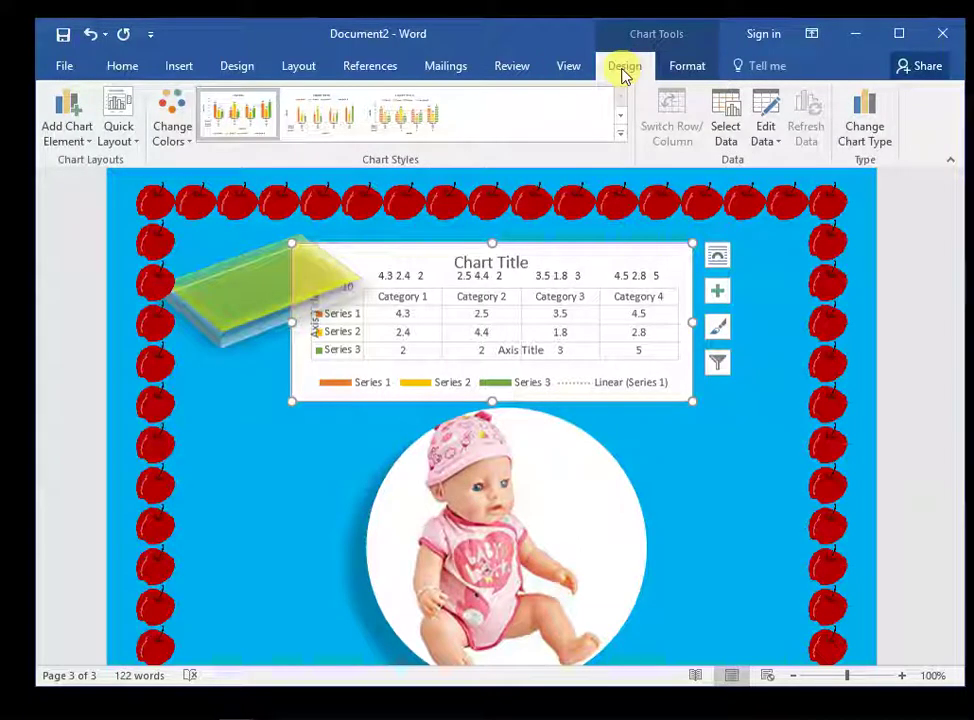
left_click(686, 68)
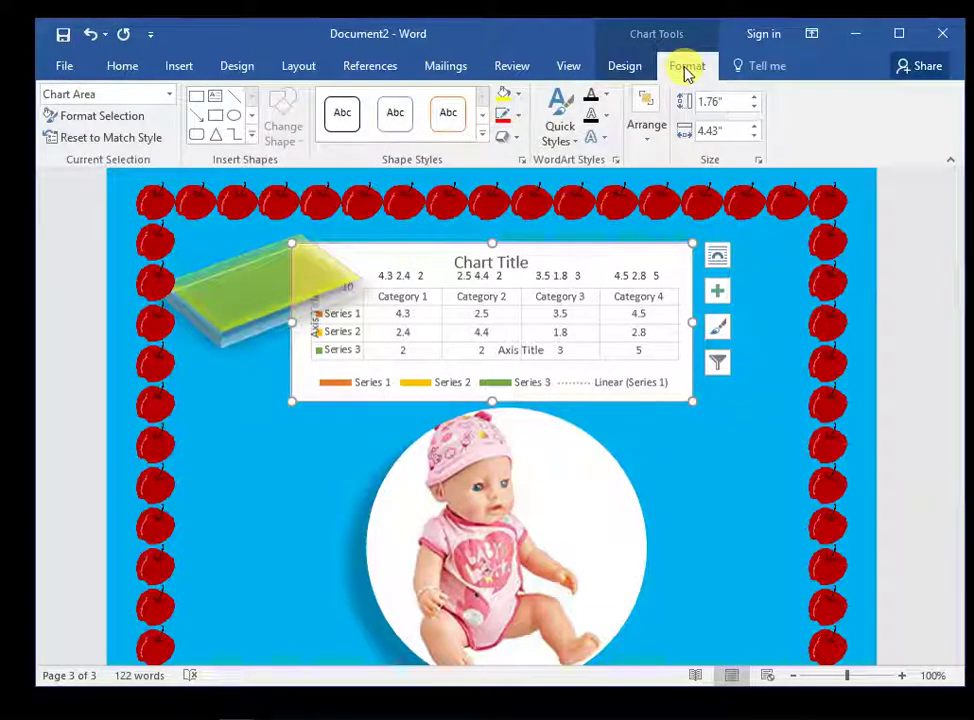
left_click(632, 70)
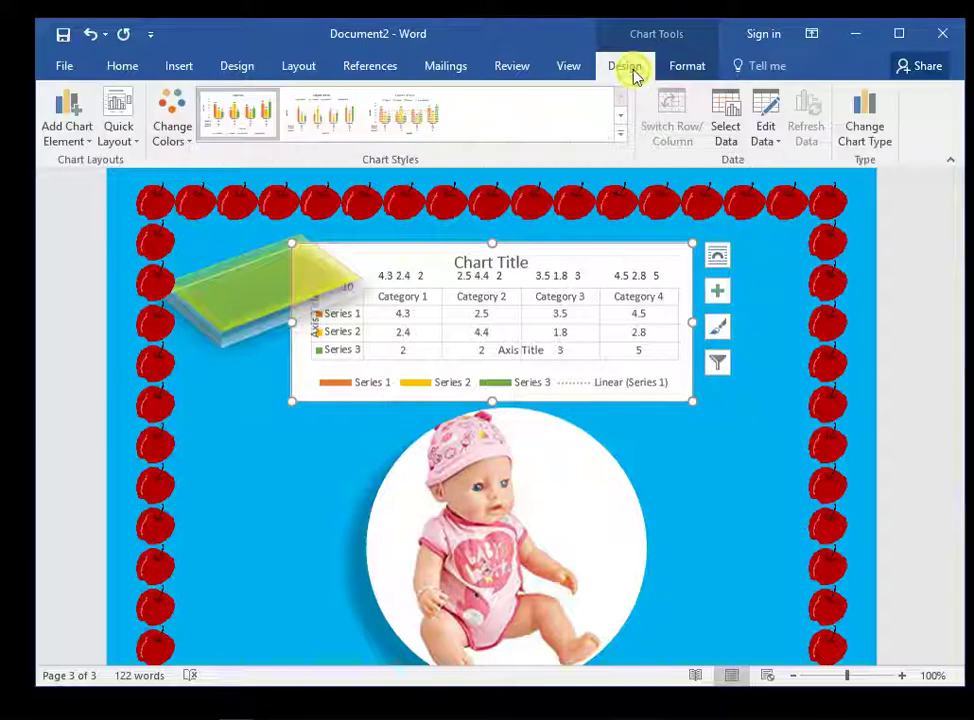
left_click(686, 68)
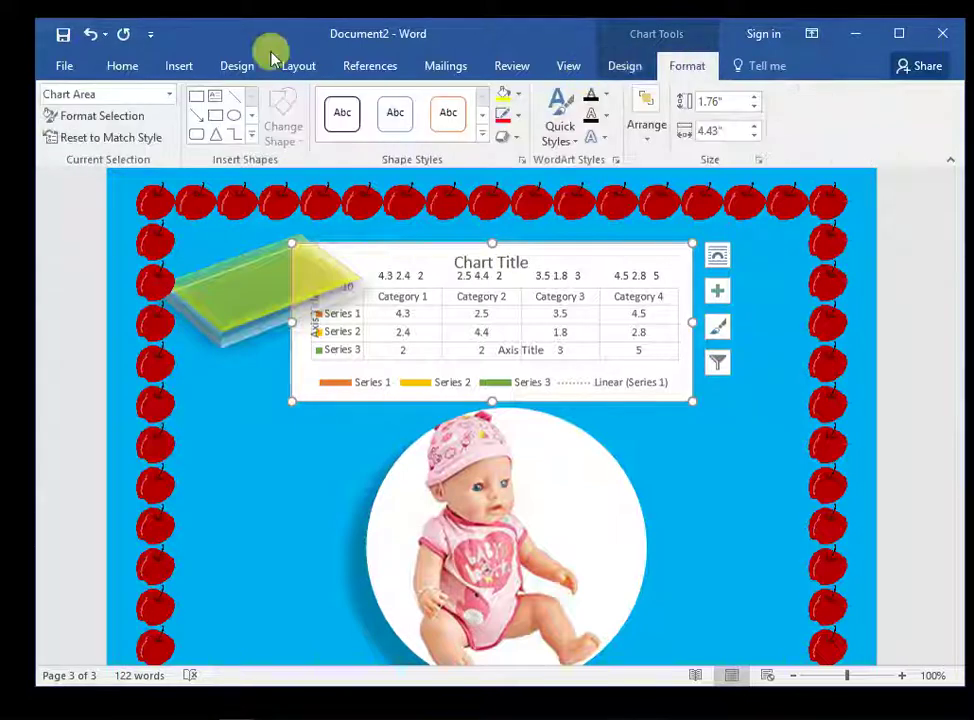
Step: Cycle through Home, Insert, Design, Layout and References, ending back on Home
left_click(117, 68)
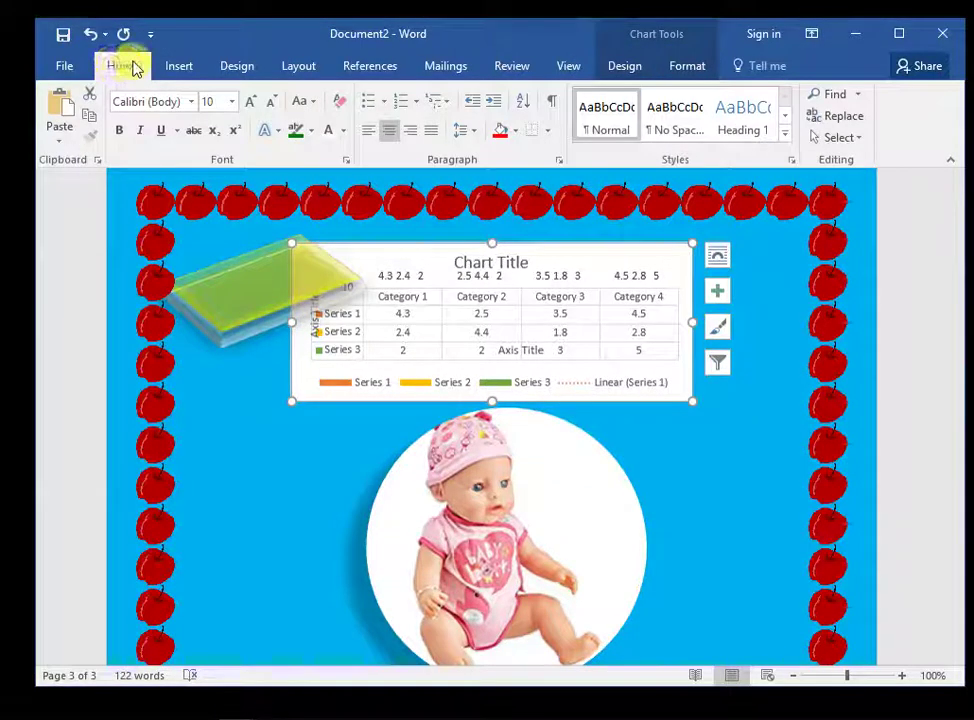
left_click(185, 66)
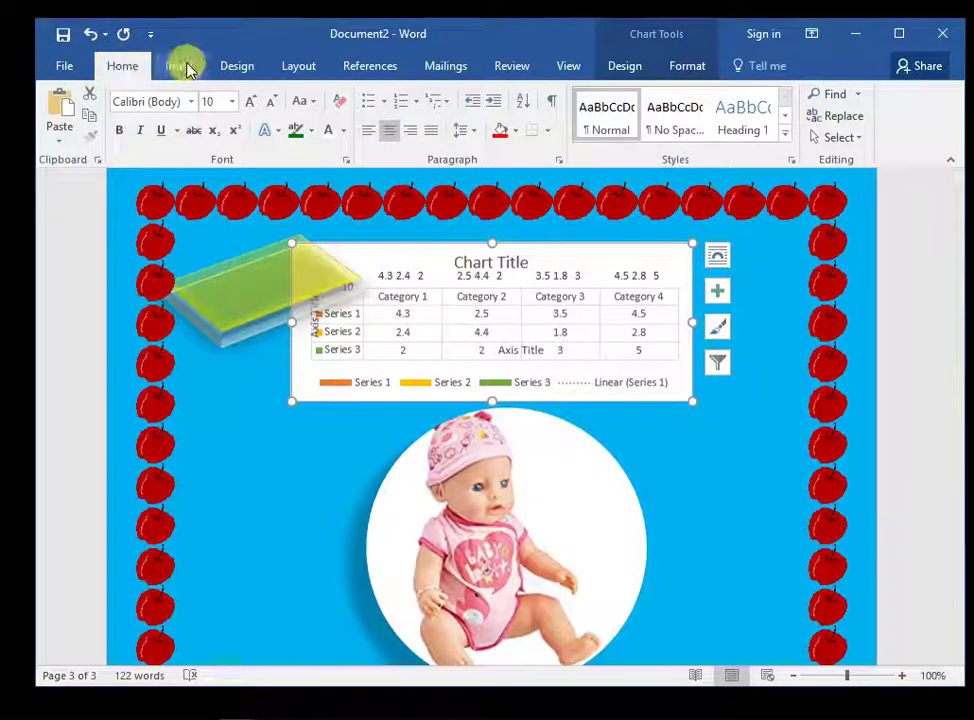
left_click(220, 66)
left_click(296, 66)
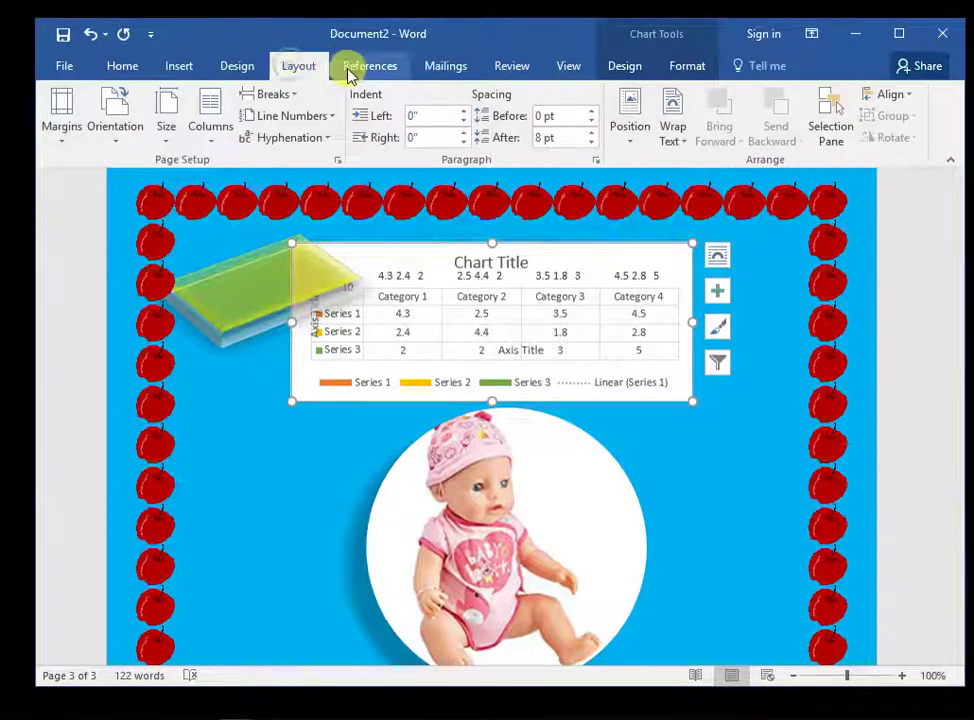
left_click(350, 70)
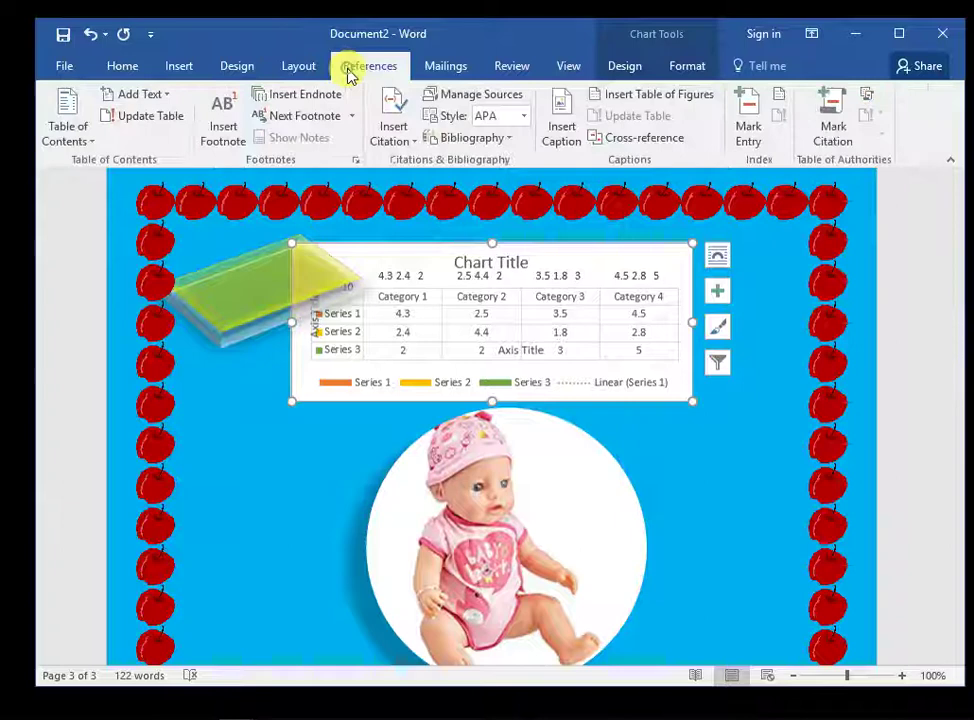
left_click(122, 68)
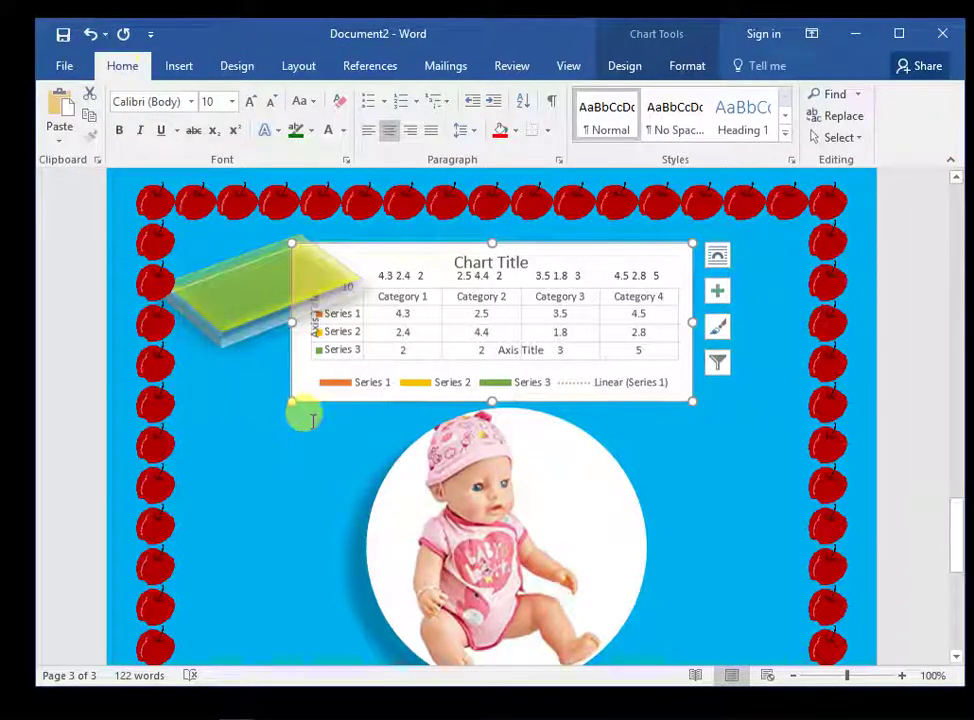